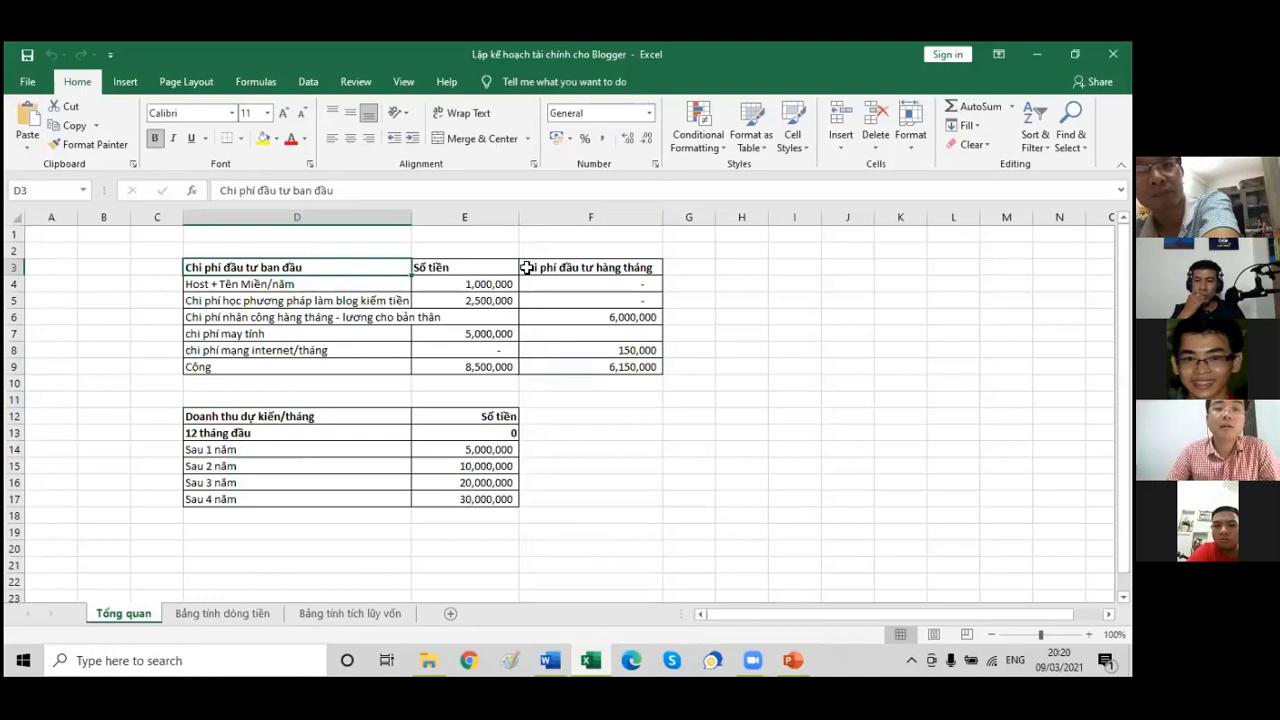
# Examine the initial and monthly investment costs and their totals in the cost table (D3:F9) of the Tổng quan sheet
pyautogui.click(432, 283)
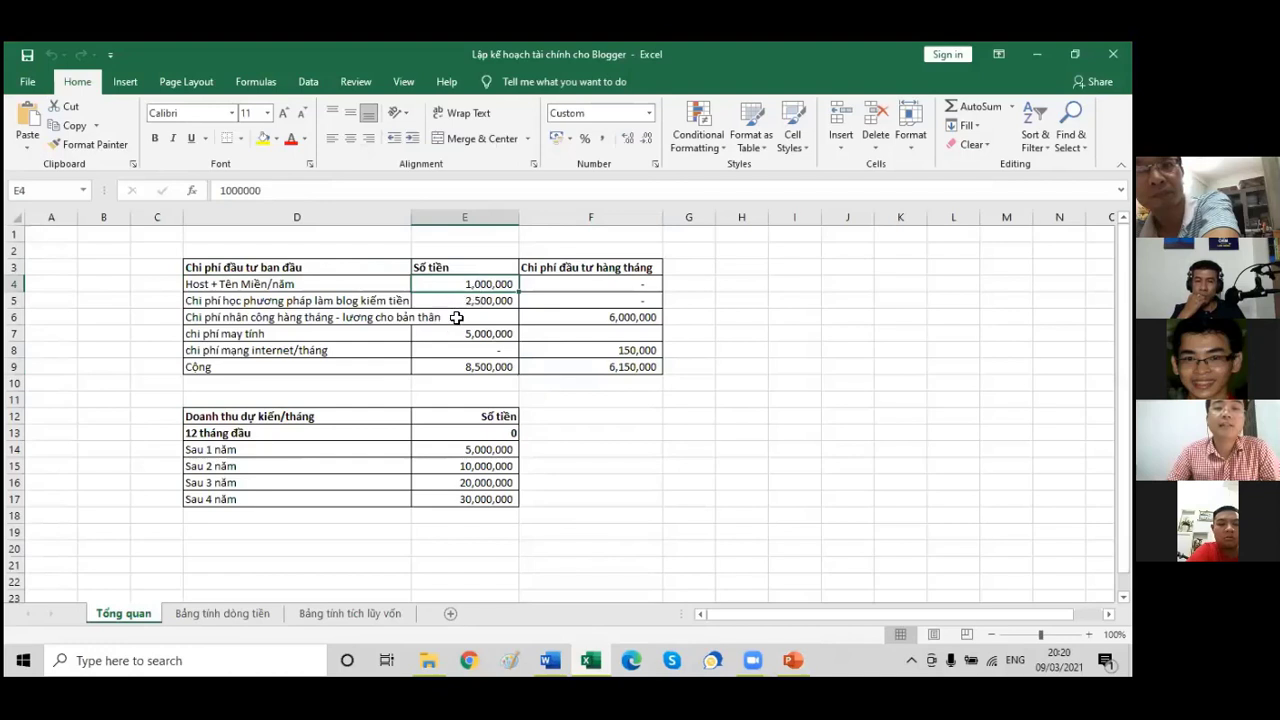
pyautogui.click(470, 300)
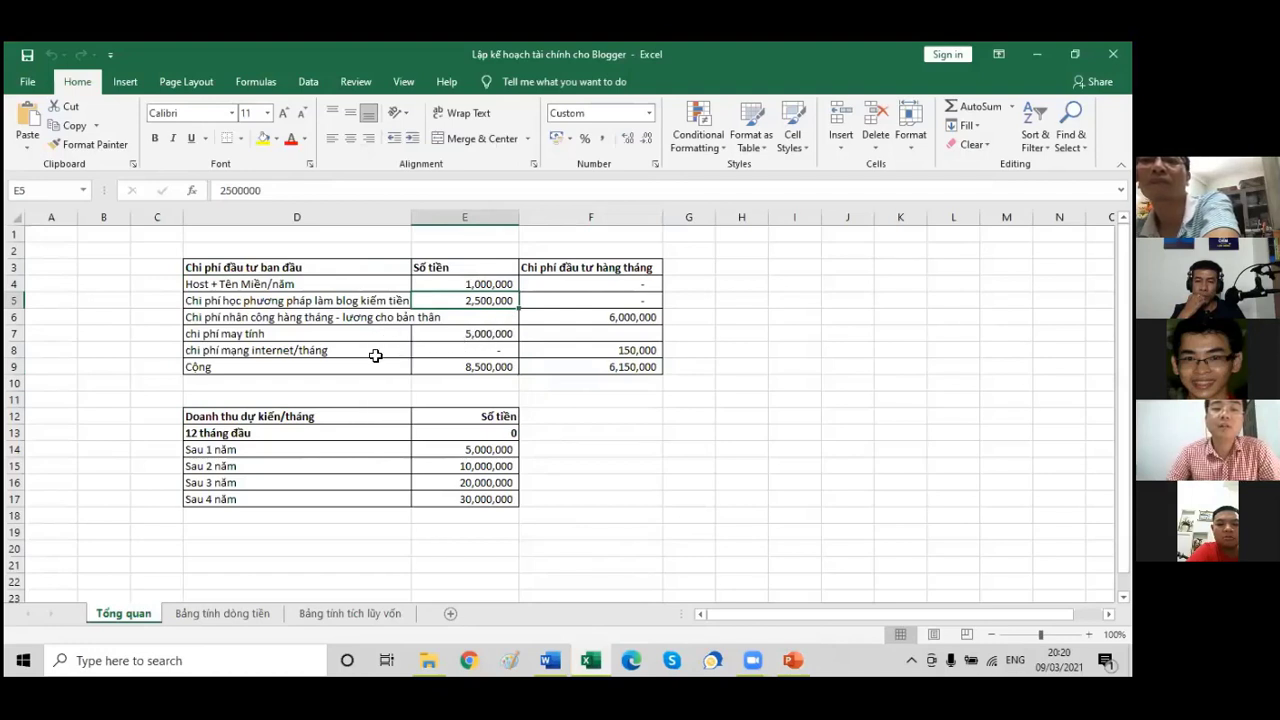
pyautogui.click(614, 352)
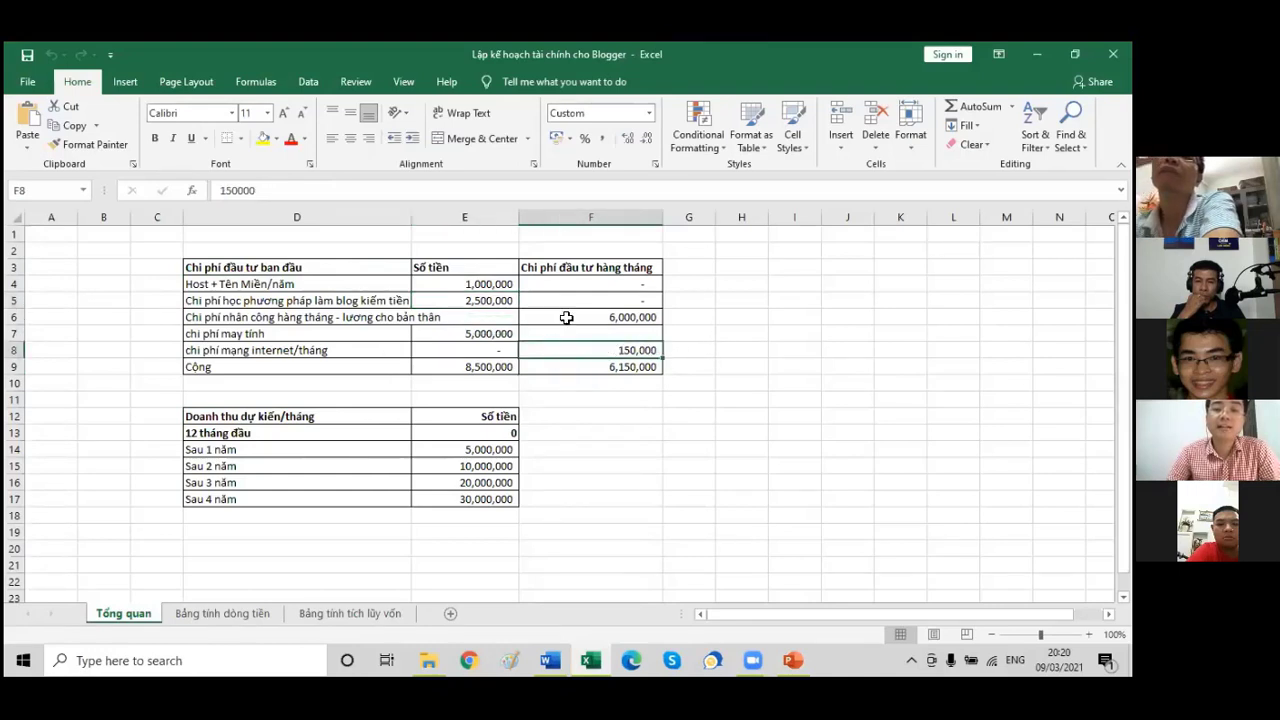
pyautogui.moveTo(489, 269); pyautogui.dragTo(501, 363)
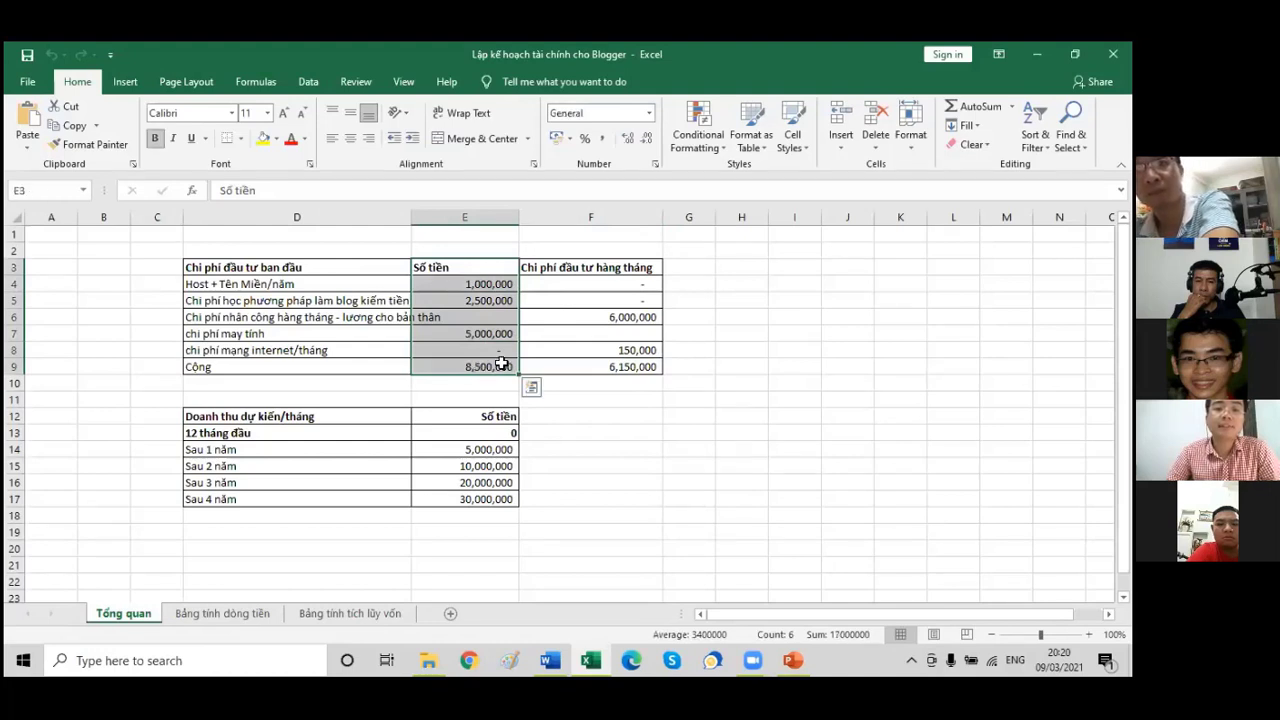
pyautogui.click(487, 366)
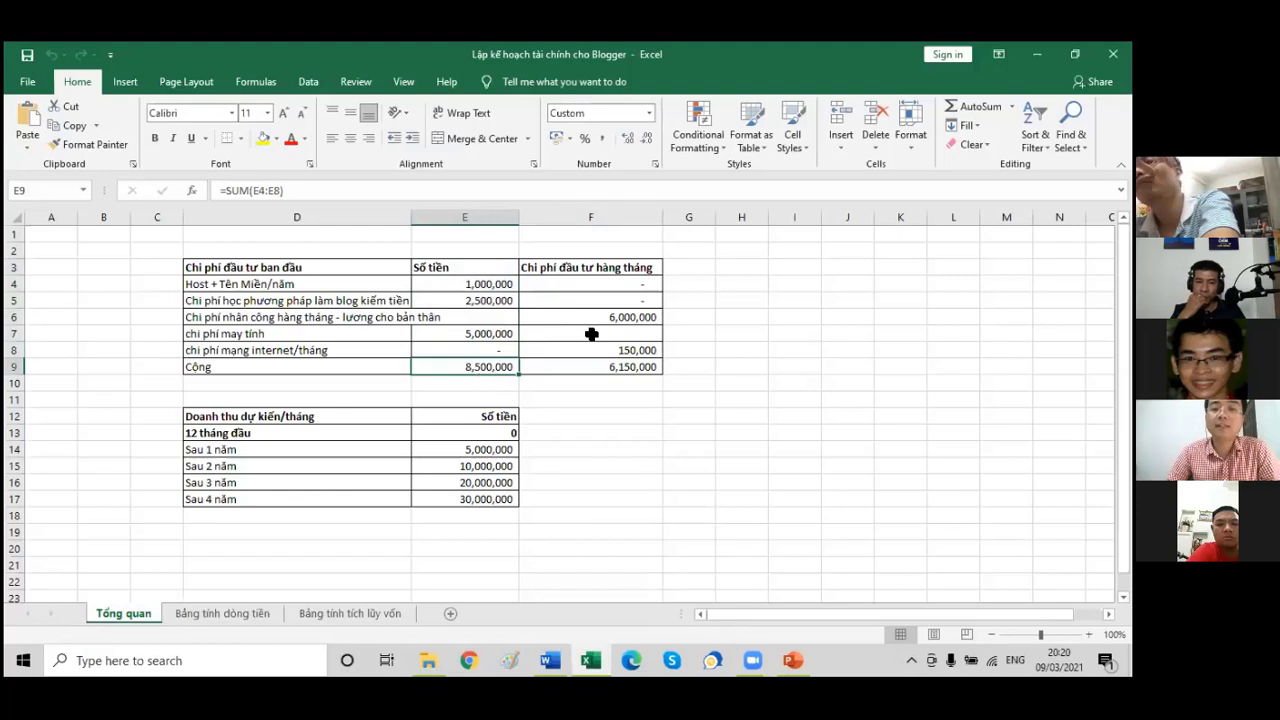
pyautogui.moveTo(594, 284); pyautogui.dragTo(593, 301)
pyautogui.moveTo(593, 346); pyautogui.dragTo(590, 361)
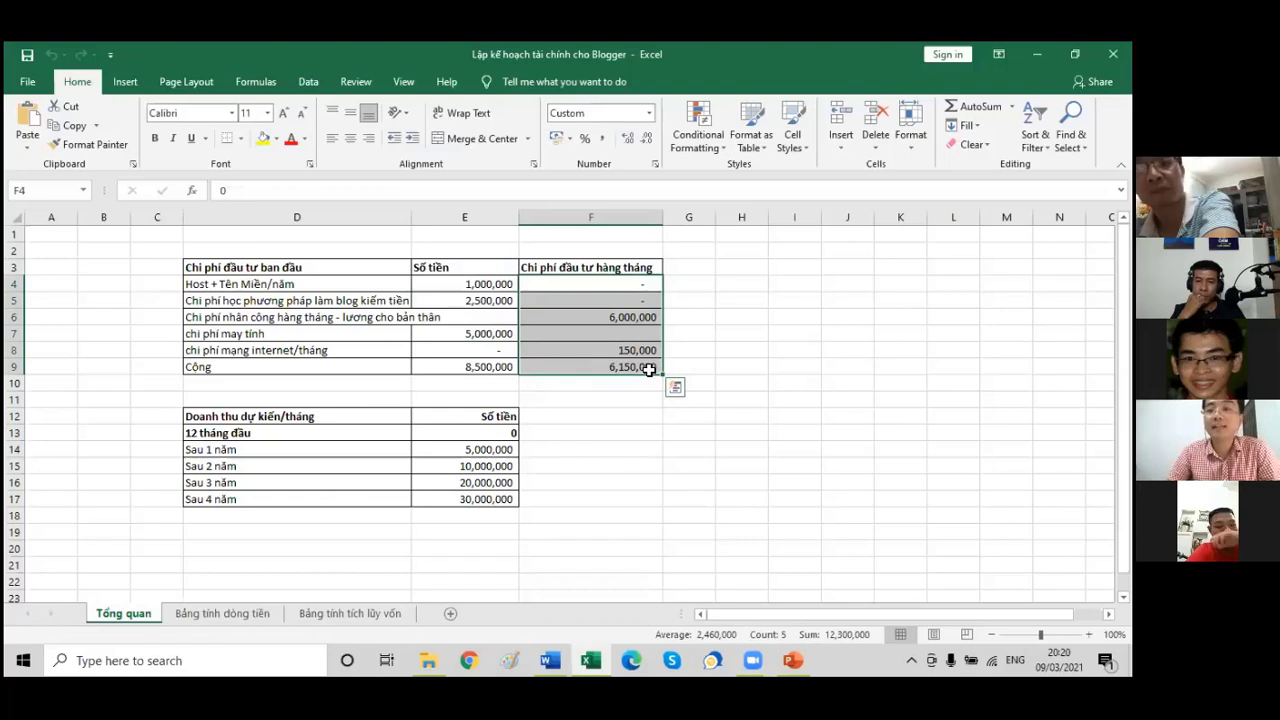
pyautogui.click(614, 316)
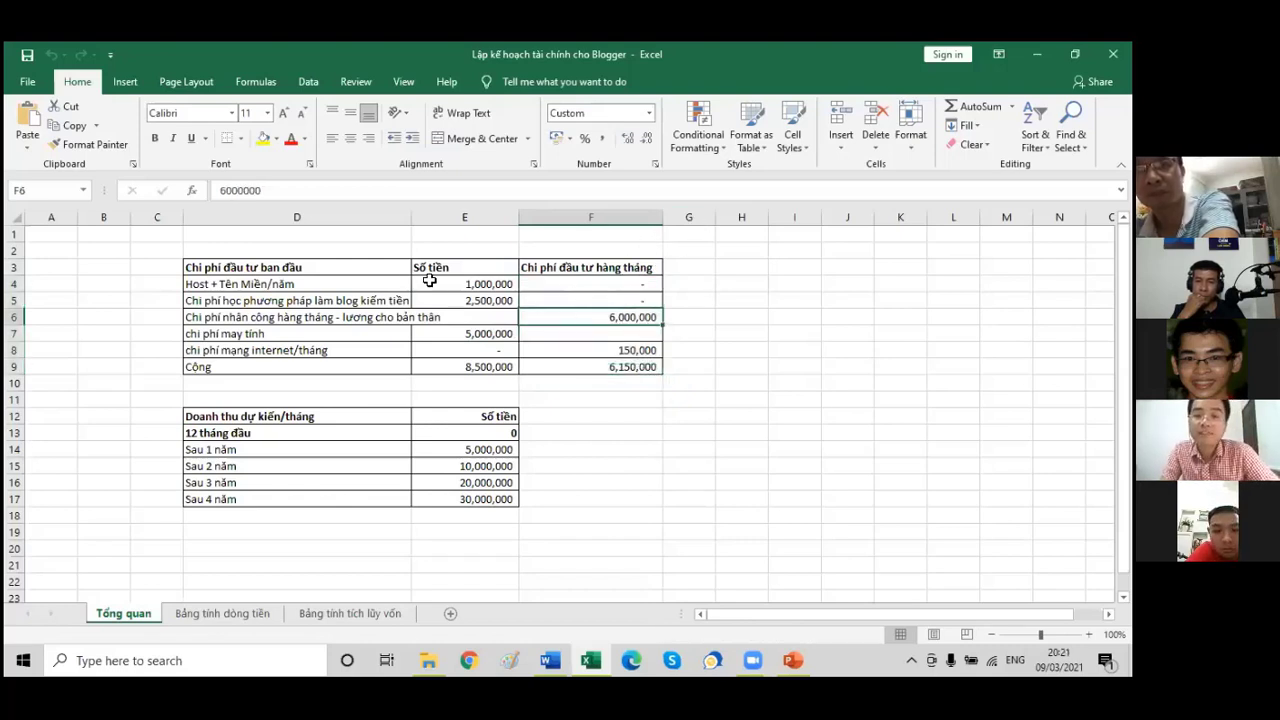
pyautogui.moveTo(445, 270); pyautogui.dragTo(594, 369)
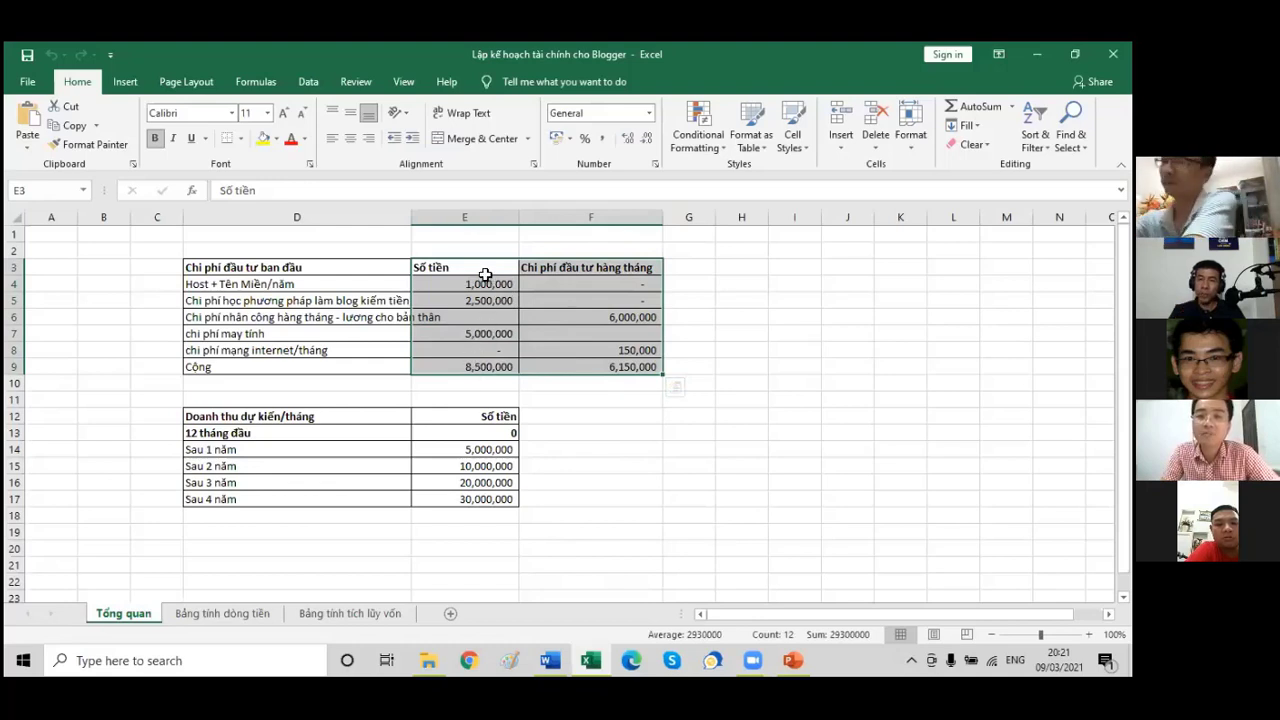
pyautogui.moveTo(480, 272); pyautogui.dragTo(500, 366)
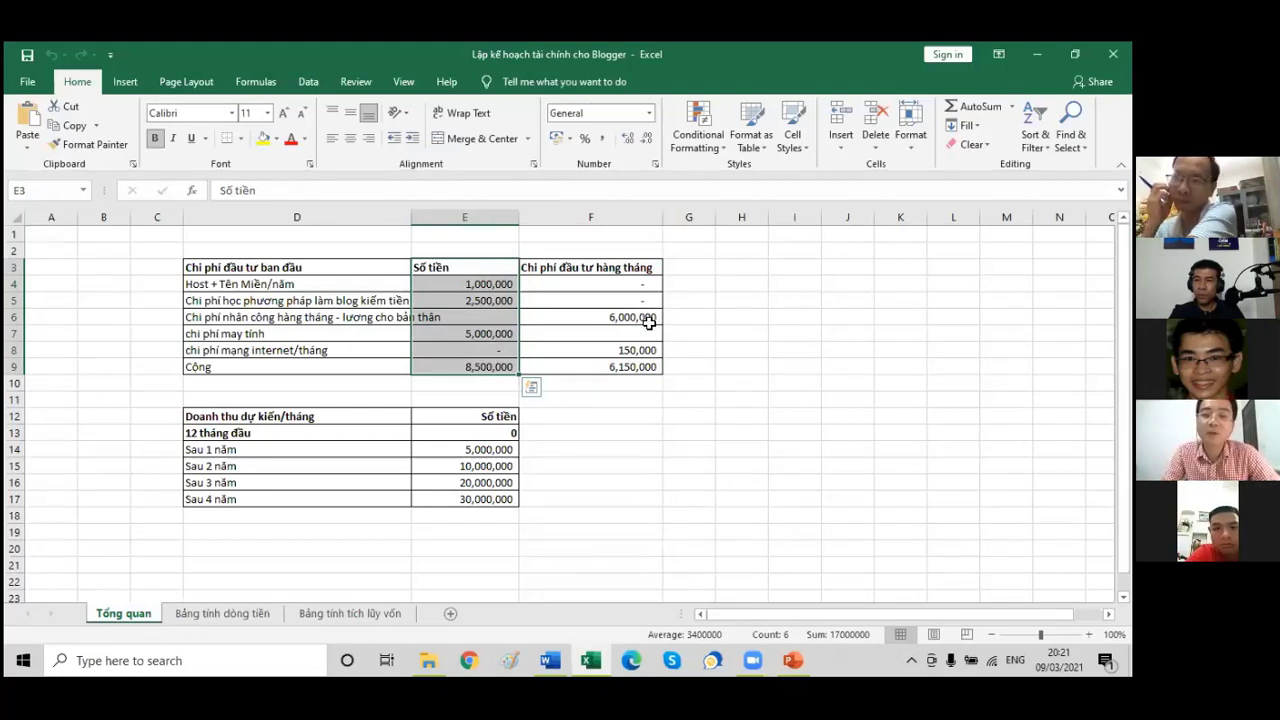
pyautogui.click(431, 369)
# Examine the expected monthly revenue table (D12:E17), from the first 12 months through the years that follow
pyautogui.click(234, 416)
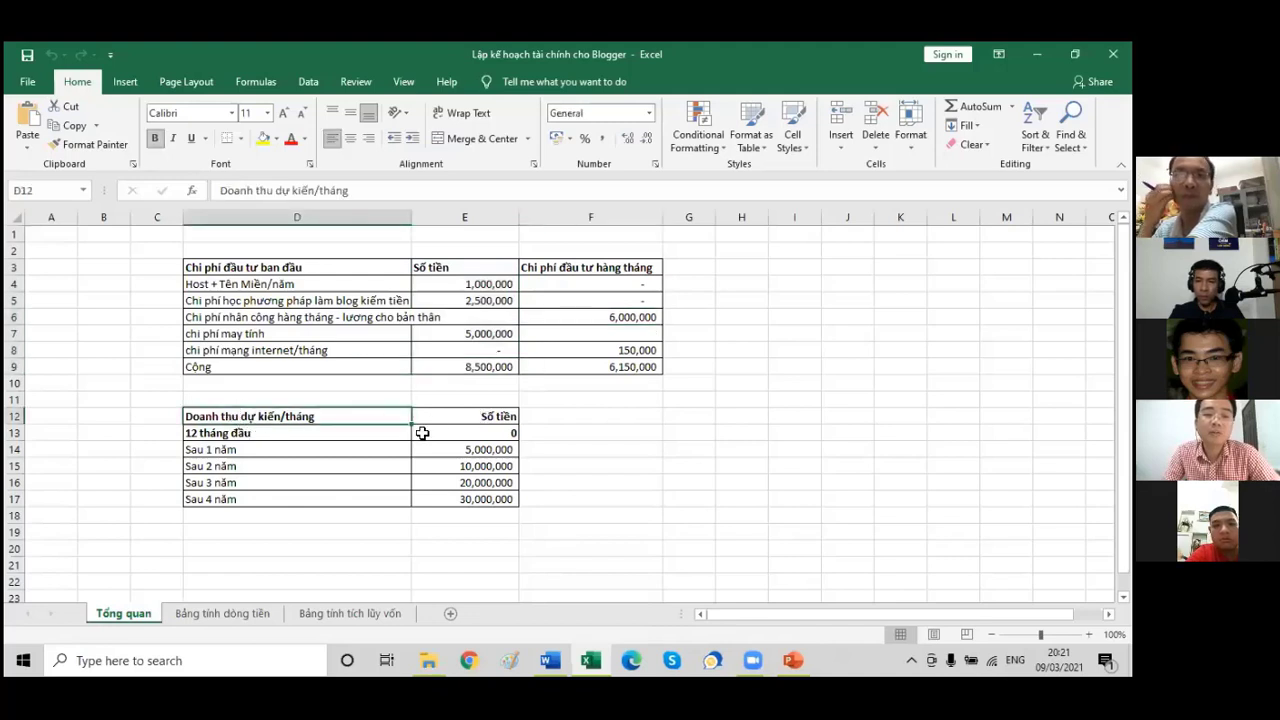
pyautogui.click(309, 437)
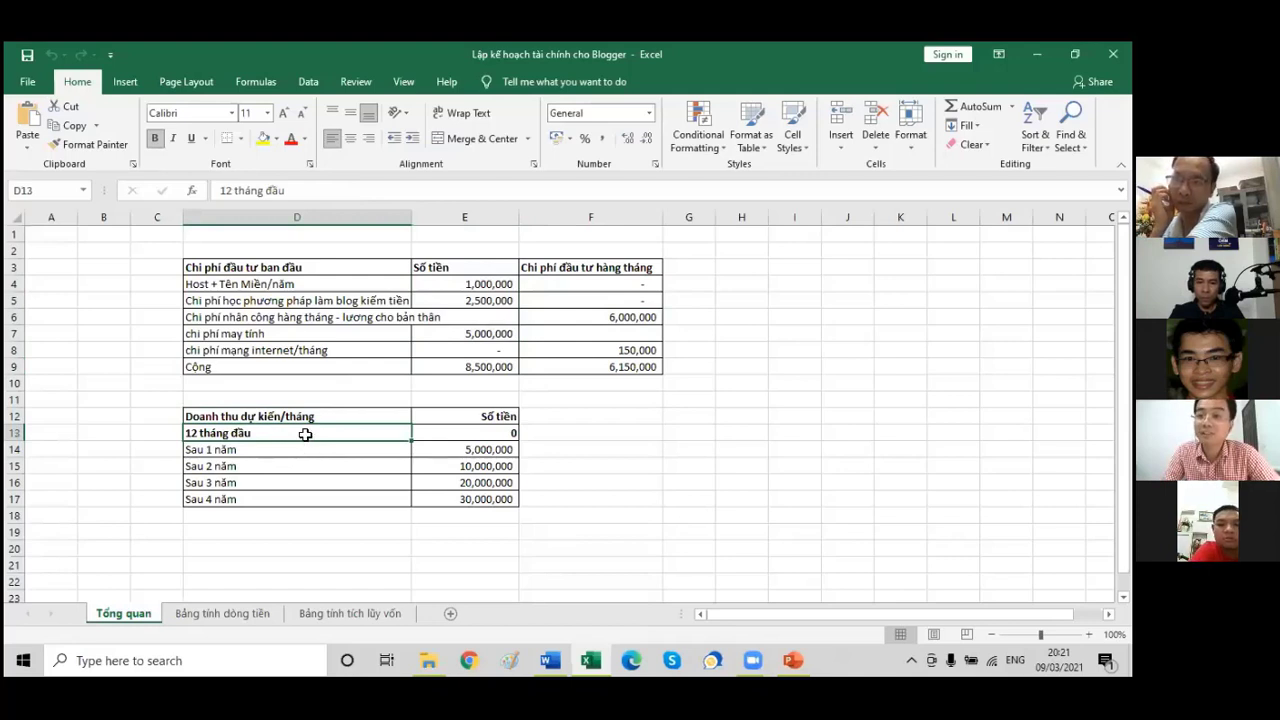
pyautogui.click(470, 427)
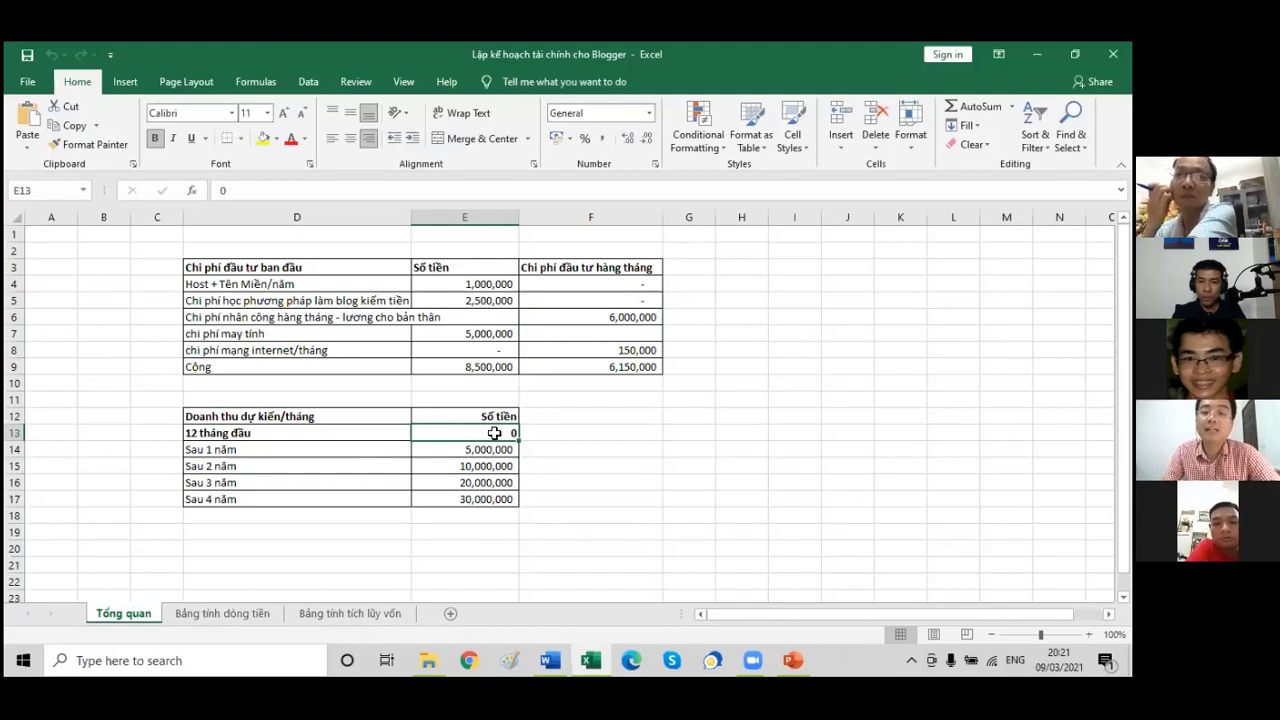
pyautogui.click(429, 453)
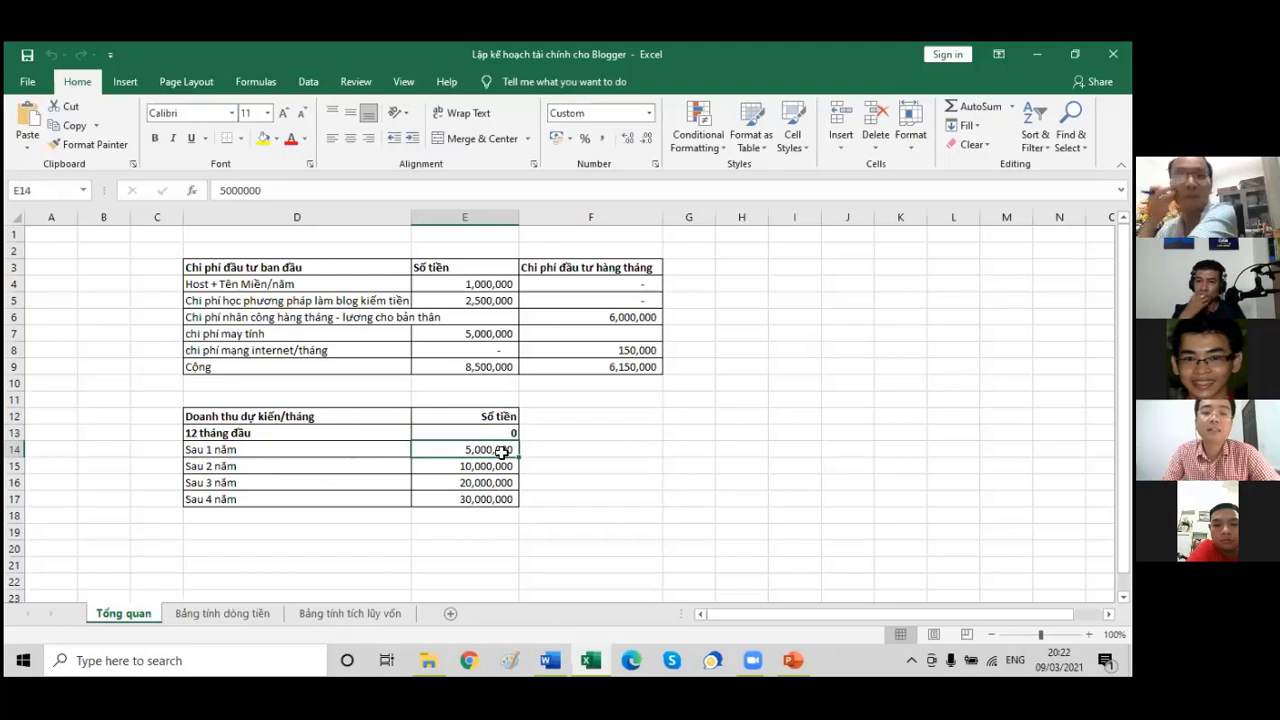
pyautogui.click(460, 466)
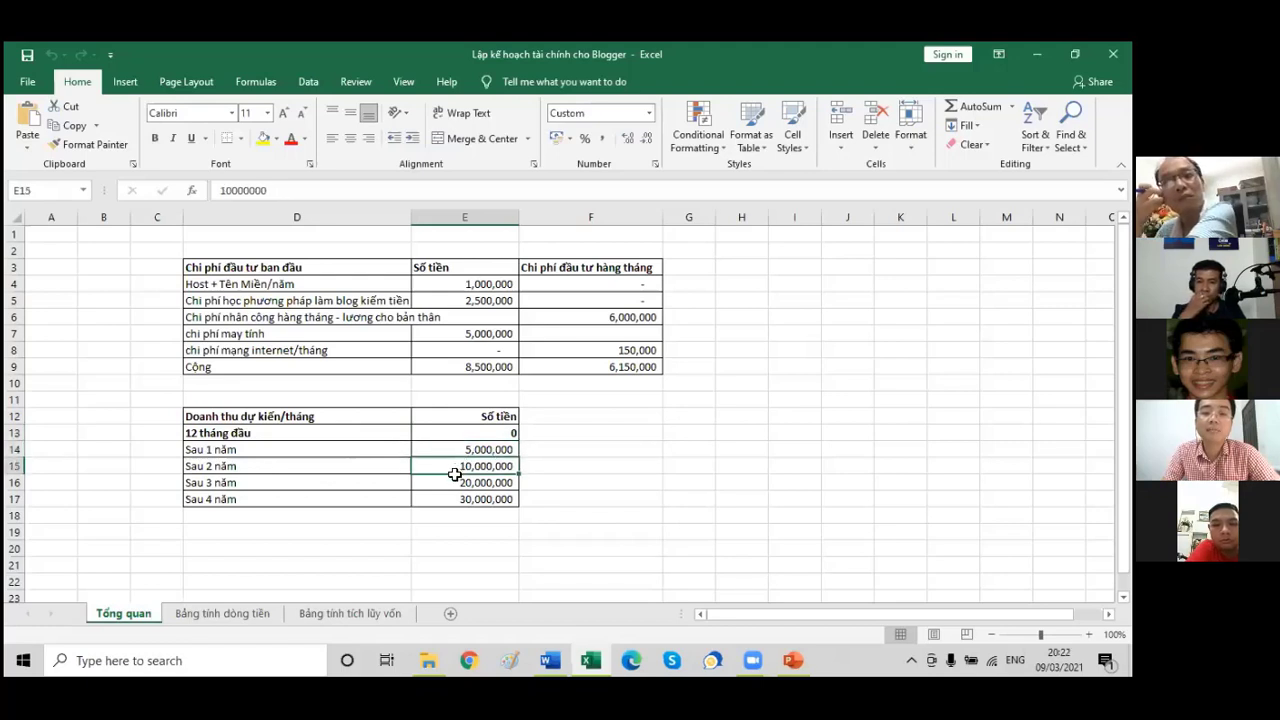
pyautogui.click(453, 483)
pyautogui.click(456, 501)
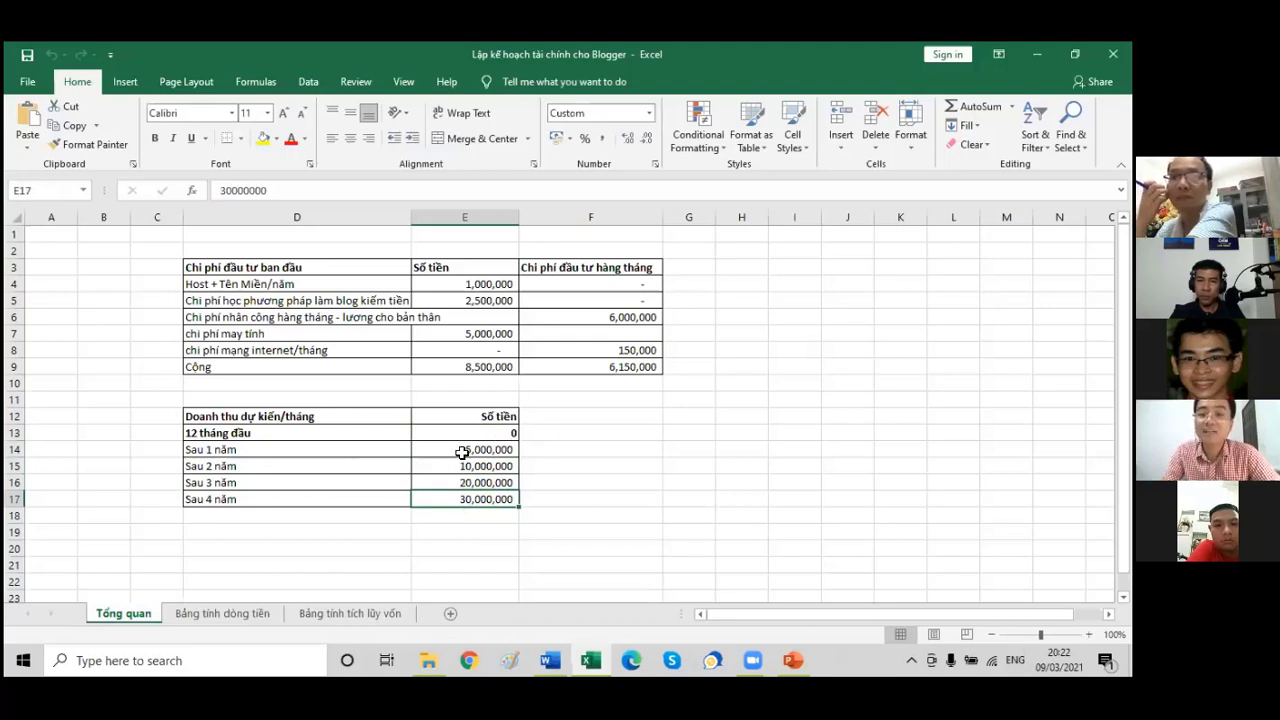
pyautogui.moveTo(461, 452); pyautogui.dragTo(458, 500)
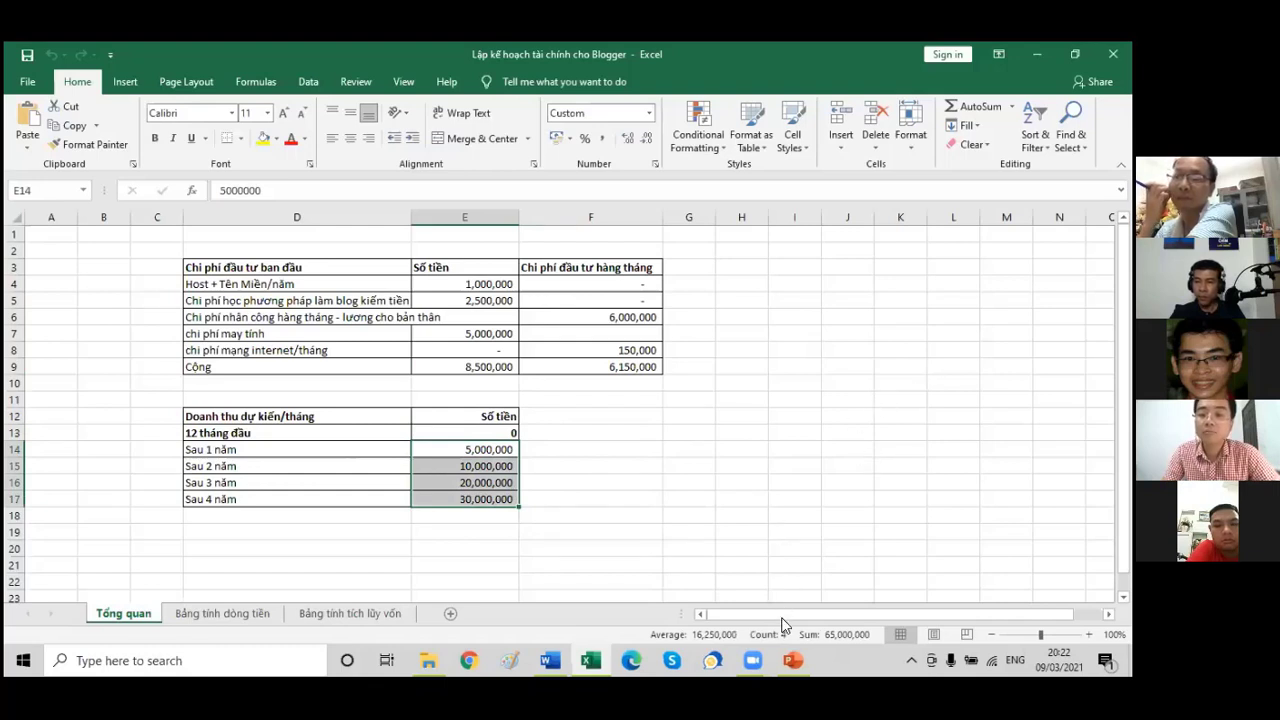
# Open the Bảng tính dòng tiền sheet and review revenue, costs and net income for months 1 to 12
pyautogui.click(240, 620)
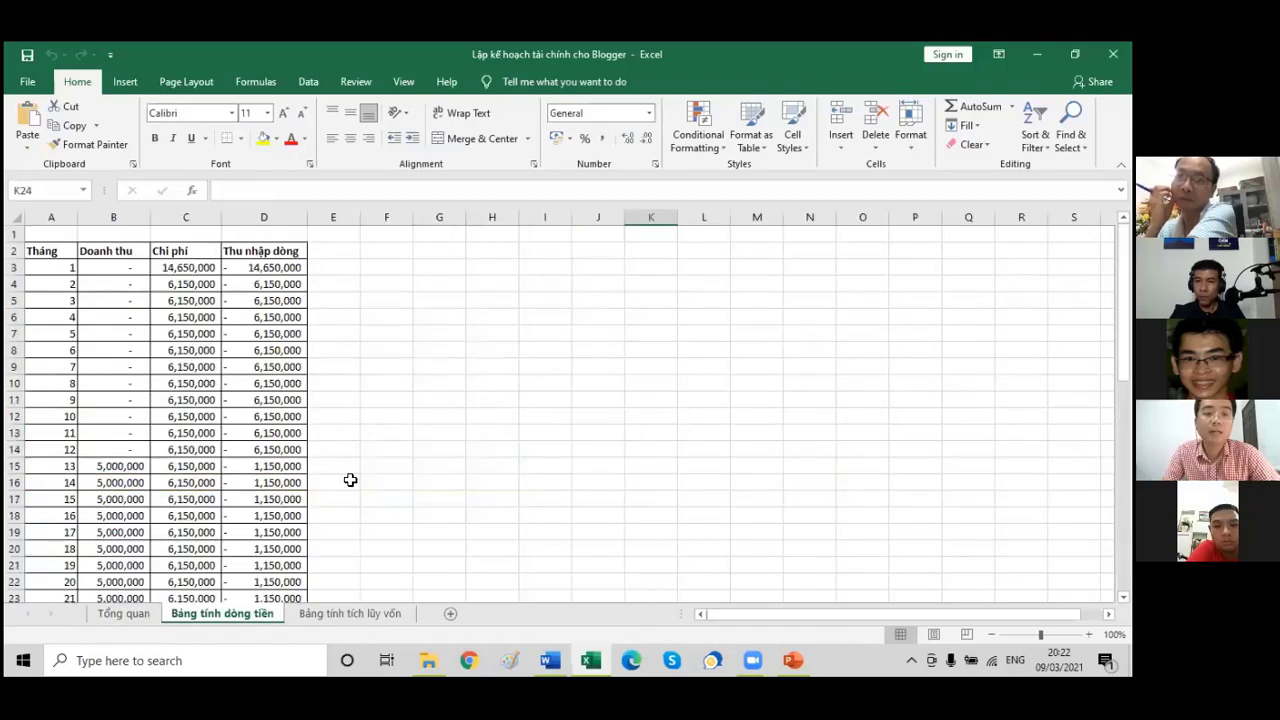
pyautogui.click(44, 262)
pyautogui.scroll(-4, 41, 333)
pyautogui.scroll(4, 39, 336)
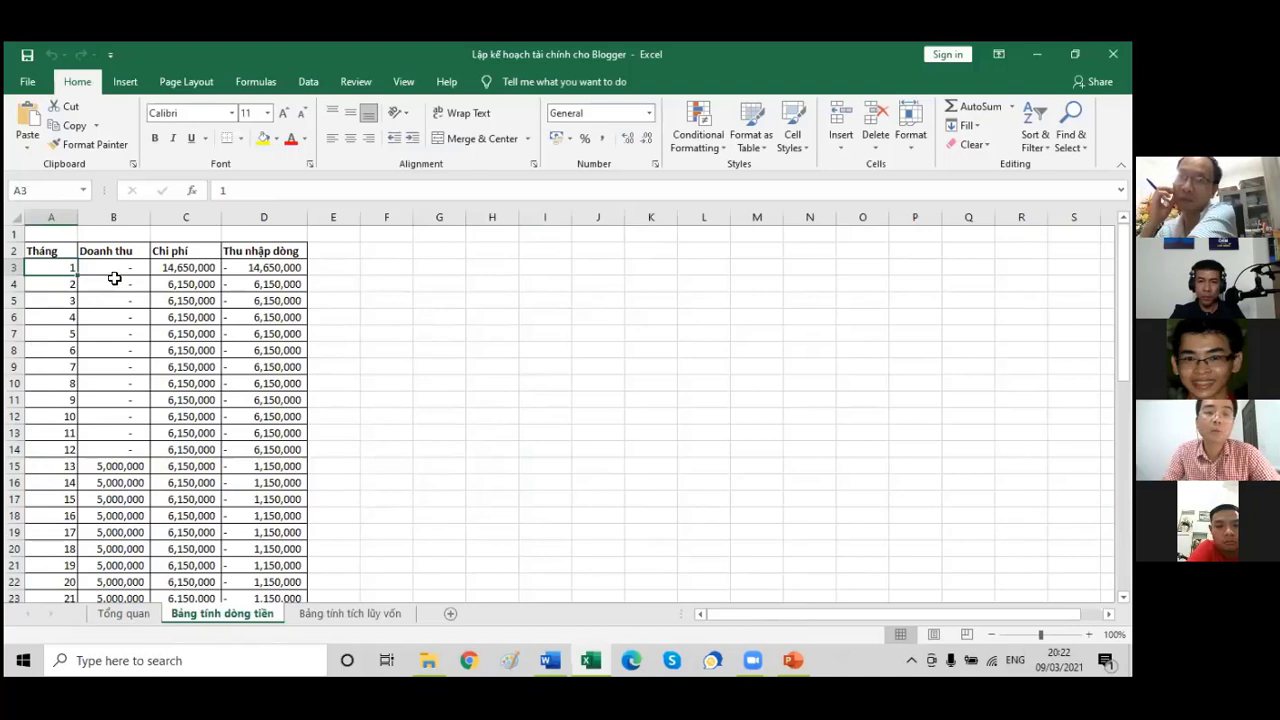
pyautogui.moveTo(123, 263); pyautogui.dragTo(111, 448)
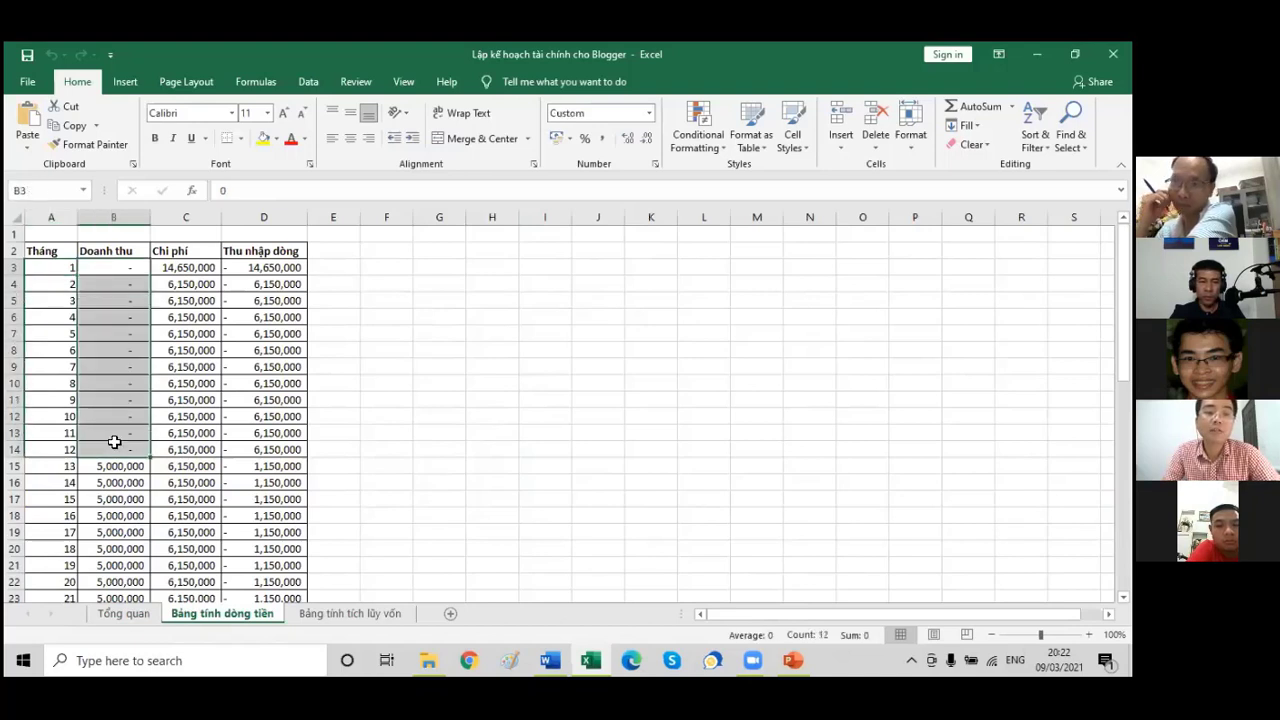
pyautogui.click(180, 263)
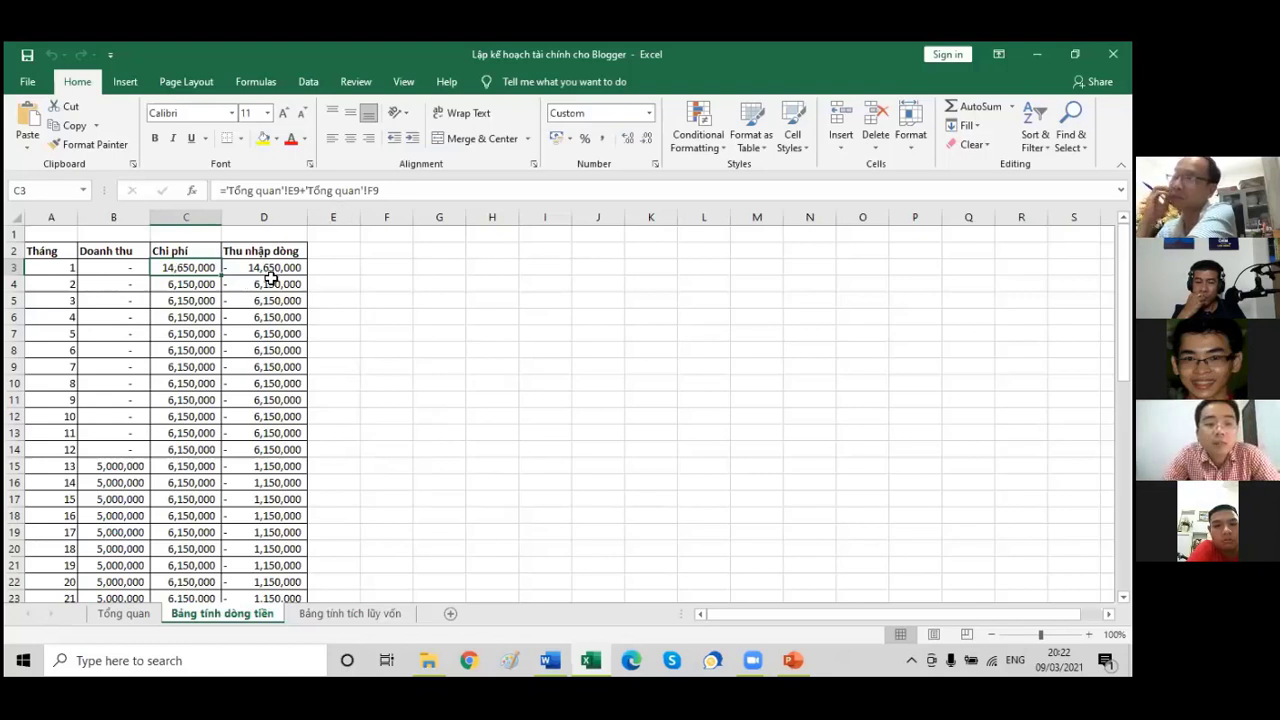
pyautogui.moveTo(266, 284); pyautogui.dragTo(286, 450)
pyautogui.moveTo(289, 267); pyautogui.dragTo(270, 450)
# Review revenue, costs and net income for months 13 to 24 in the cash flow table, including the formula in D15
pyautogui.scroll(-1, 265, 440)
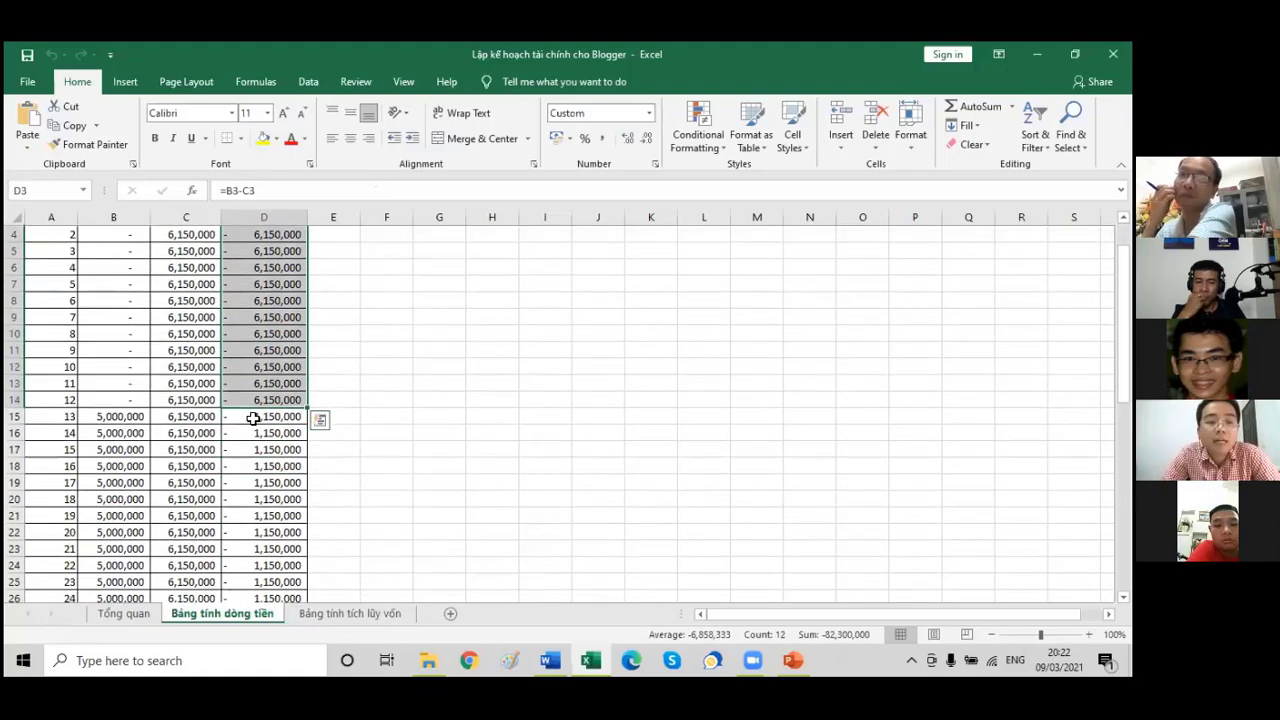
pyautogui.click(251, 417)
pyautogui.click(119, 417)
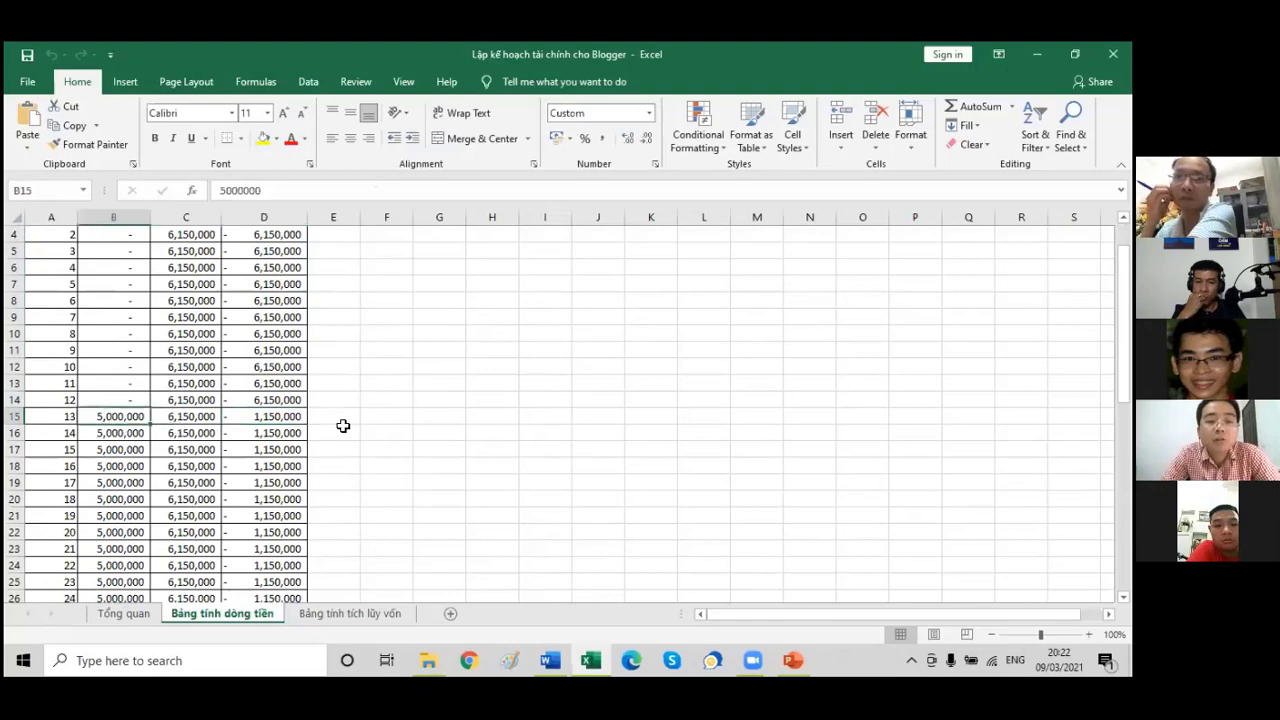
pyautogui.click(255, 416)
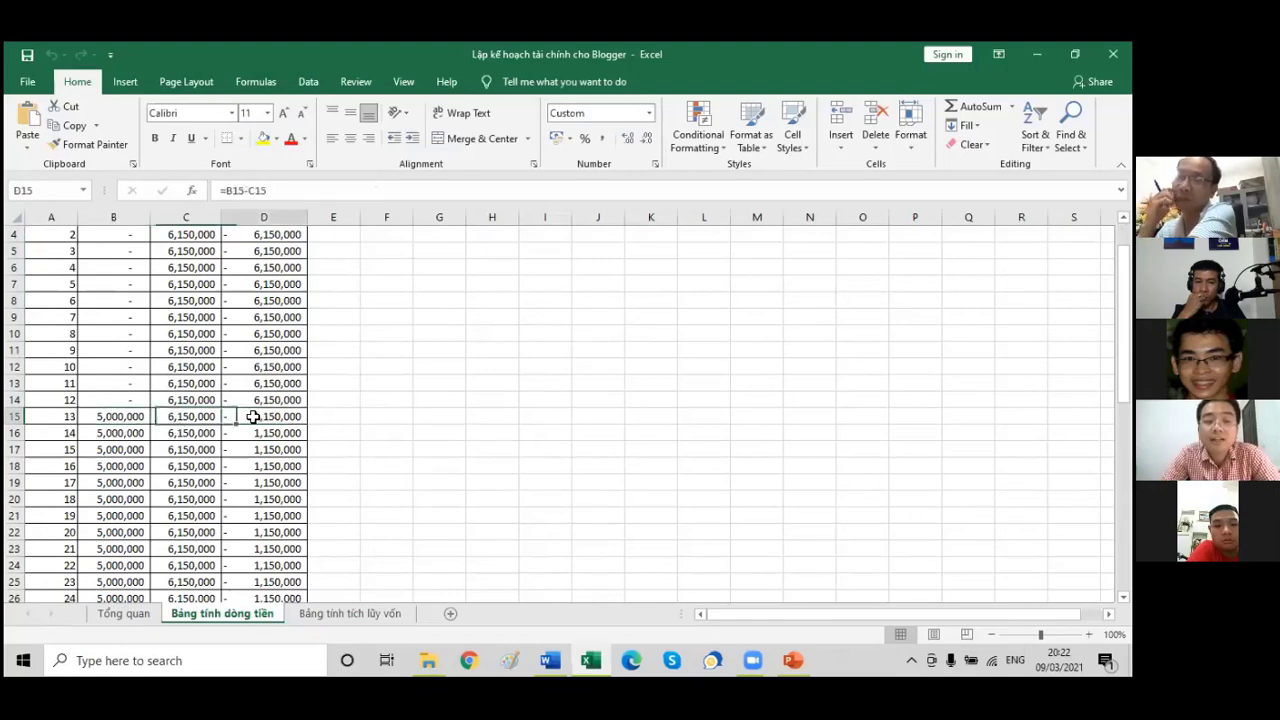
pyautogui.scroll(-1, 273, 424)
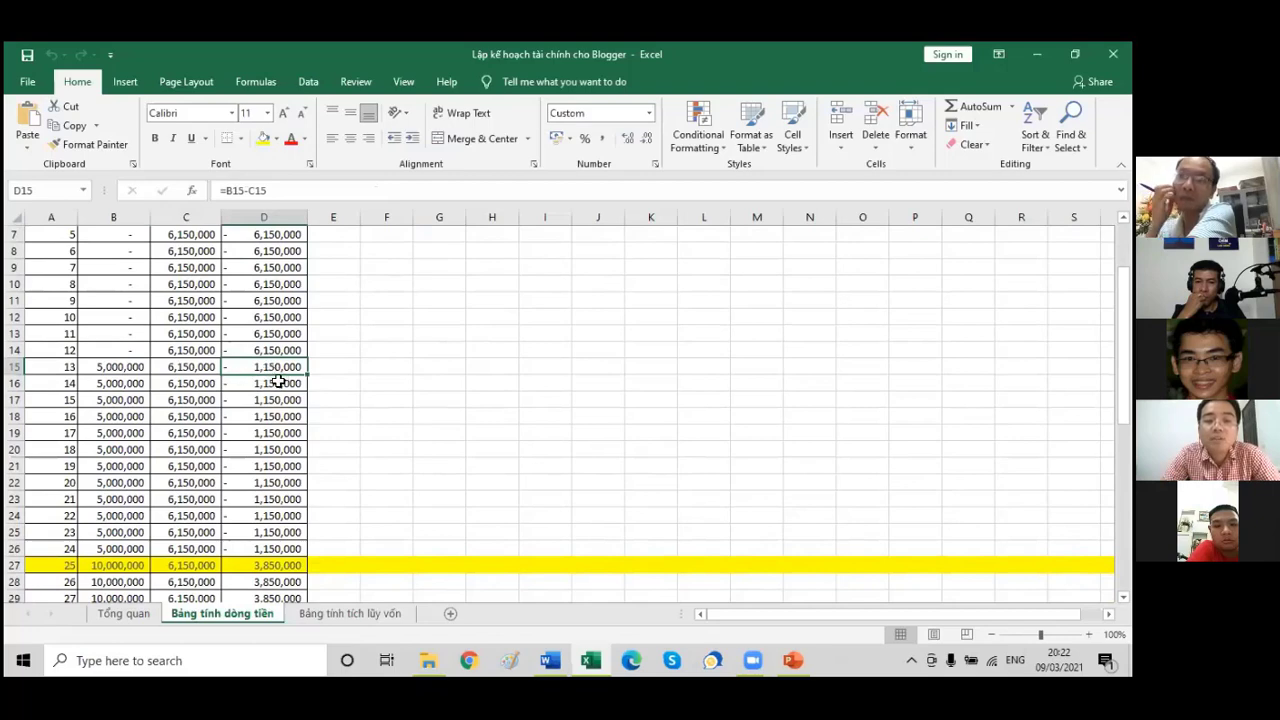
pyautogui.scroll(-1, 276, 380)
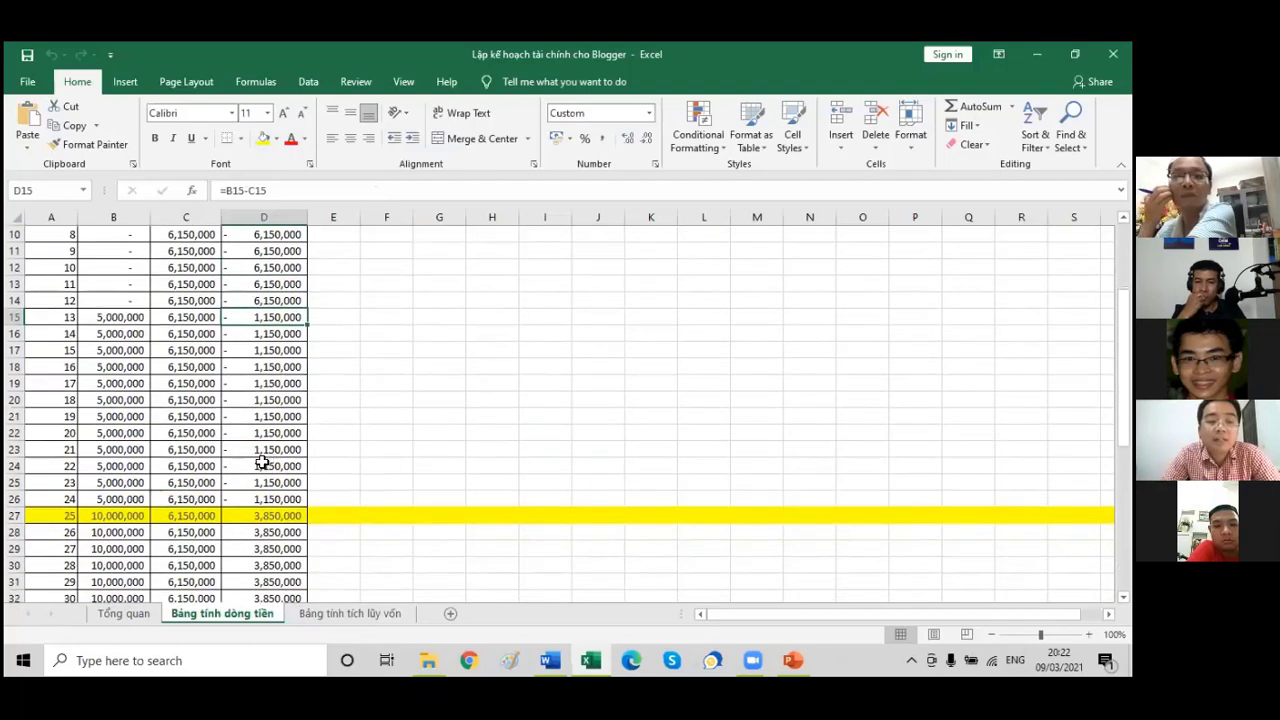
pyautogui.moveTo(262, 499); pyautogui.dragTo(100, 500)
pyautogui.scroll(1, 205, 420)
pyautogui.scroll(-1, 205, 420)
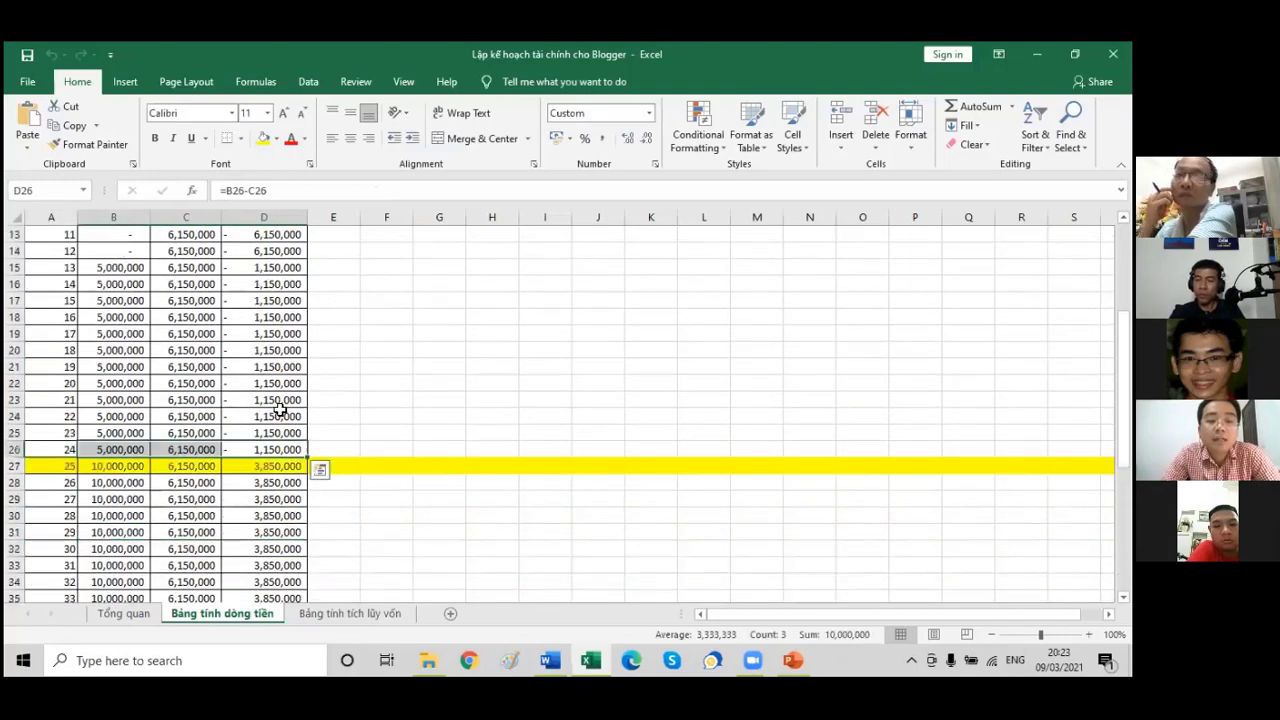
# Examine the yellow month 25 row and its net income in D27, comparing it with the preceding months
pyautogui.click(332, 463)
pyautogui.click(16, 466)
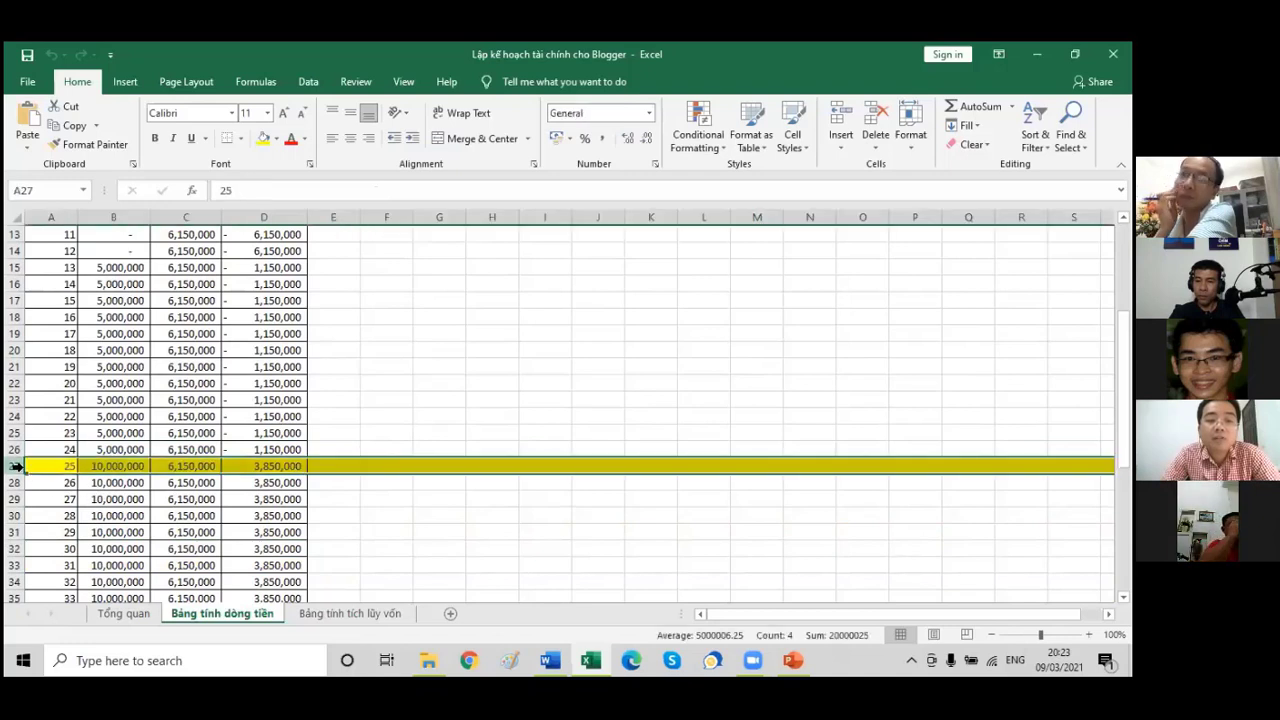
pyautogui.click(278, 466)
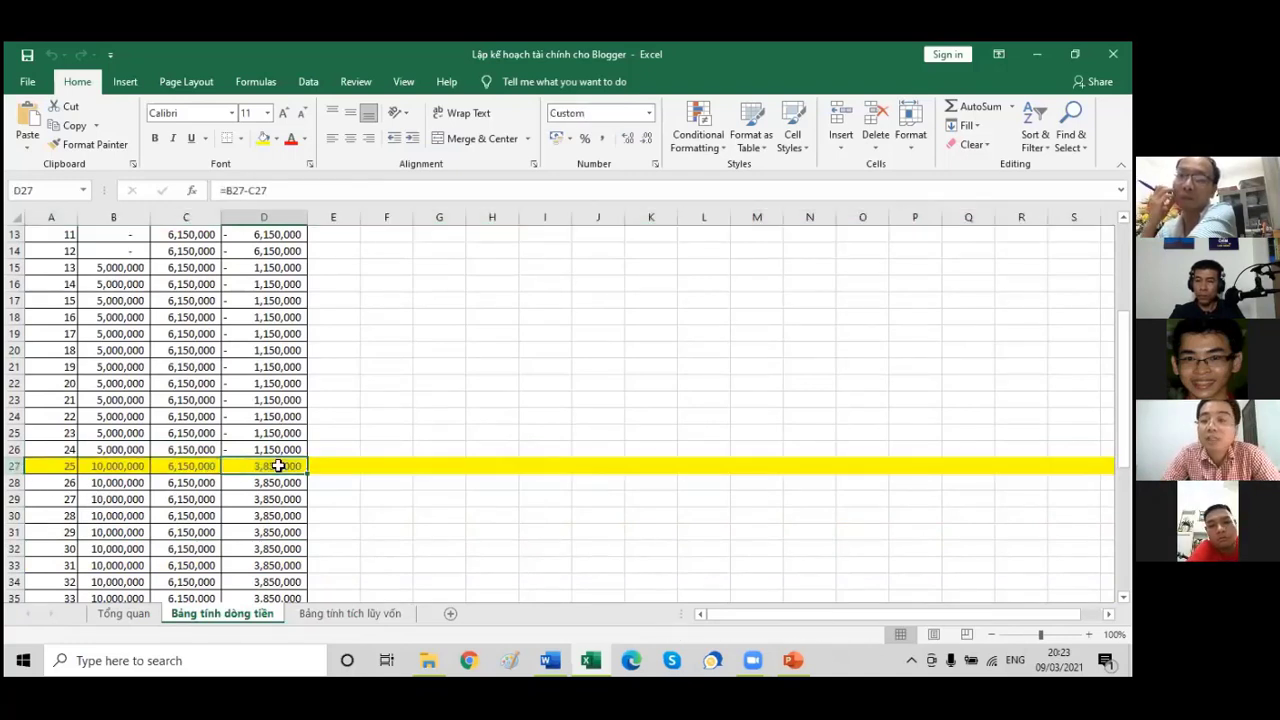
pyautogui.scroll(4, 269, 449)
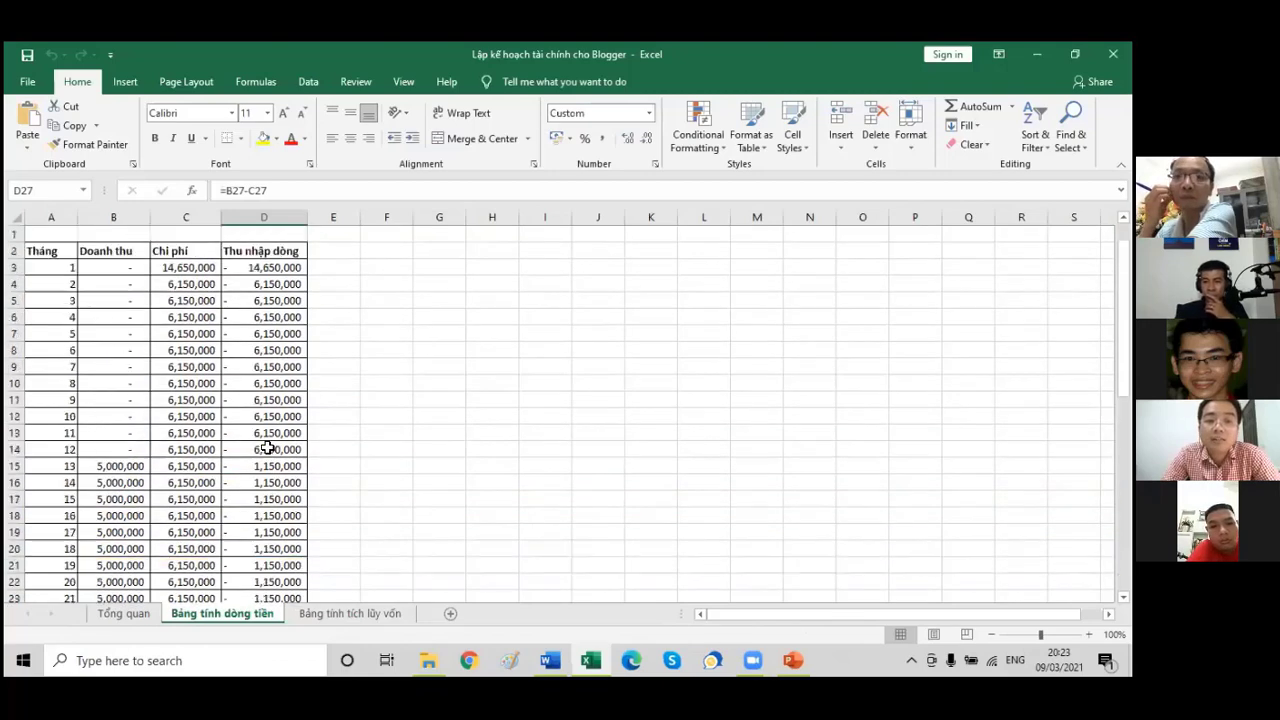
pyautogui.scroll(-2, 267, 448)
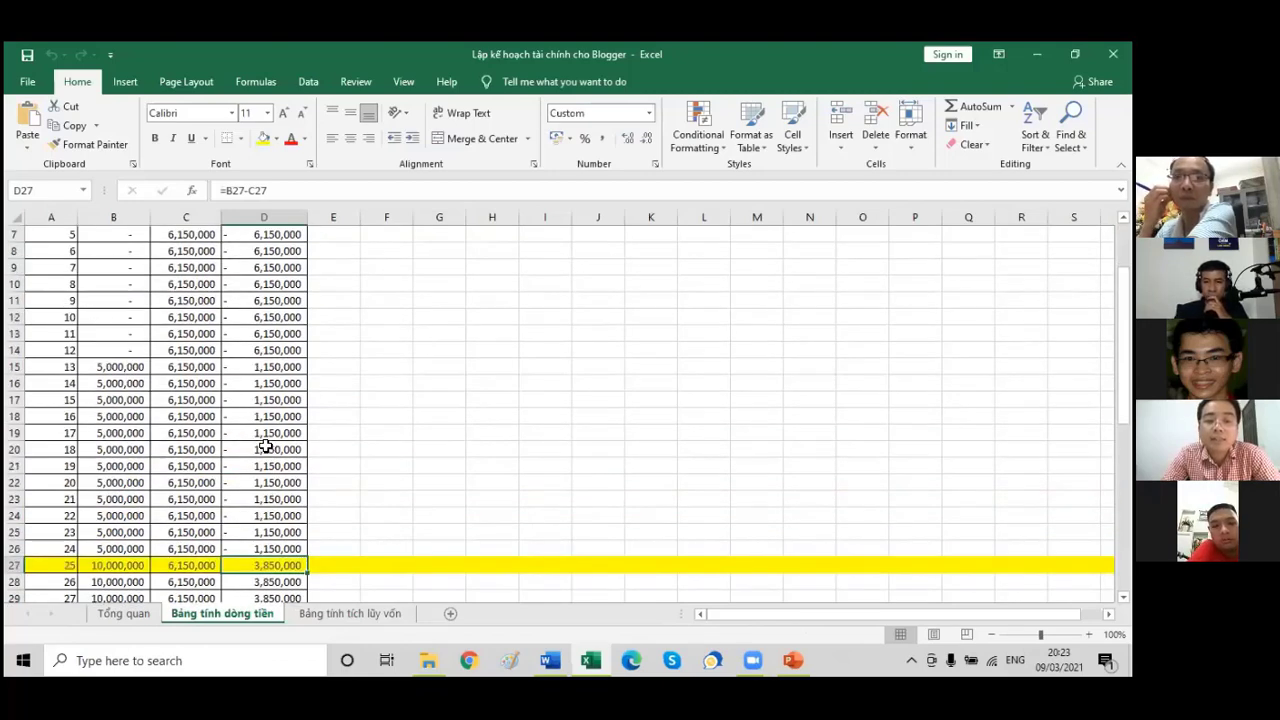
pyautogui.scroll(-2, 273, 438)
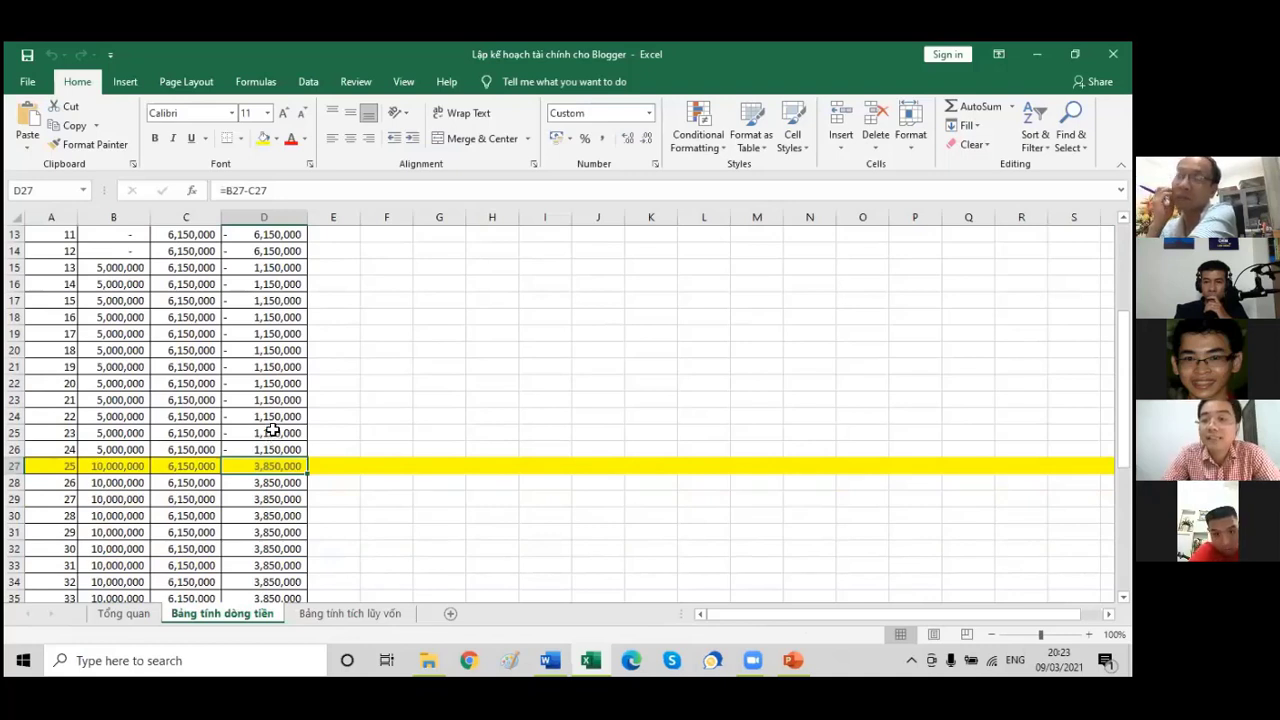
pyautogui.scroll(4, 272, 430)
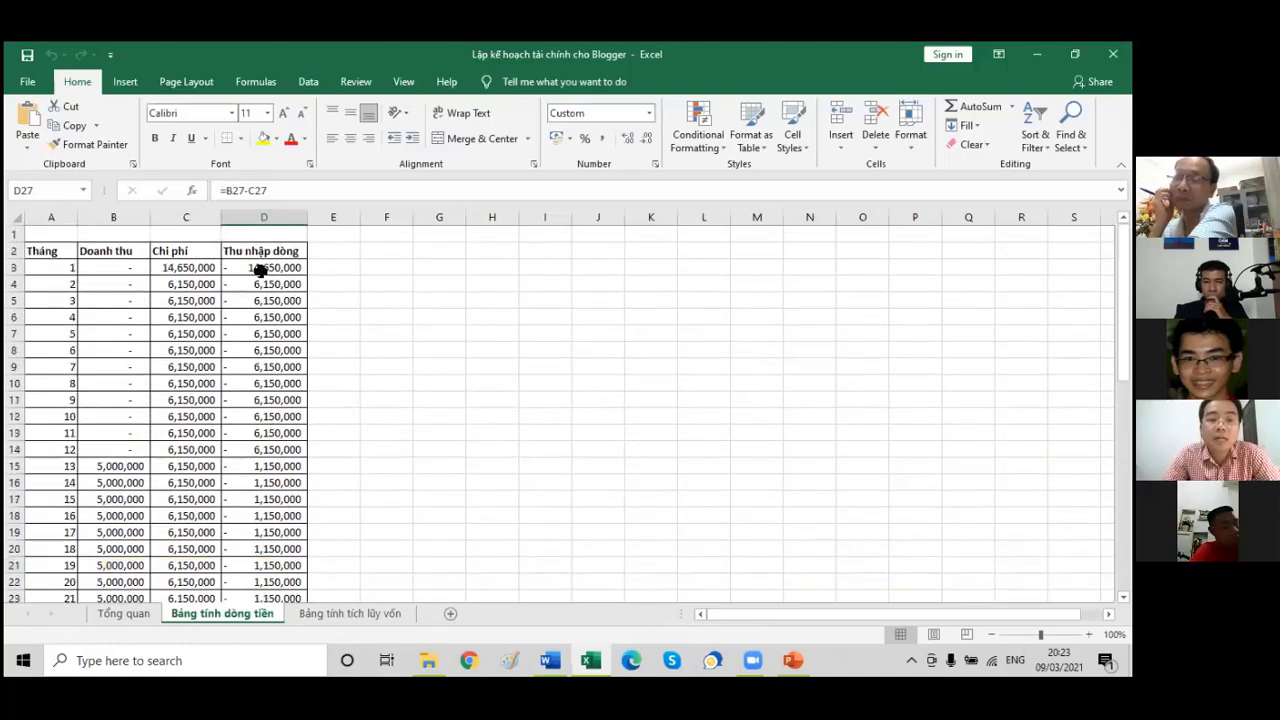
# Select the Thu nhập dòng values for months 1 to 24 (D3:D26) and check their sum
pyautogui.click(265, 268)
pyautogui.moveTo(255, 467); pyautogui.dragTo(276, 518)
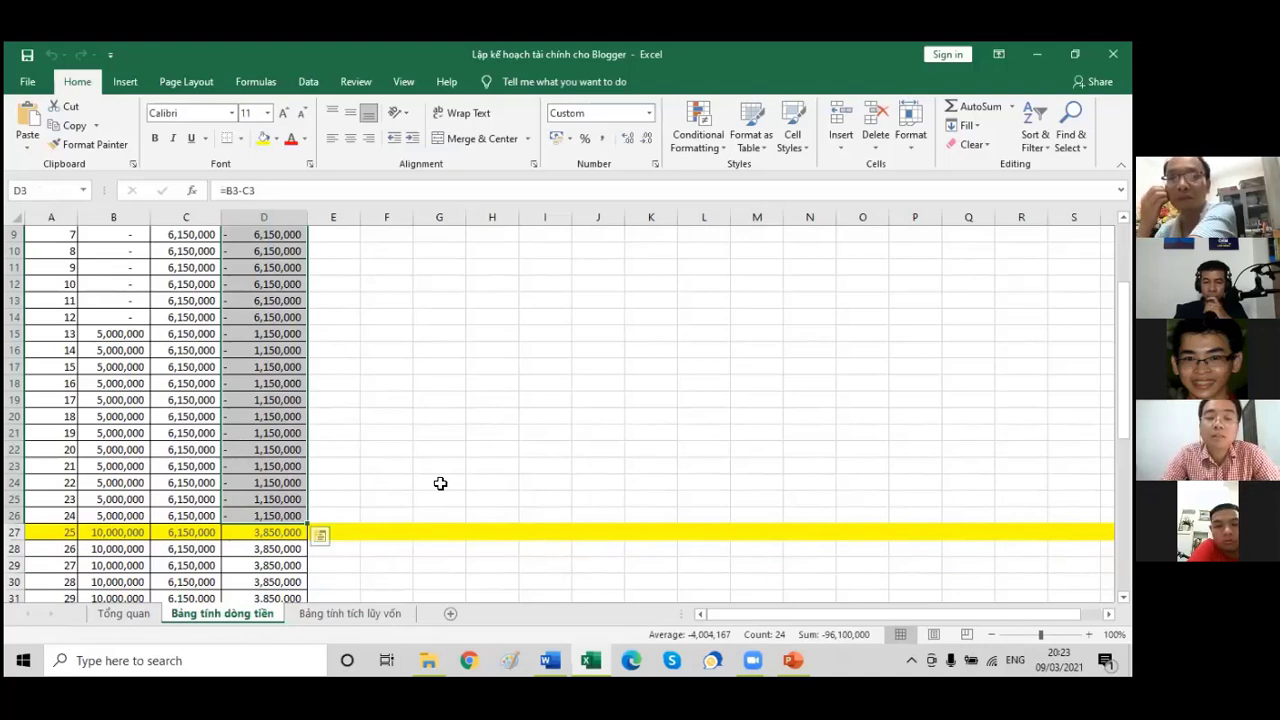
pyautogui.scroll(3, 438, 483)
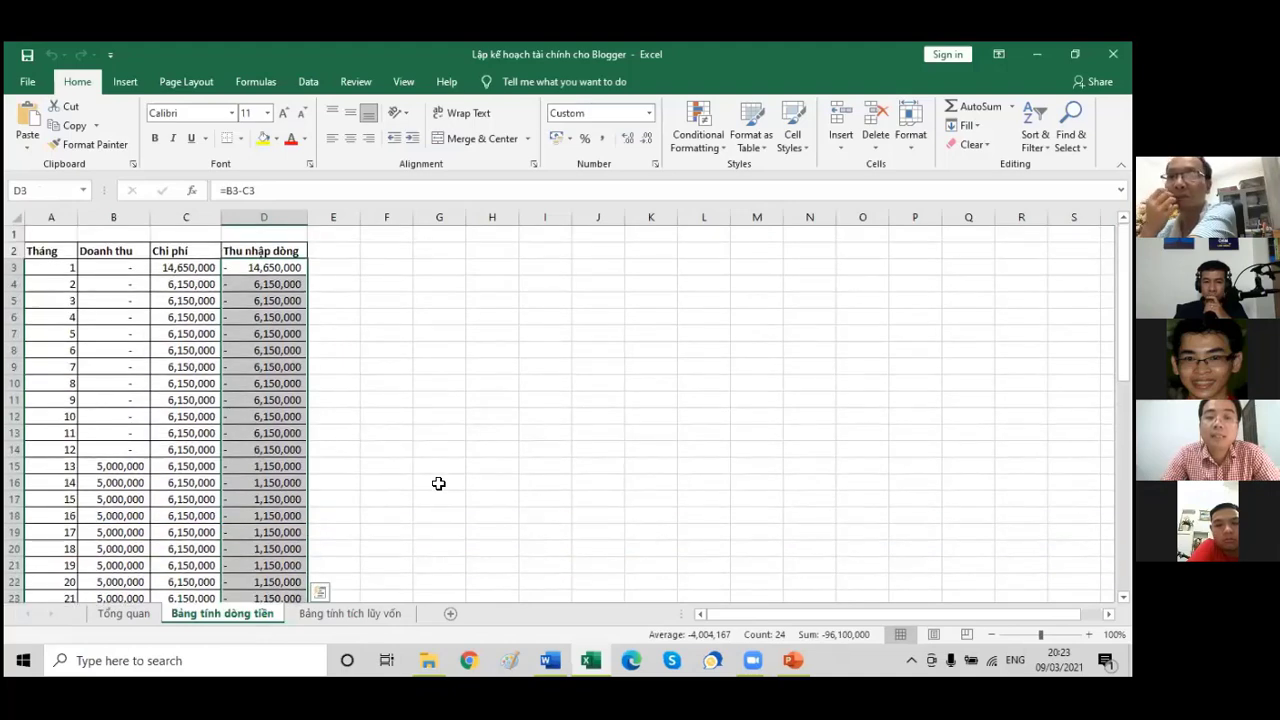
pyautogui.scroll(-1, 437, 483)
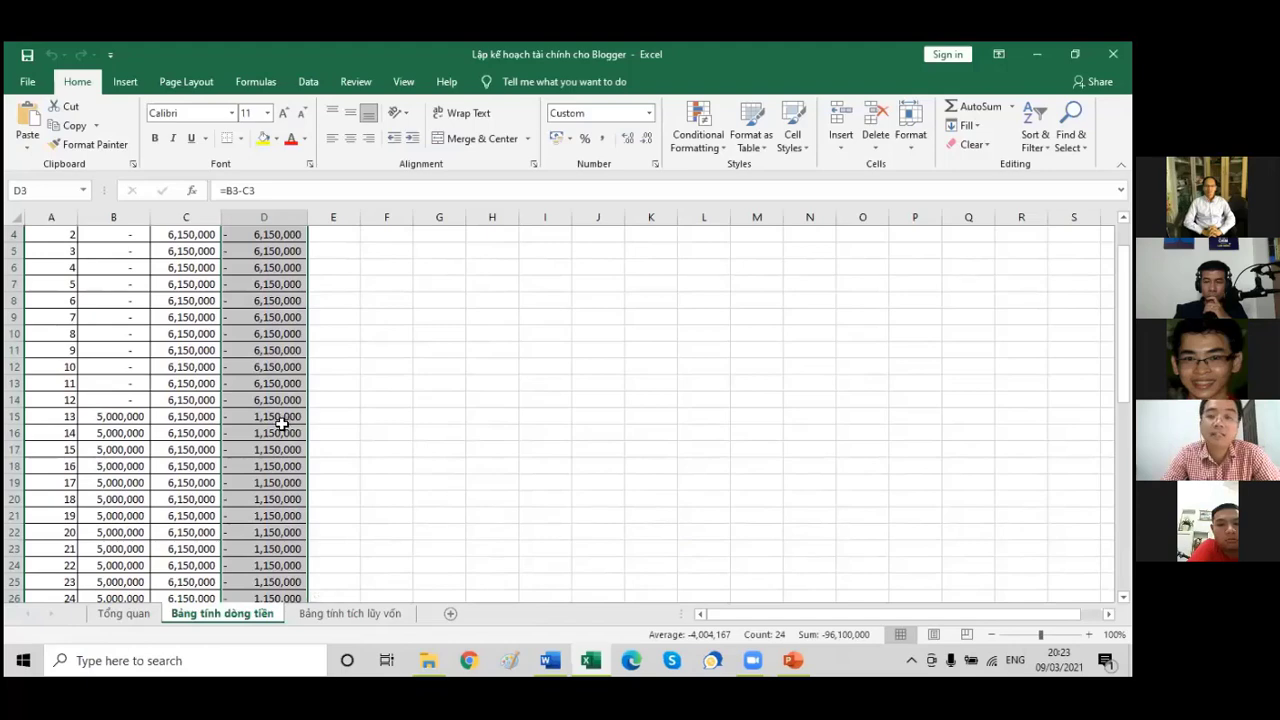
# Open the Bảng tính tích lũy vốn sheet and review the first savings plan's title and accumulation period in D4
pyautogui.scroll(-2, 284, 422)
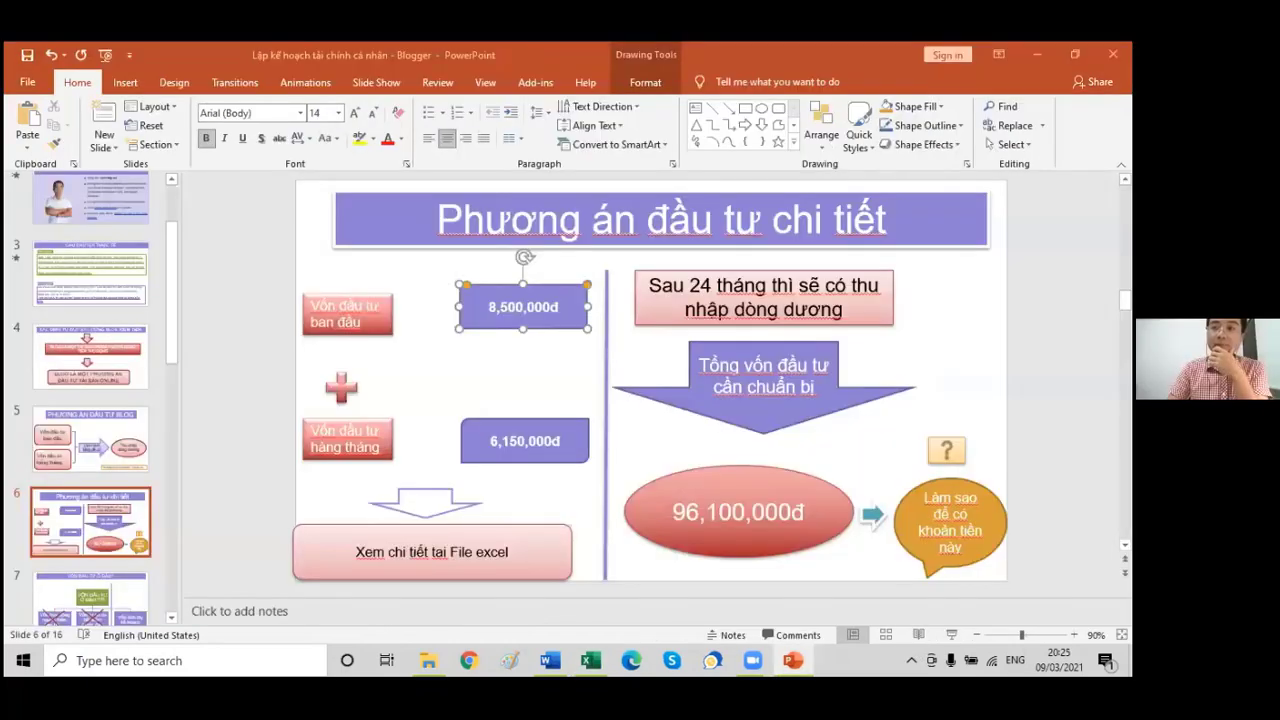
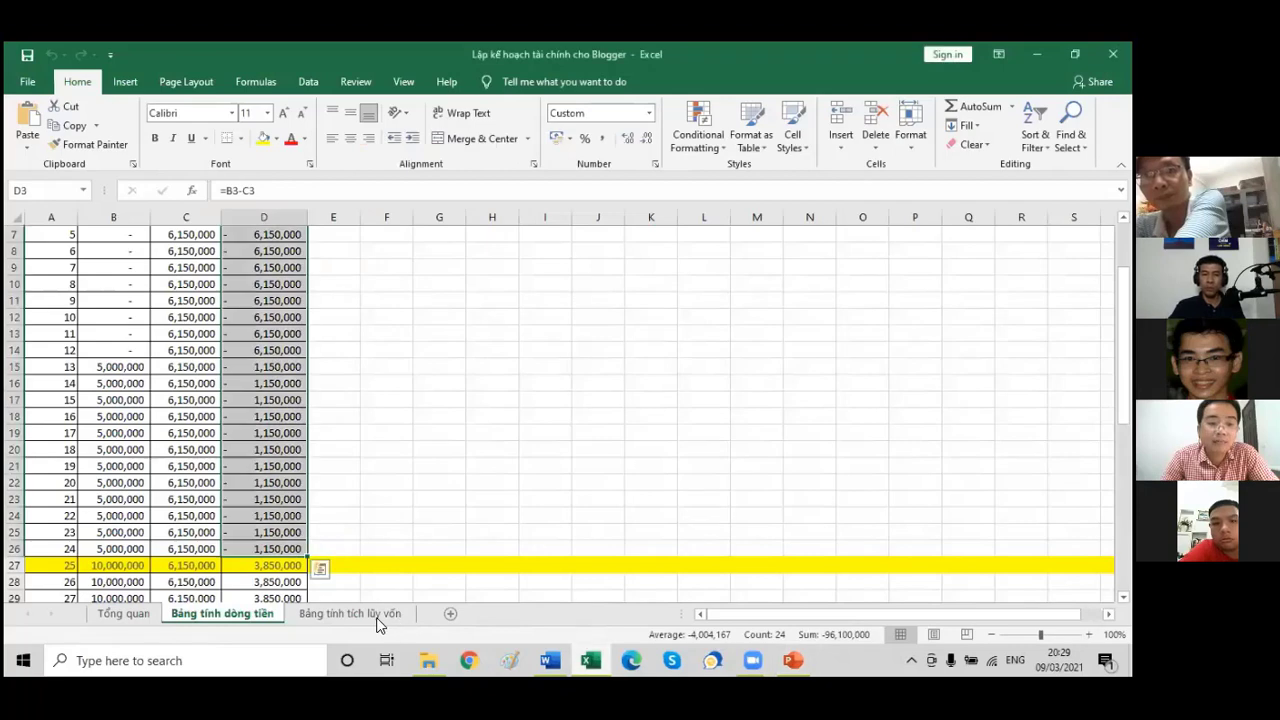
pyautogui.click(382, 615)
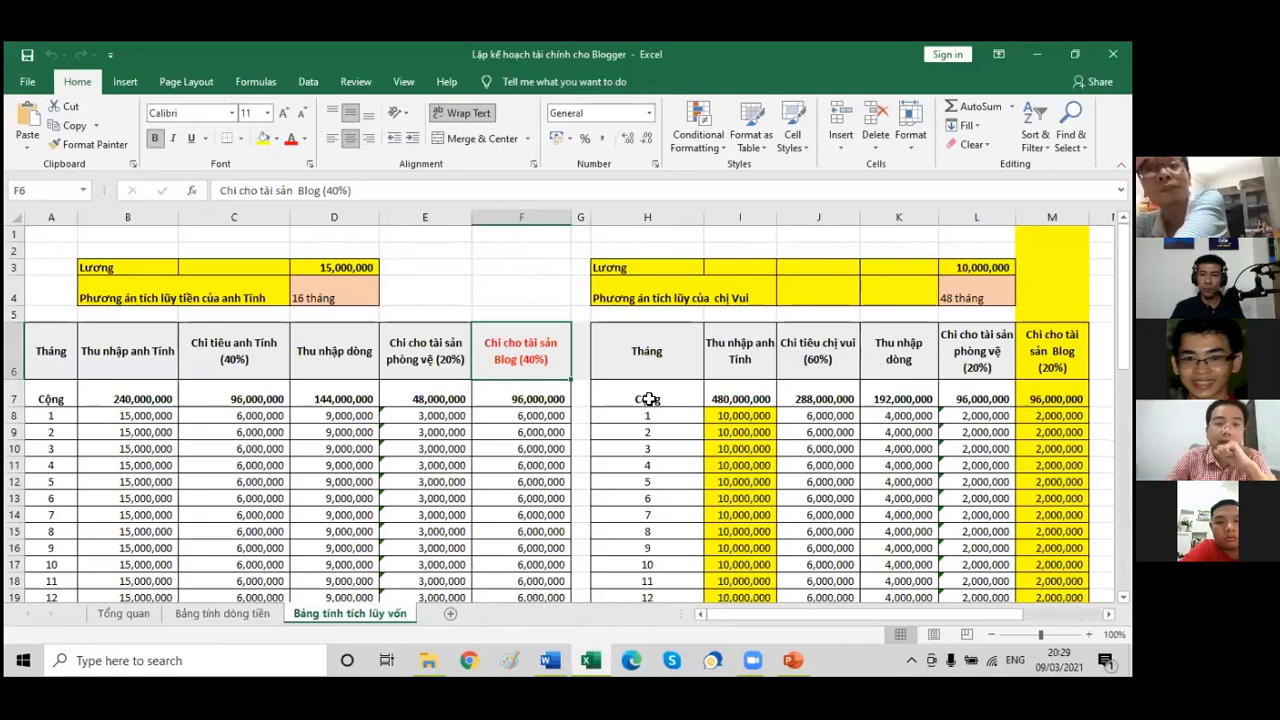
pyautogui.click(122, 289)
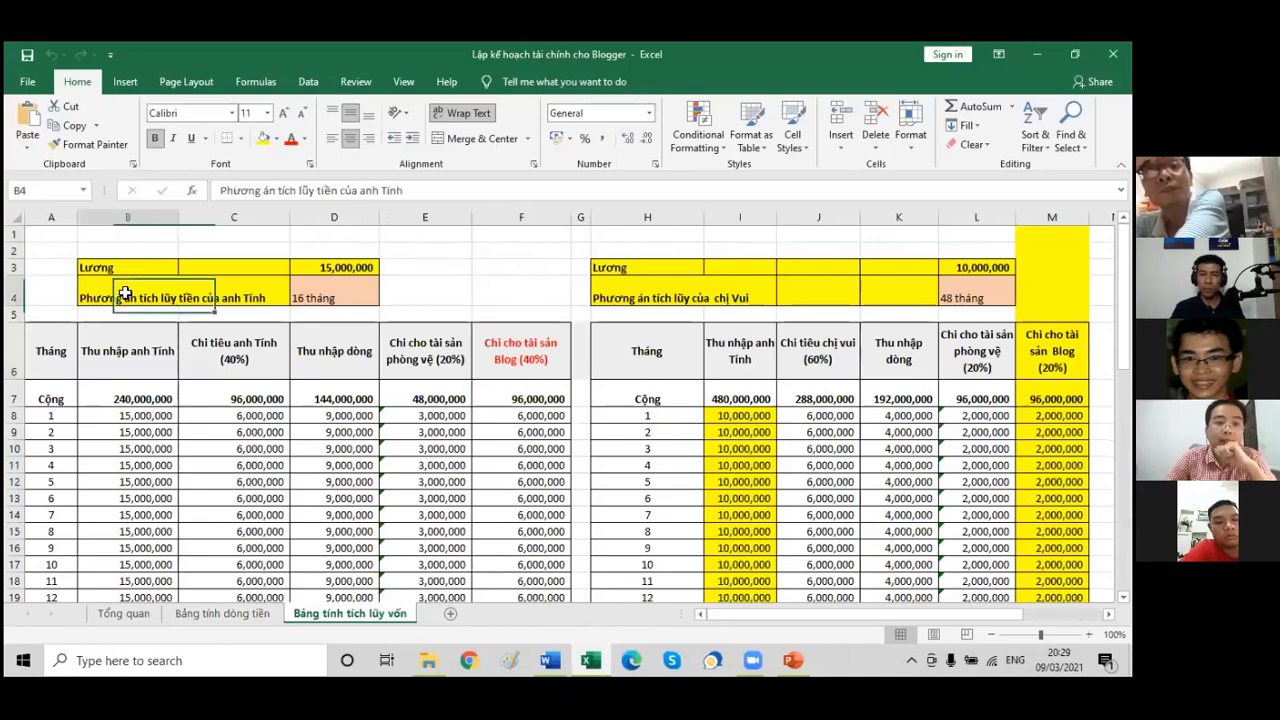
pyautogui.click(303, 287)
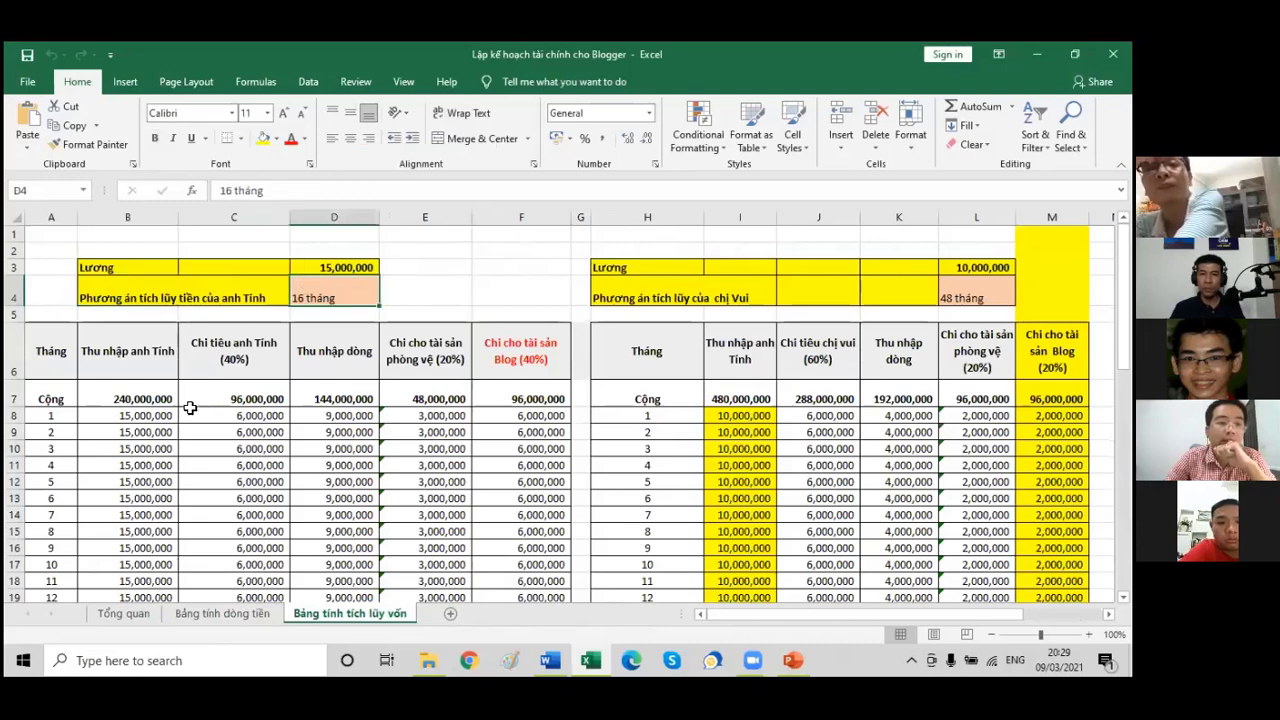
# Review the first plan's income, 40% spending and Thu nhập dòng columns (B to D), including the spending value in C8
pyautogui.click(118, 350)
pyautogui.click(127, 217)
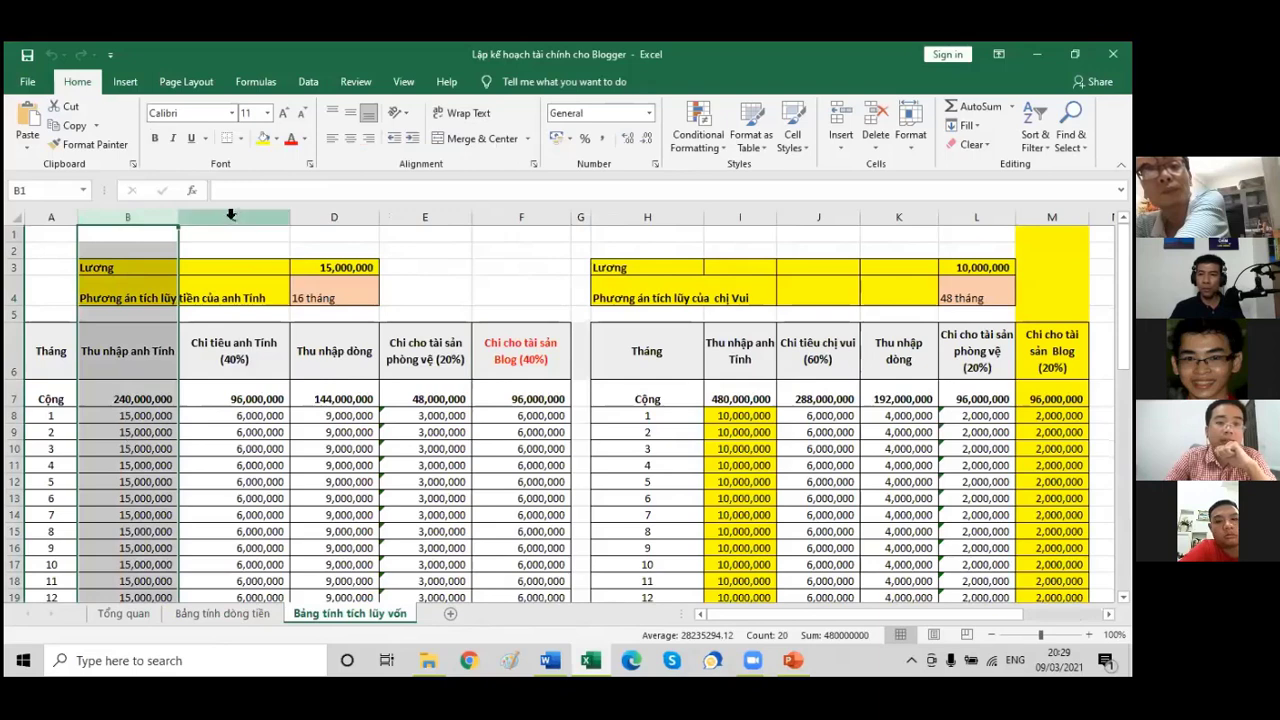
pyautogui.click(229, 216)
pyautogui.click(234, 449)
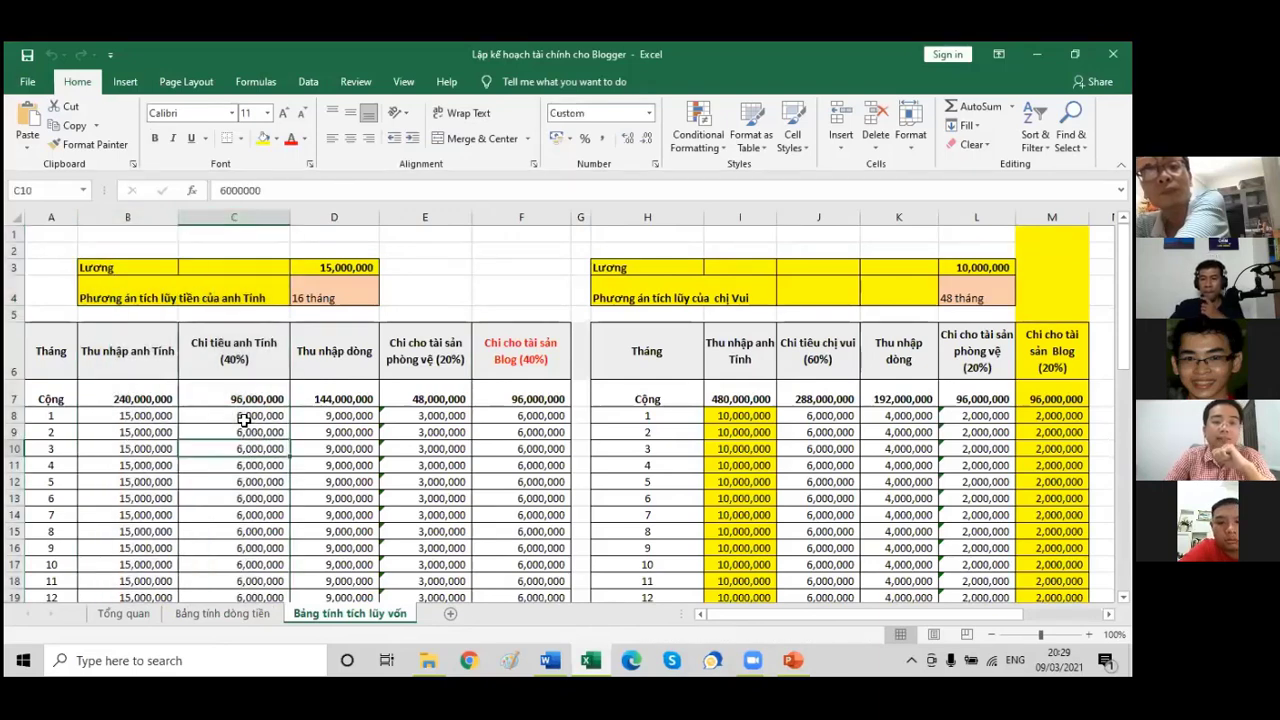
pyautogui.click(241, 414)
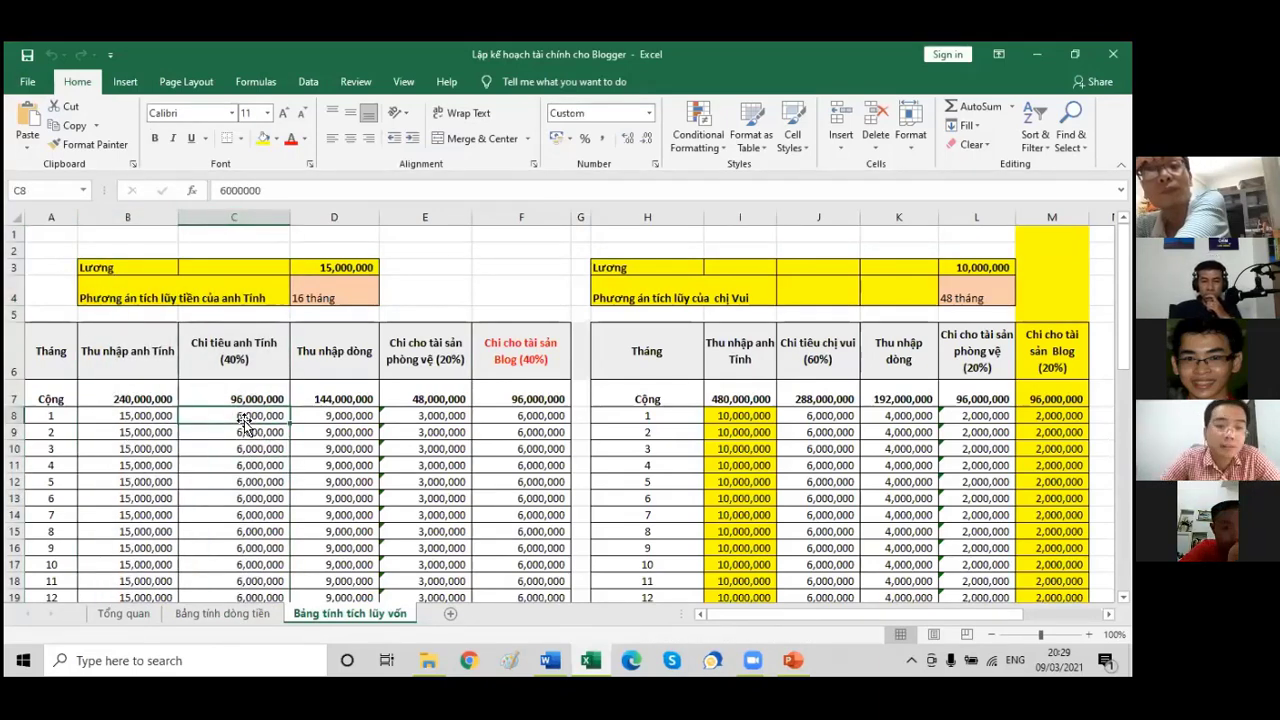
pyautogui.click(248, 366)
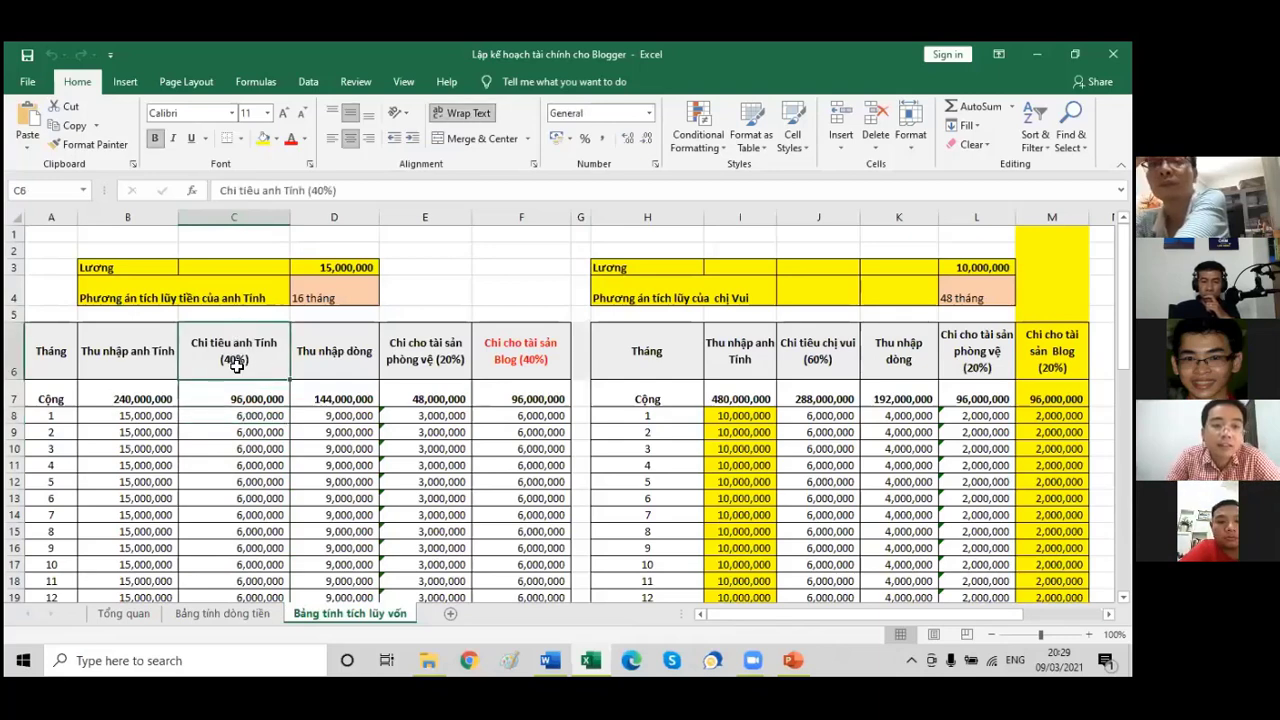
pyautogui.click(344, 373)
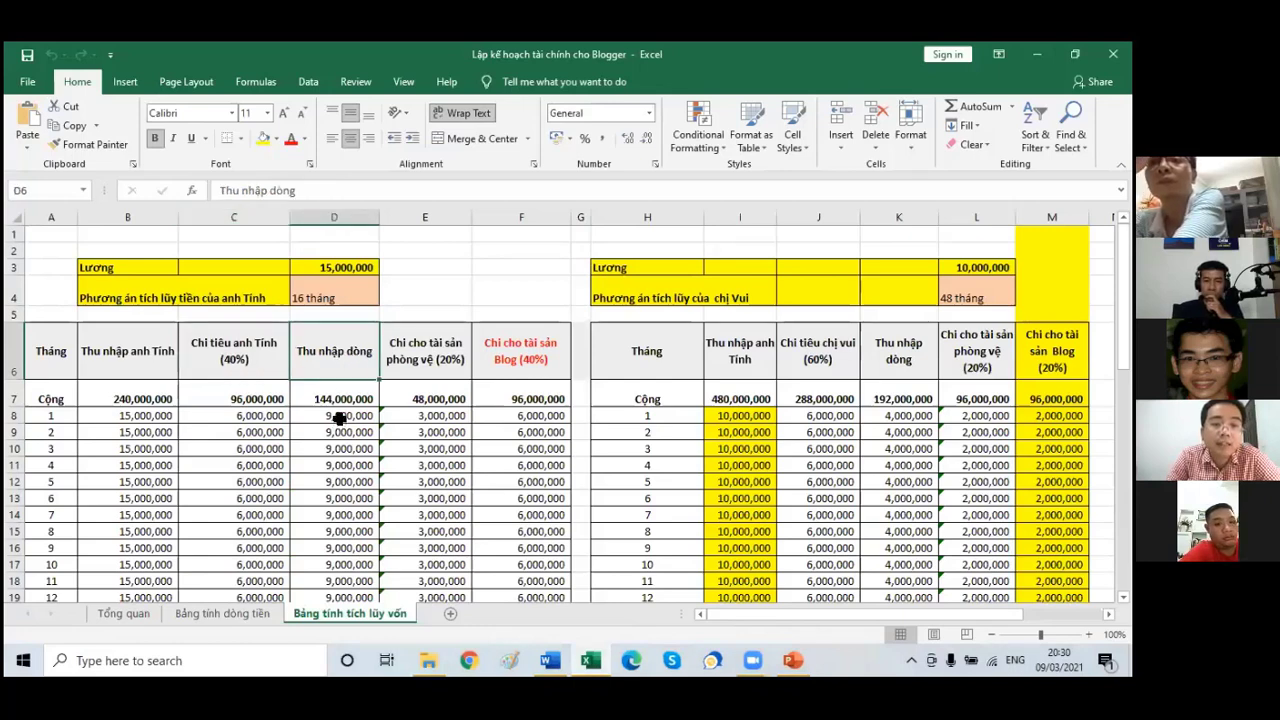
# Examine the first plan's Chi cho tài sản phòng vệ (20%) and Chi cho tài sản Blog (40%) formulas in E8 and F8
pyautogui.click(400, 384)
pyautogui.click(421, 356)
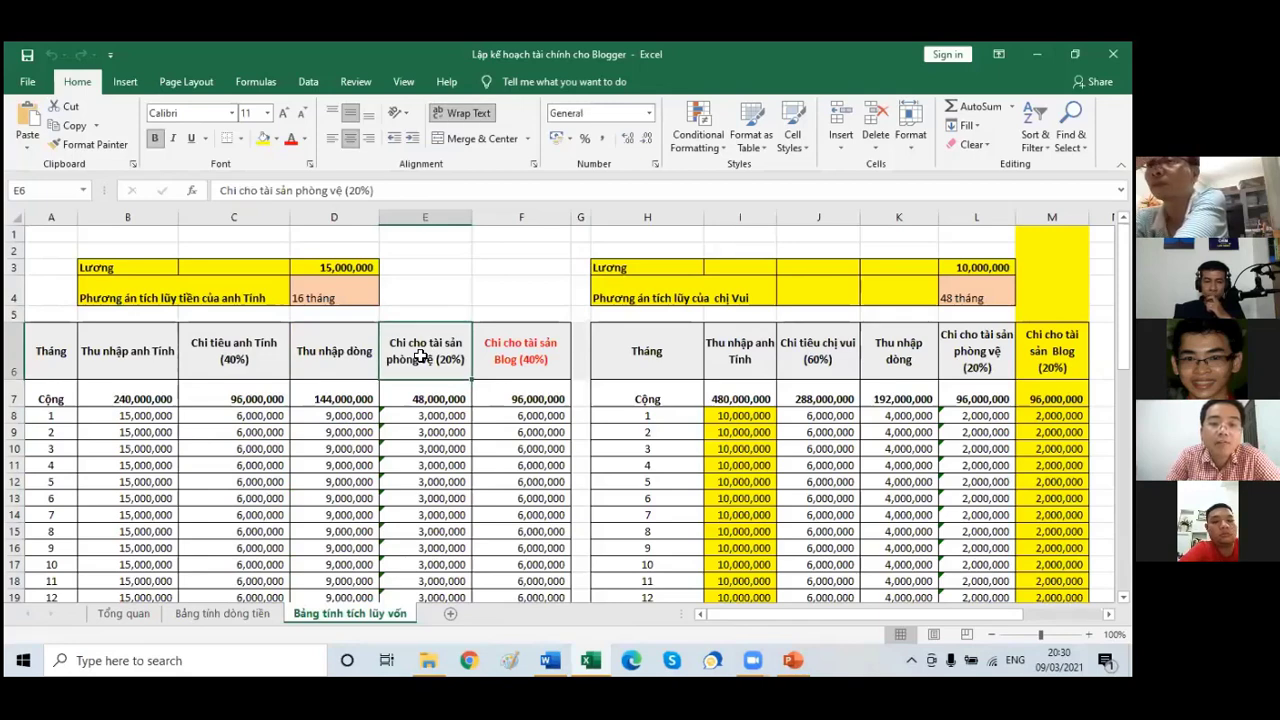
pyautogui.click(432, 416)
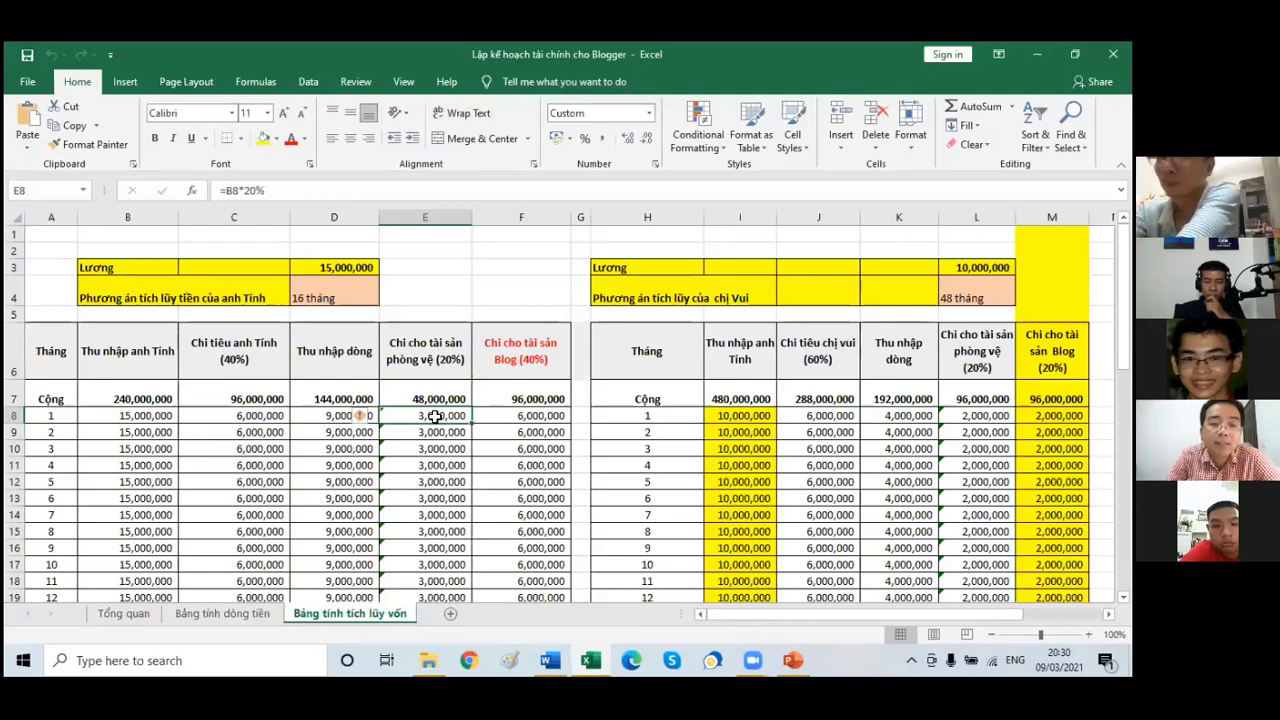
pyautogui.click(515, 416)
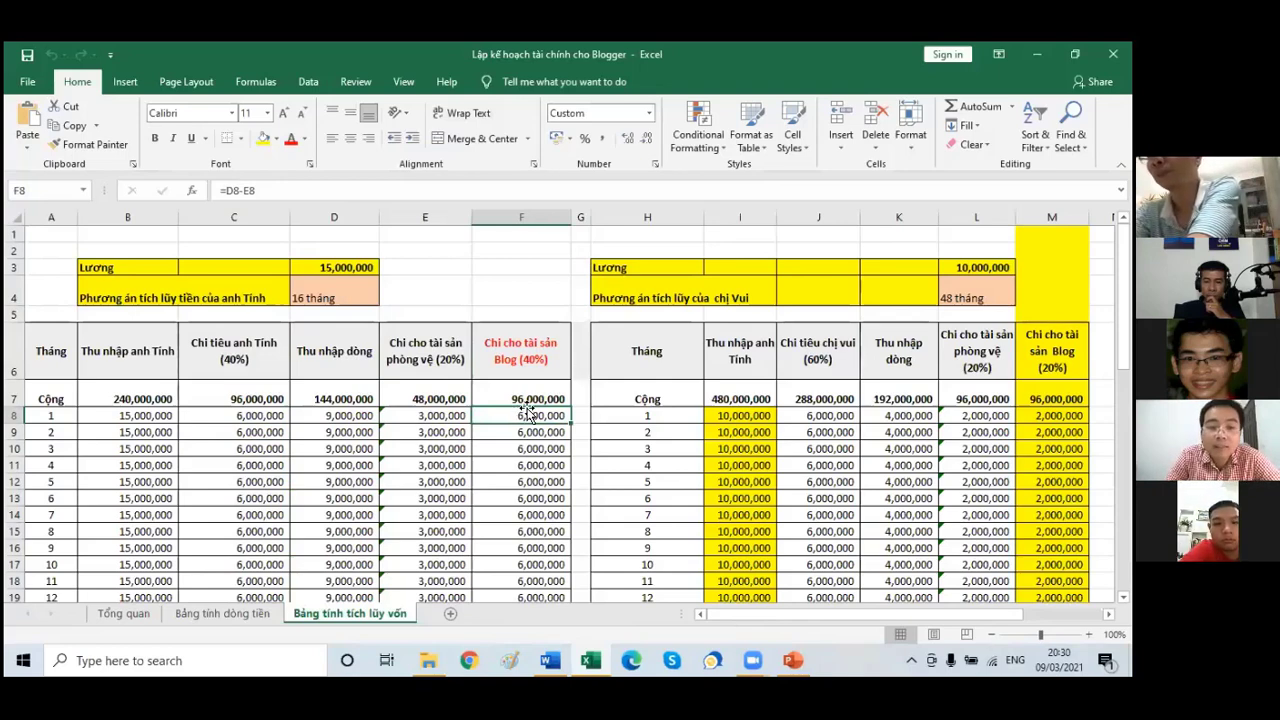
# Compare the first plan's accumulation period in D4 with the monthly Blog allocation in F8 and its total in F7
pyautogui.click(280, 298)
pyautogui.click(330, 295)
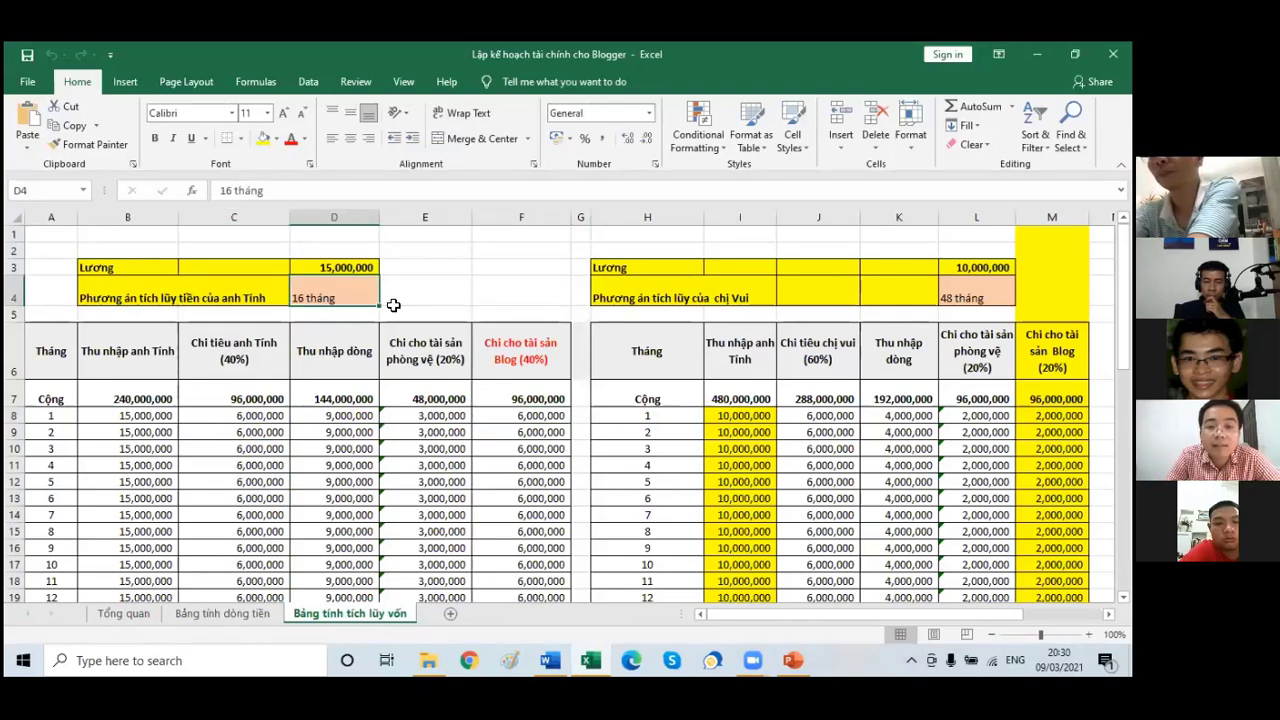
pyautogui.click(526, 412)
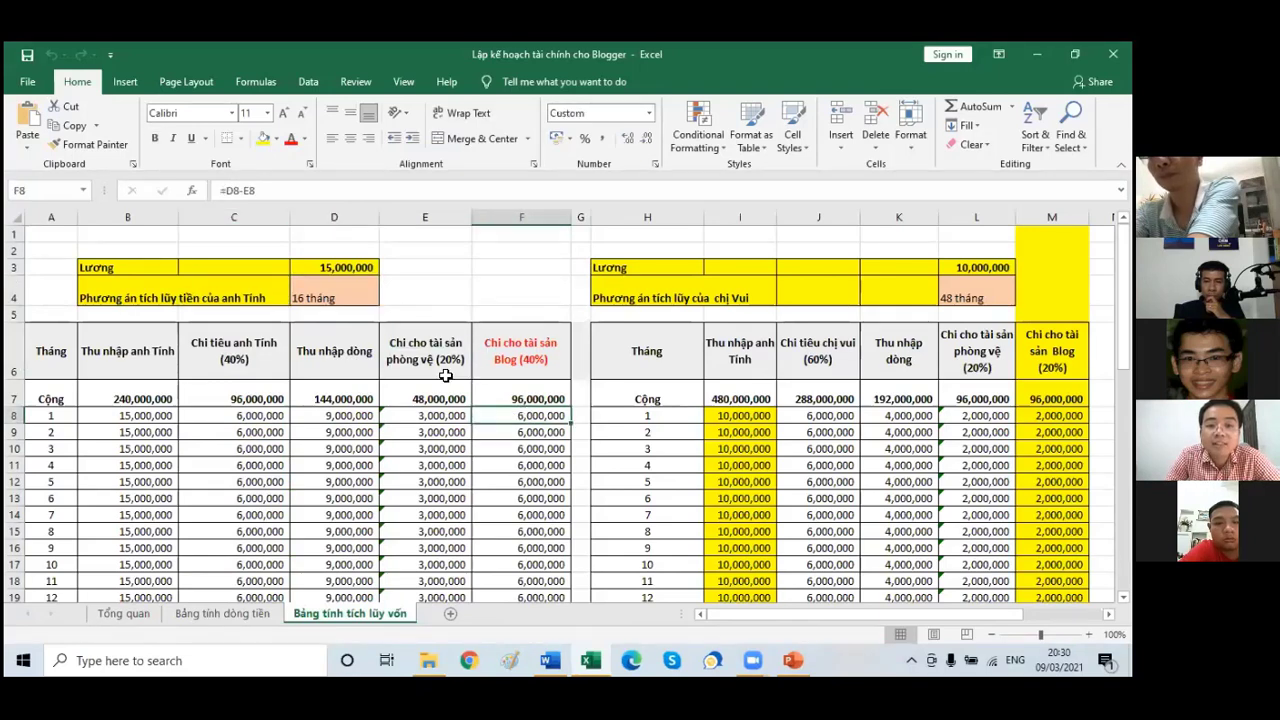
pyautogui.click(330, 295)
pyautogui.click(509, 393)
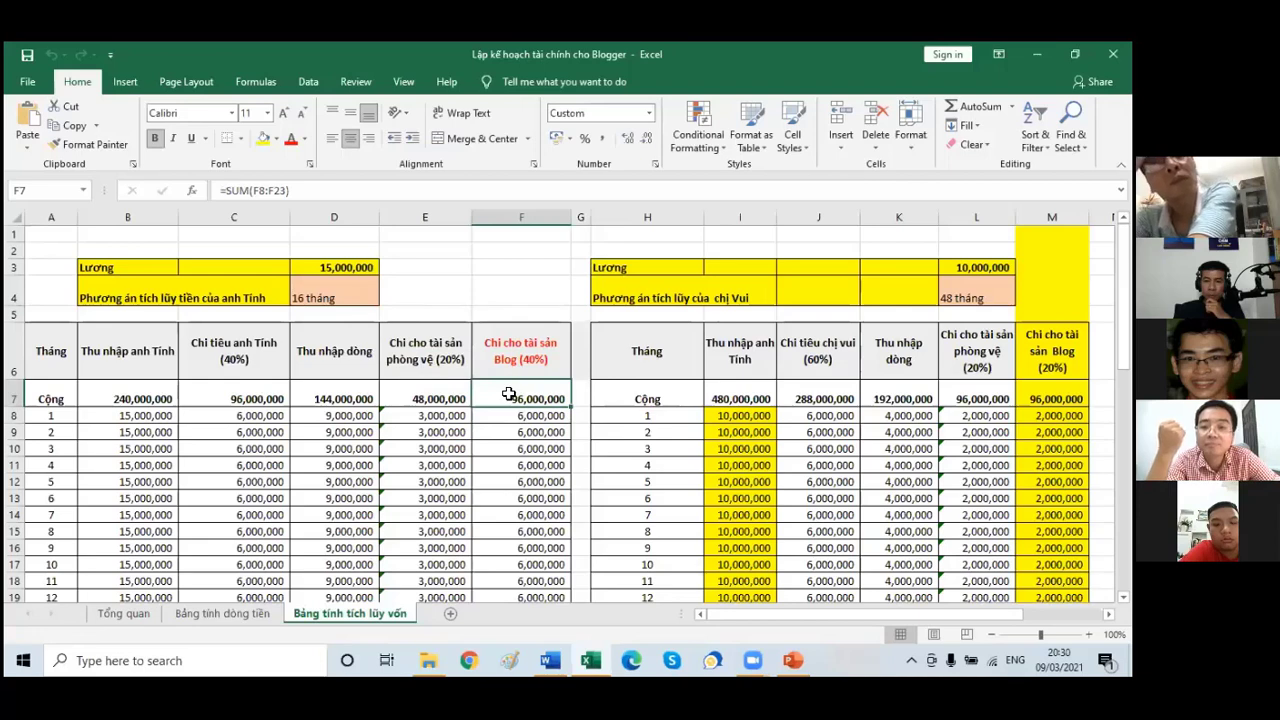
# Review the second savings plan's title in H4, salary in L3 and 60% spending header in J6
pyautogui.click(652, 296)
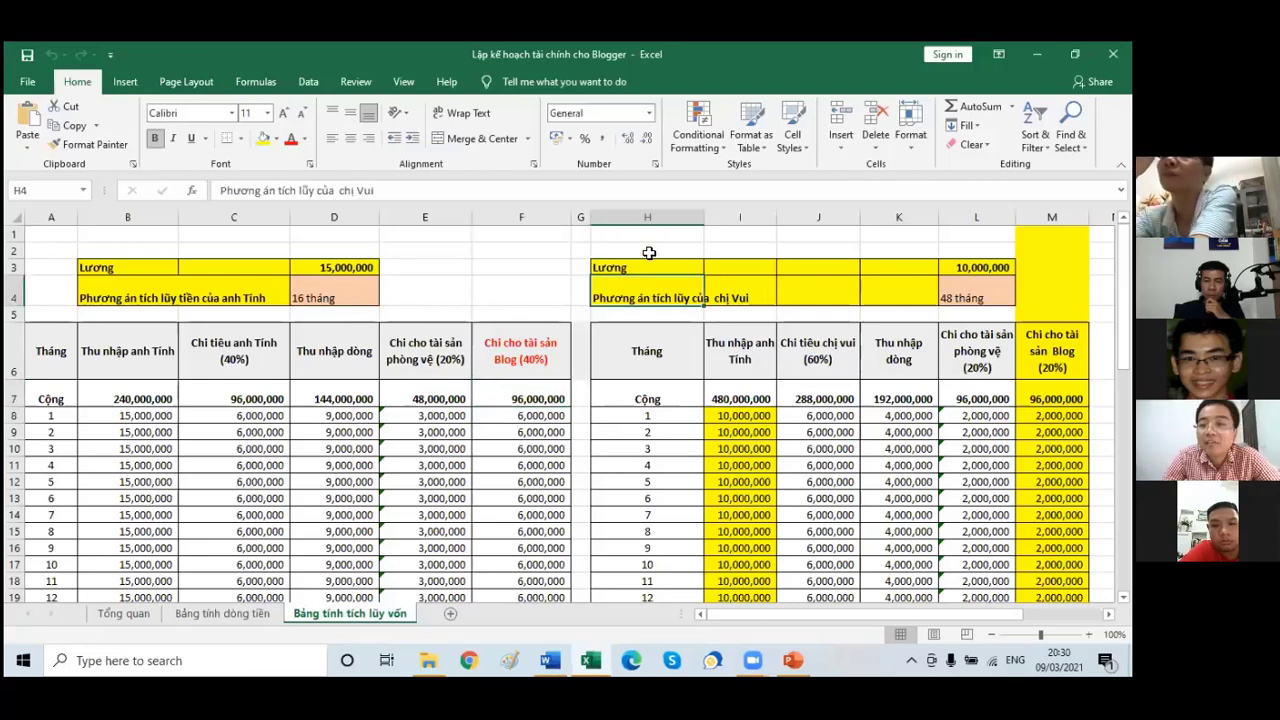
pyautogui.click(964, 265)
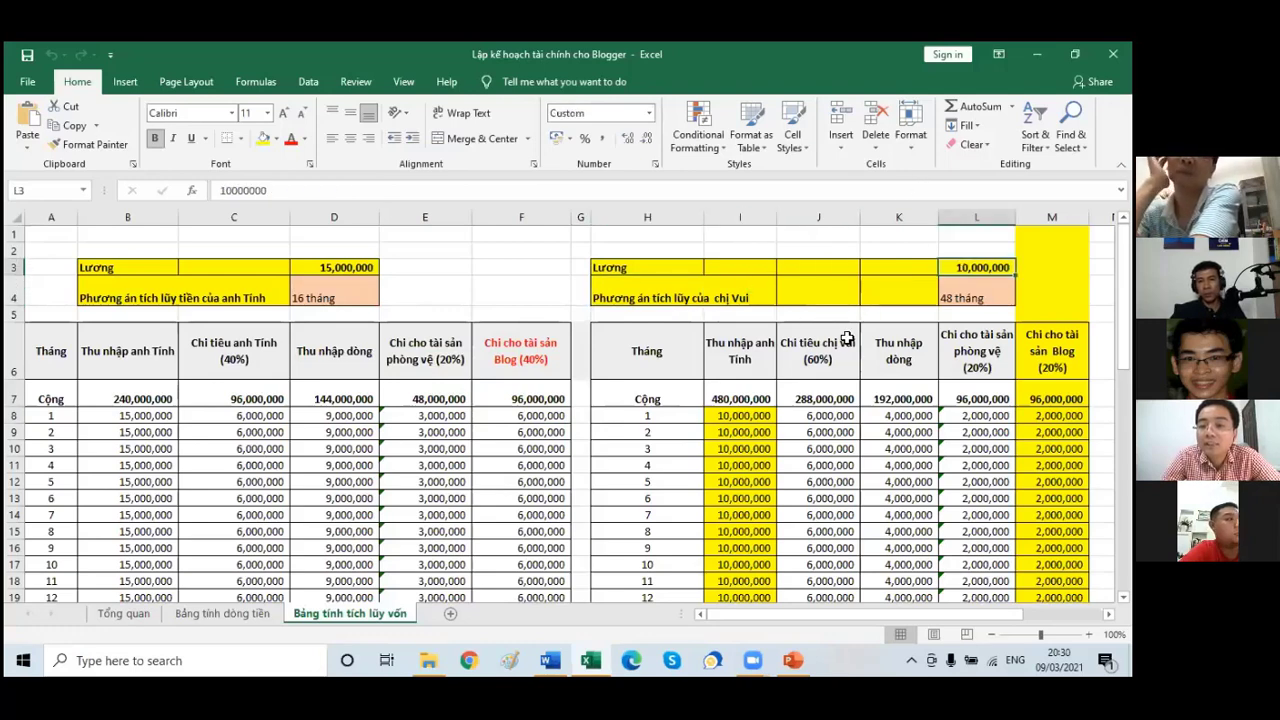
pyautogui.click(845, 373)
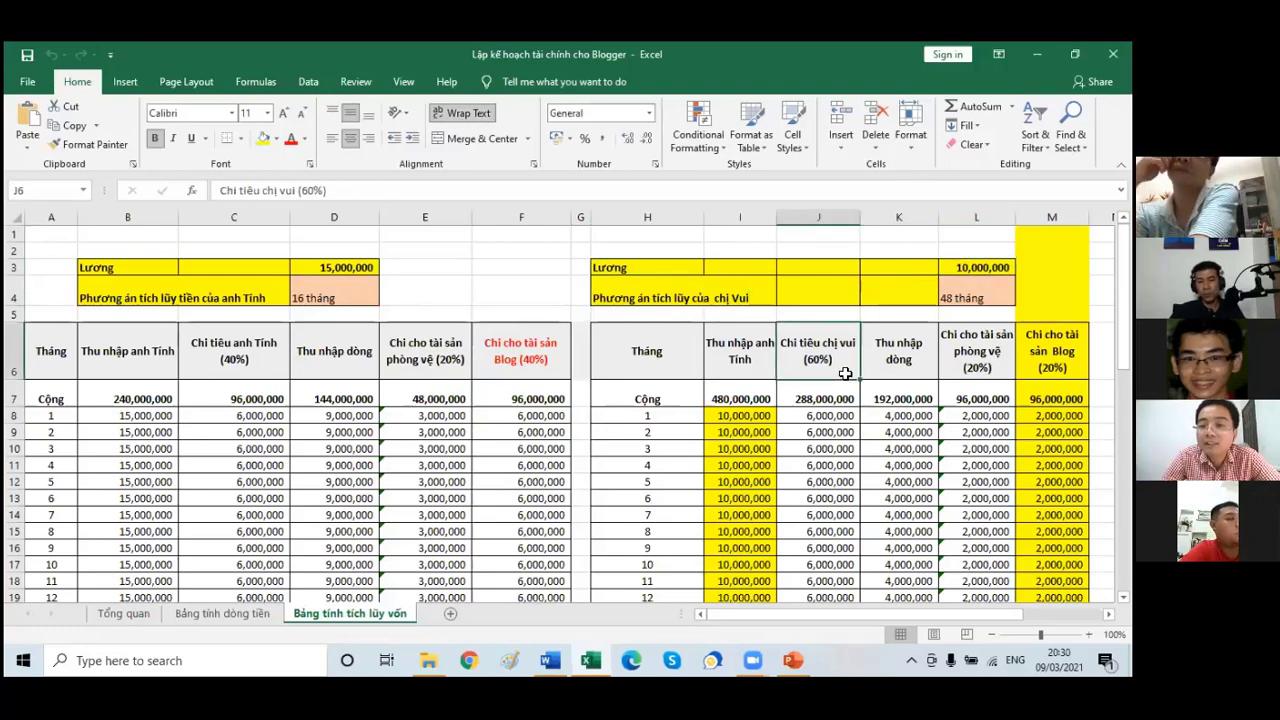
# Correct the Thu nhập header in I6 so it names the second plan's owner instead of the first plan's
pyautogui.click(756, 362)
pyautogui.doubleClick(756, 362)
pyautogui.press('BackSpace')
pyautogui.press('BackSpace')
pyautogui.press('BackSpace')
pyautogui.press('BackSpace')
pyautogui.press('BackSpace')
pyautogui.press('BackSpace')
pyautogui.press('BackSpace')
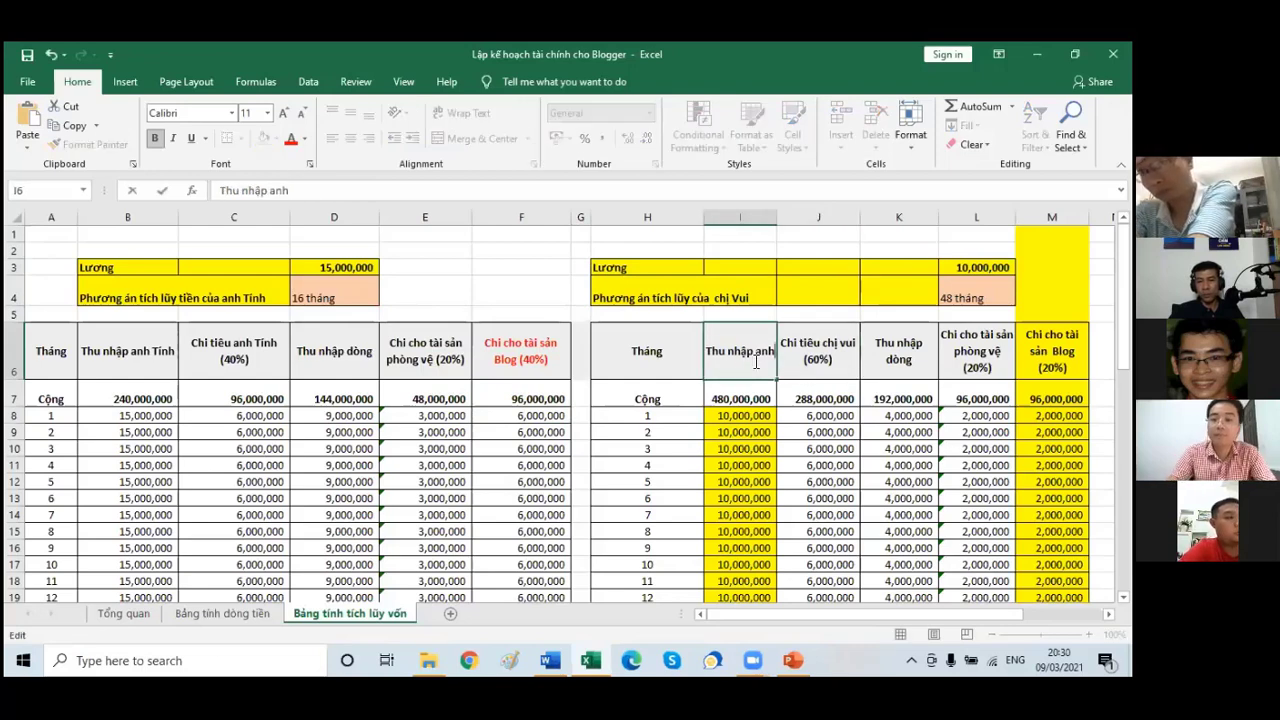
pyautogui.press('BackSpace')
pyautogui.write('chị vui')
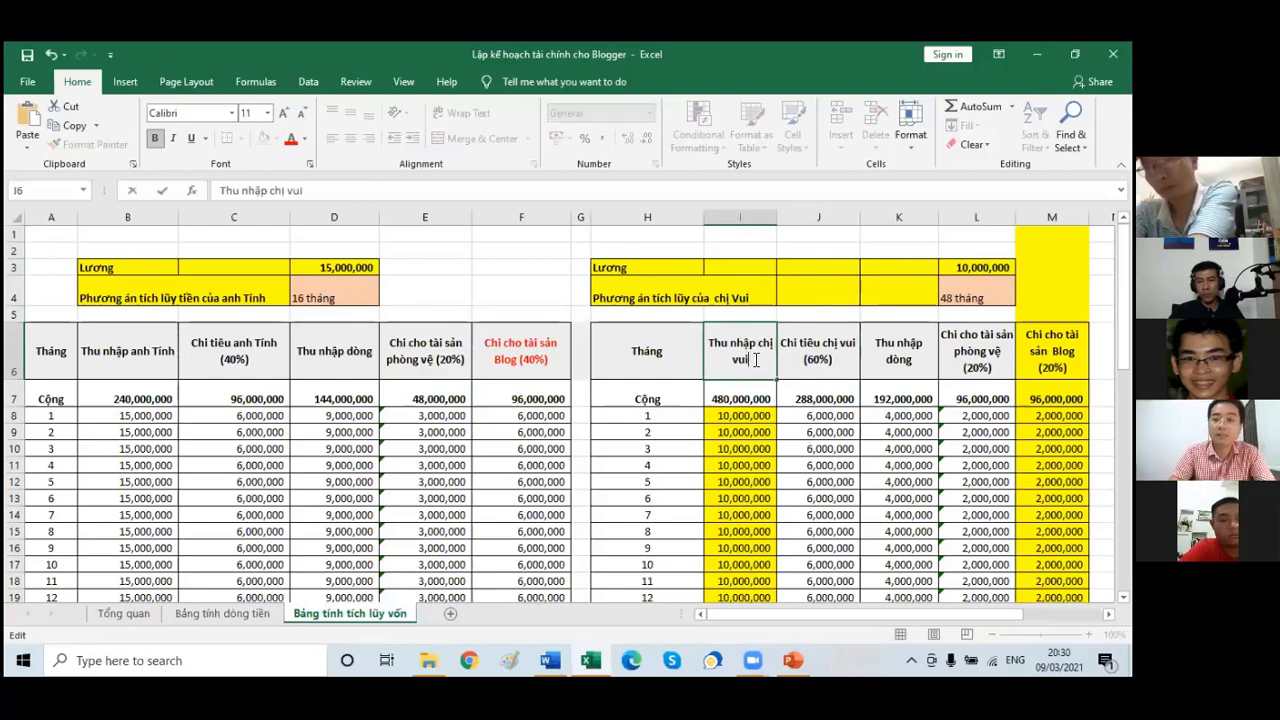
pyautogui.press('Return')
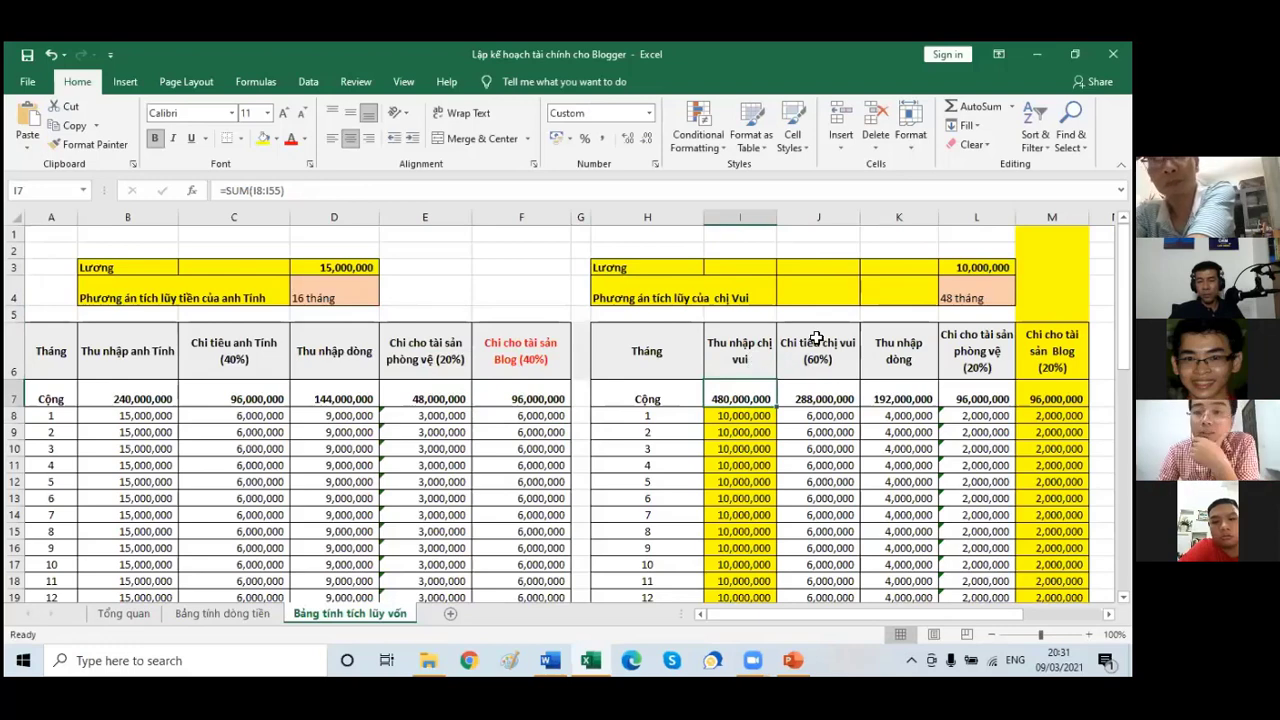
# Review the second plan's spending, Thu nhập dòng and Chi cho tài sản phòng vệ columns (J to L), including the formulas in K8 and L7
pyautogui.click(820, 217)
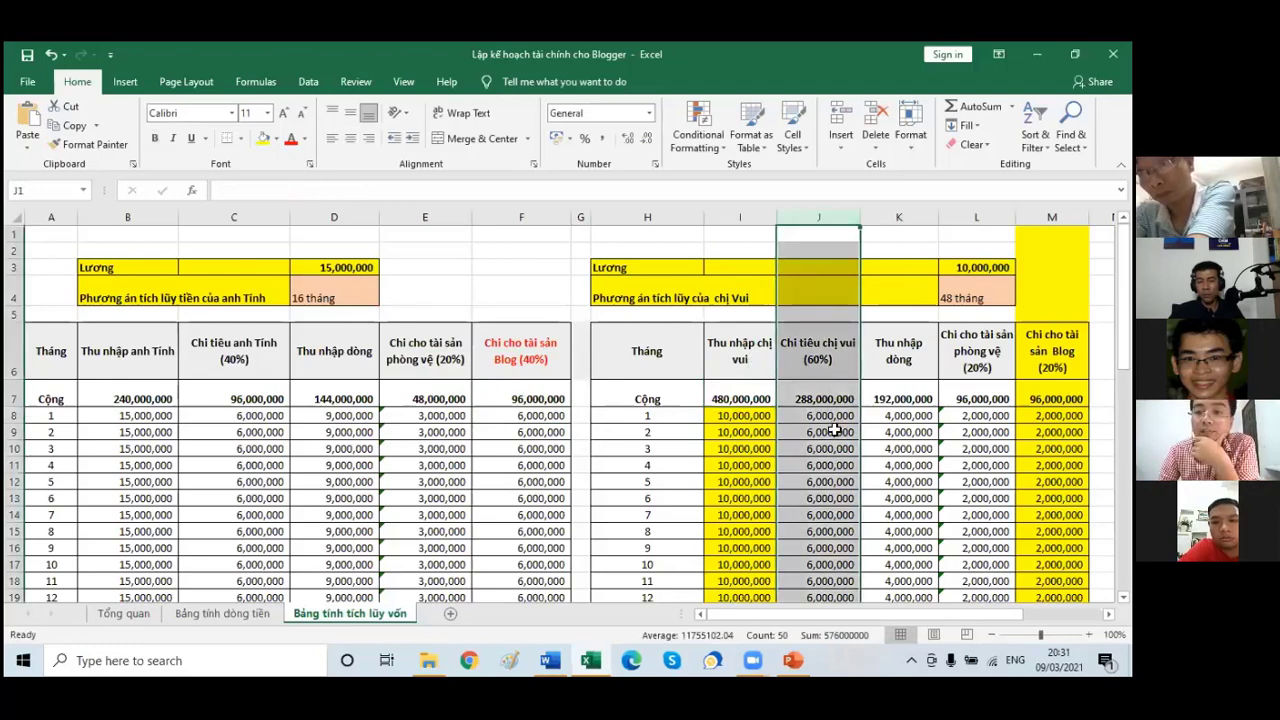
pyautogui.click(901, 215)
pyautogui.click(910, 416)
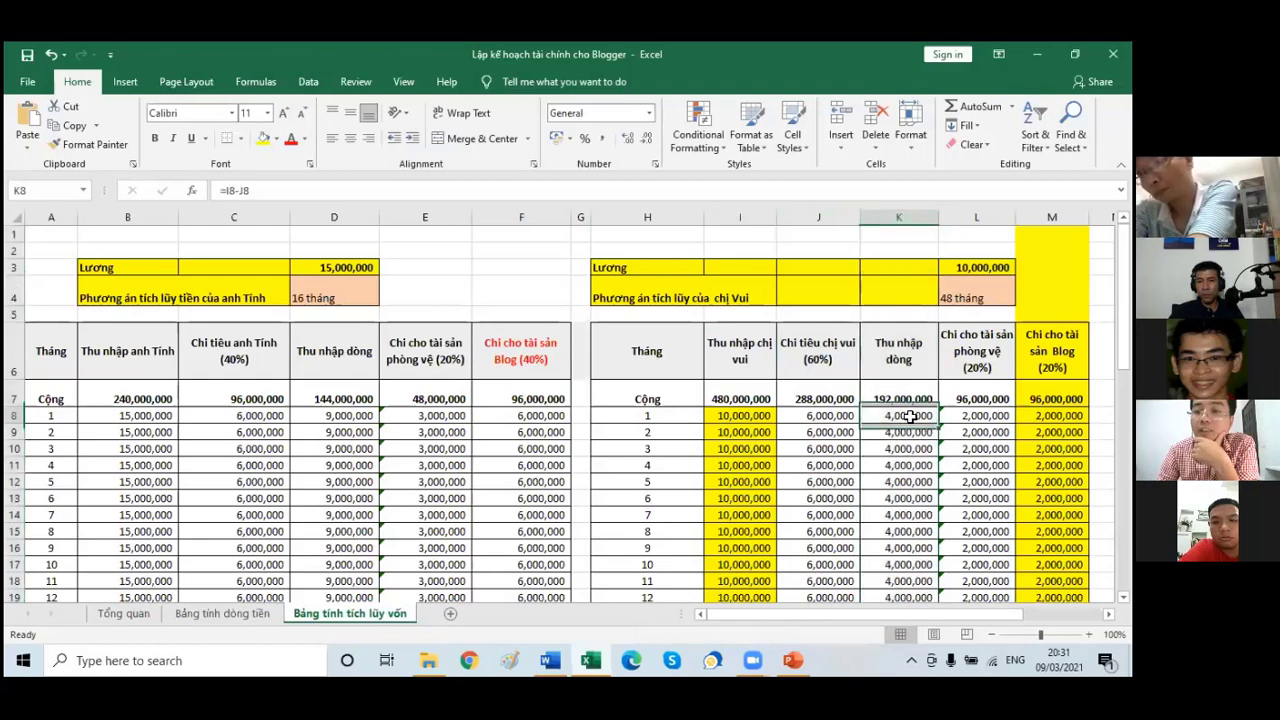
pyautogui.click(976, 403)
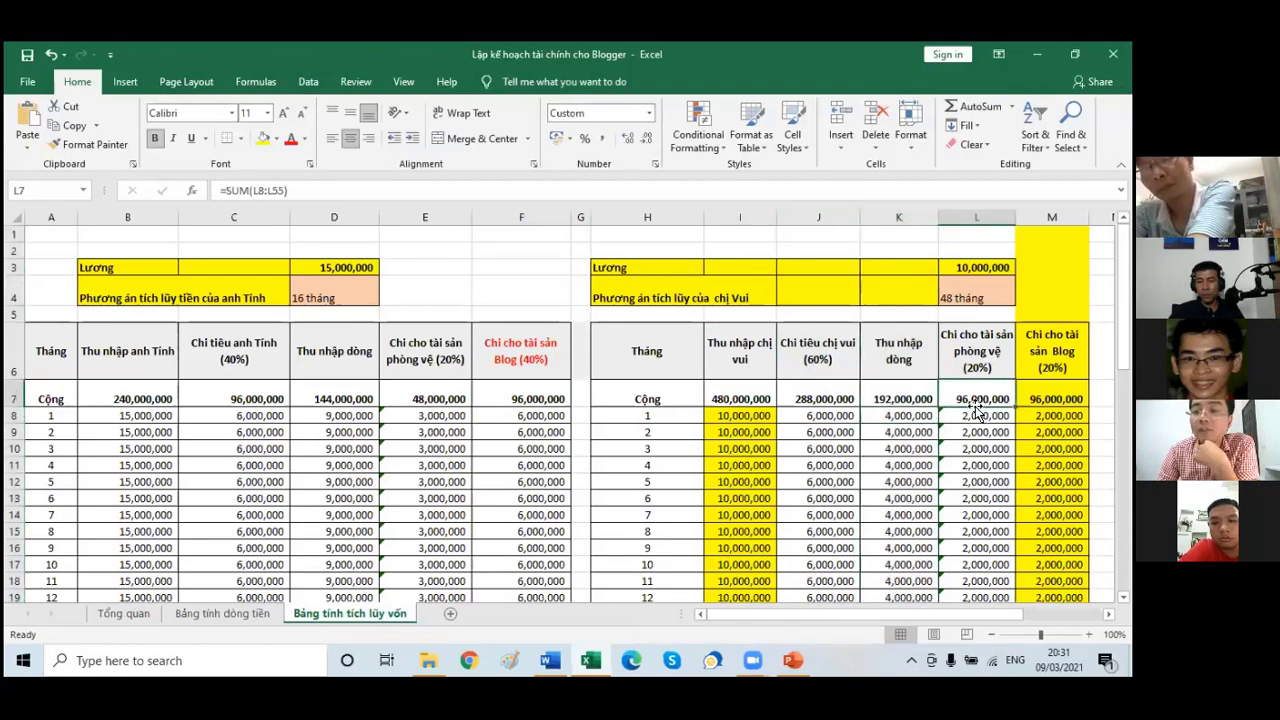
pyautogui.click(976, 217)
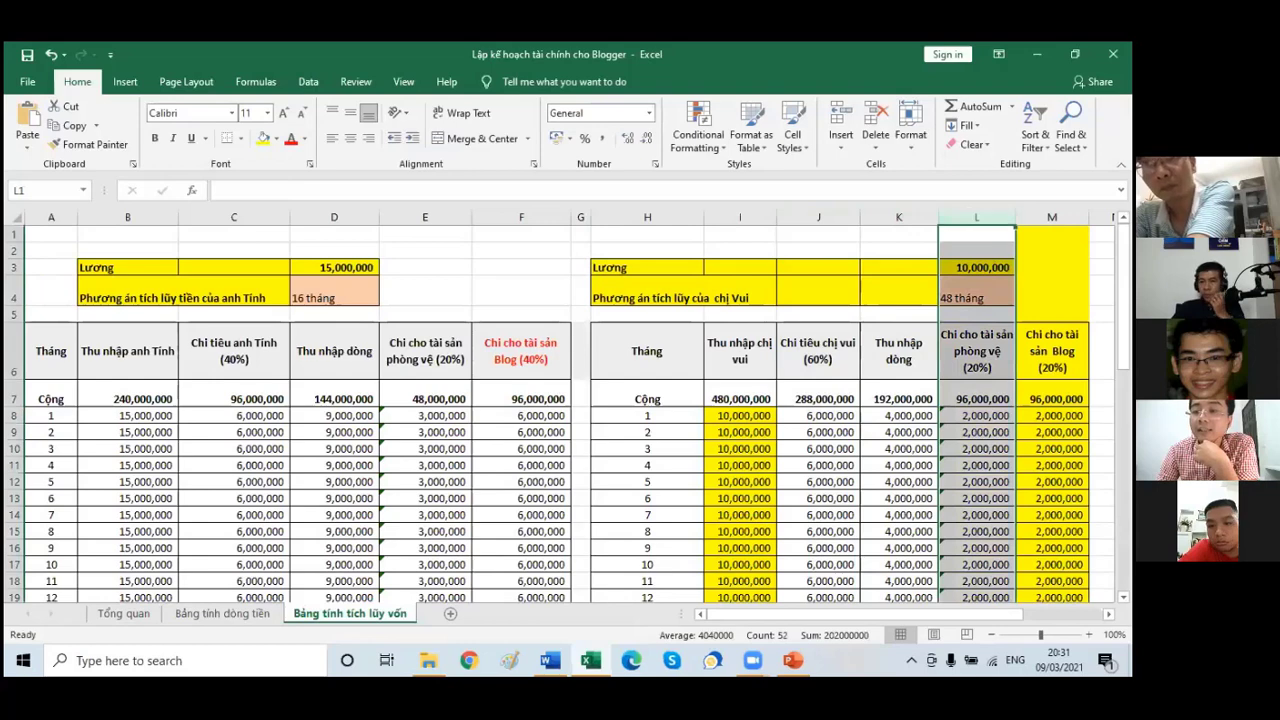
# Examine the second plan's monthly Blog allocation formula in M8 against its accumulation period in L4
pyautogui.click(1052, 432)
pyautogui.click(1052, 415)
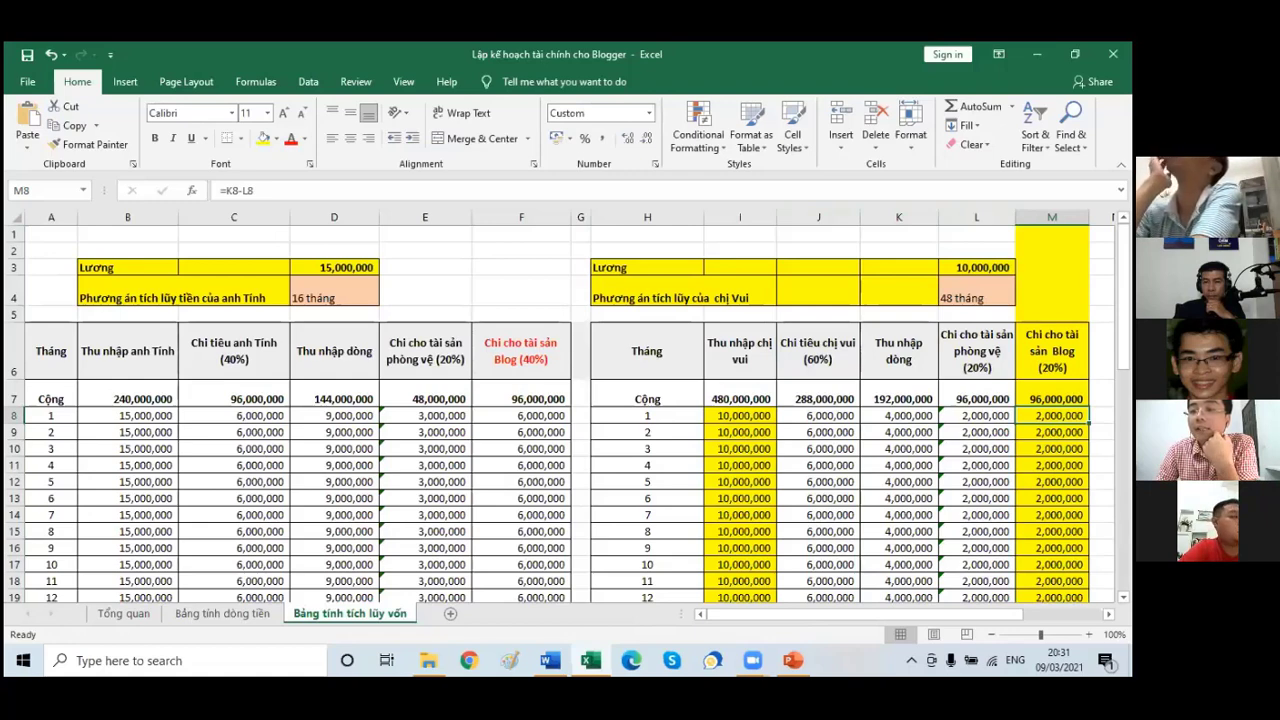
pyautogui.click(972, 292)
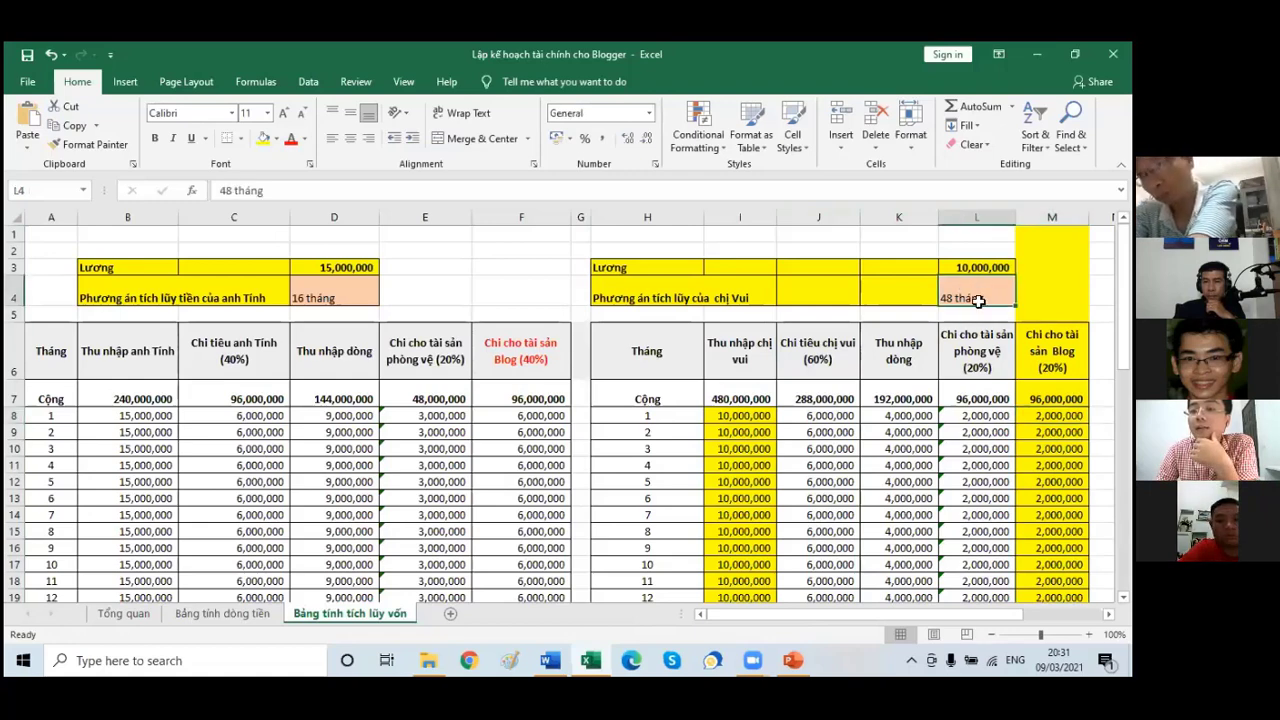
pyautogui.click(1052, 415)
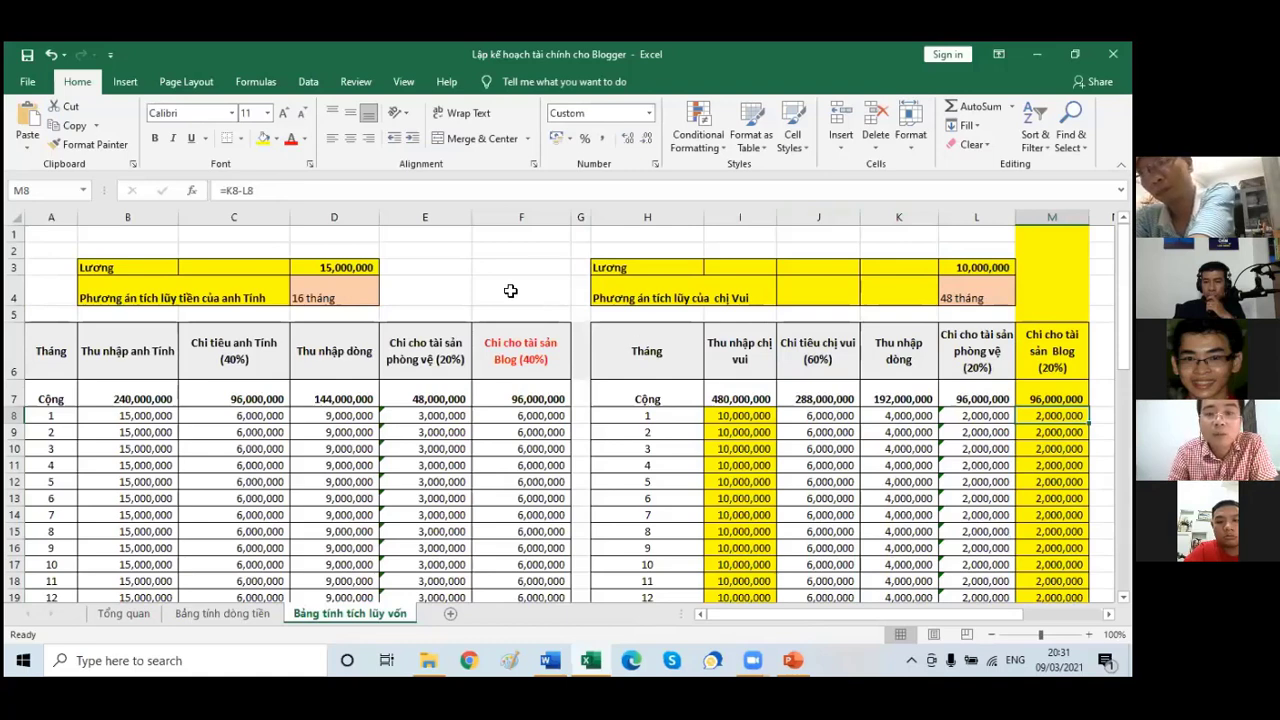
# Compare the Lương values of both plans in D3 and L3, along with the first plan's Blog allocation share in F6
pyautogui.click(508, 345)
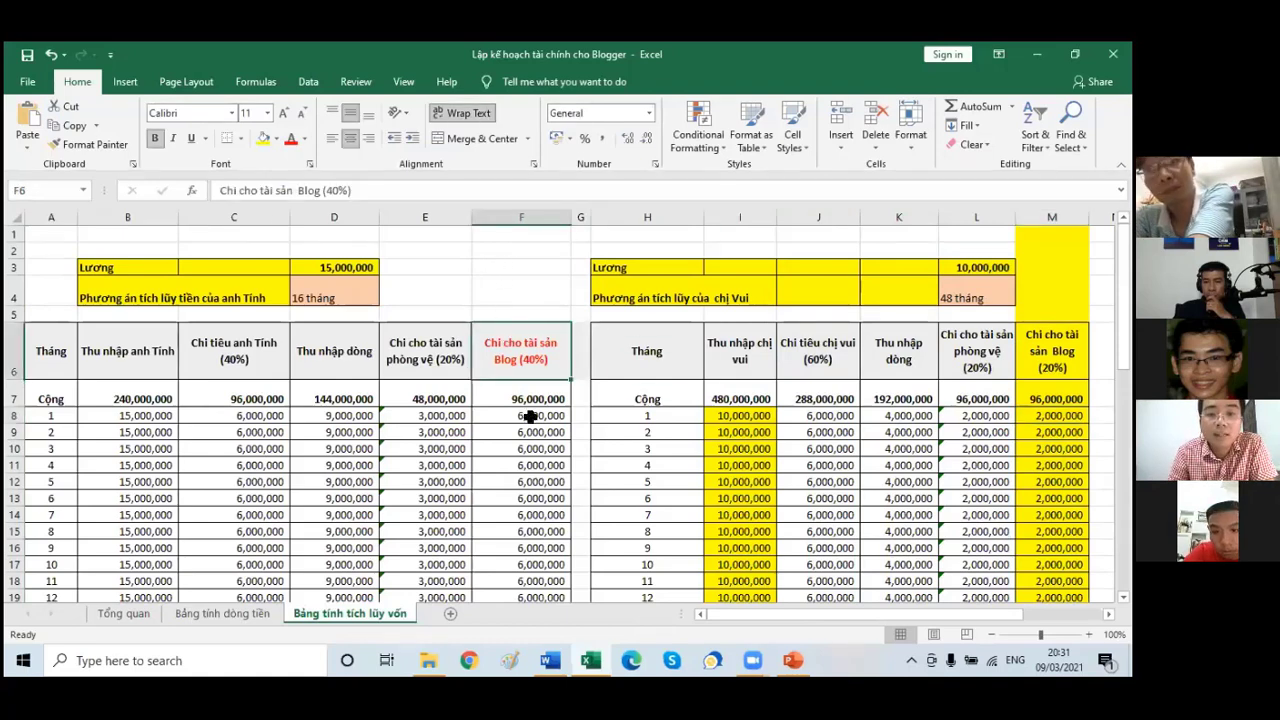
pyautogui.click(366, 265)
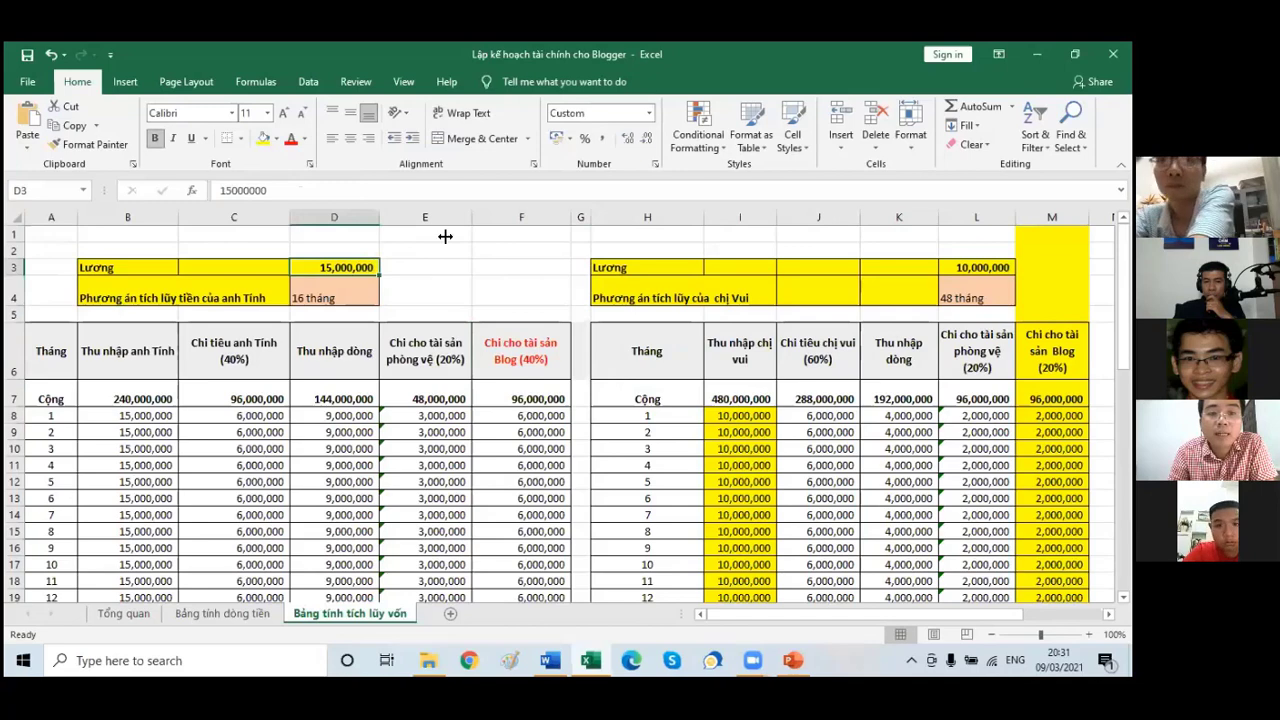
pyautogui.click(428, 233)
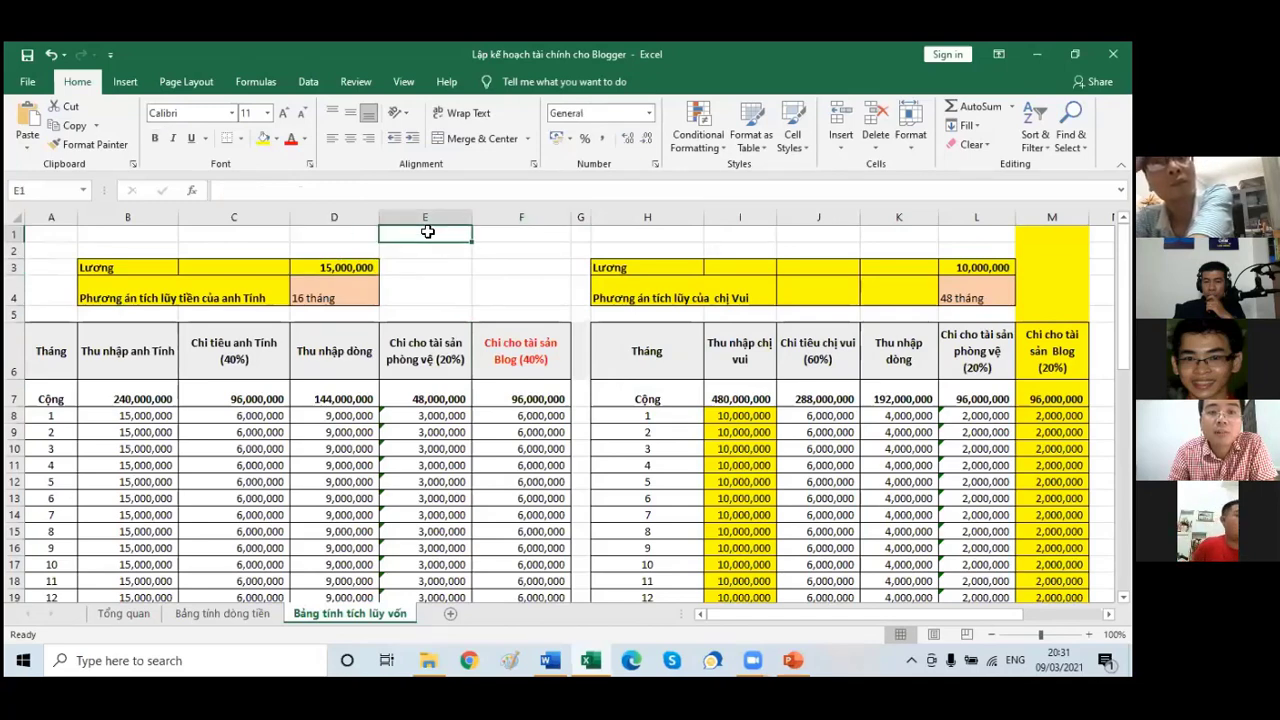
pyautogui.click(357, 265)
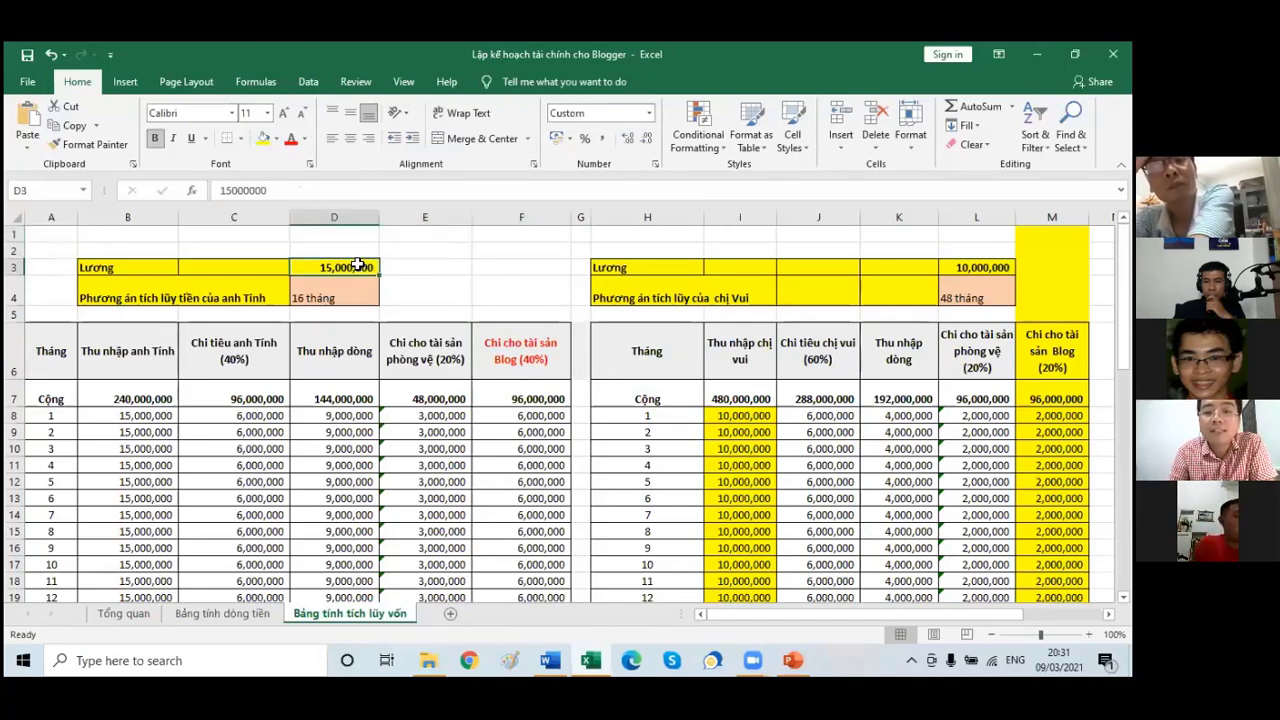
pyautogui.click(524, 346)
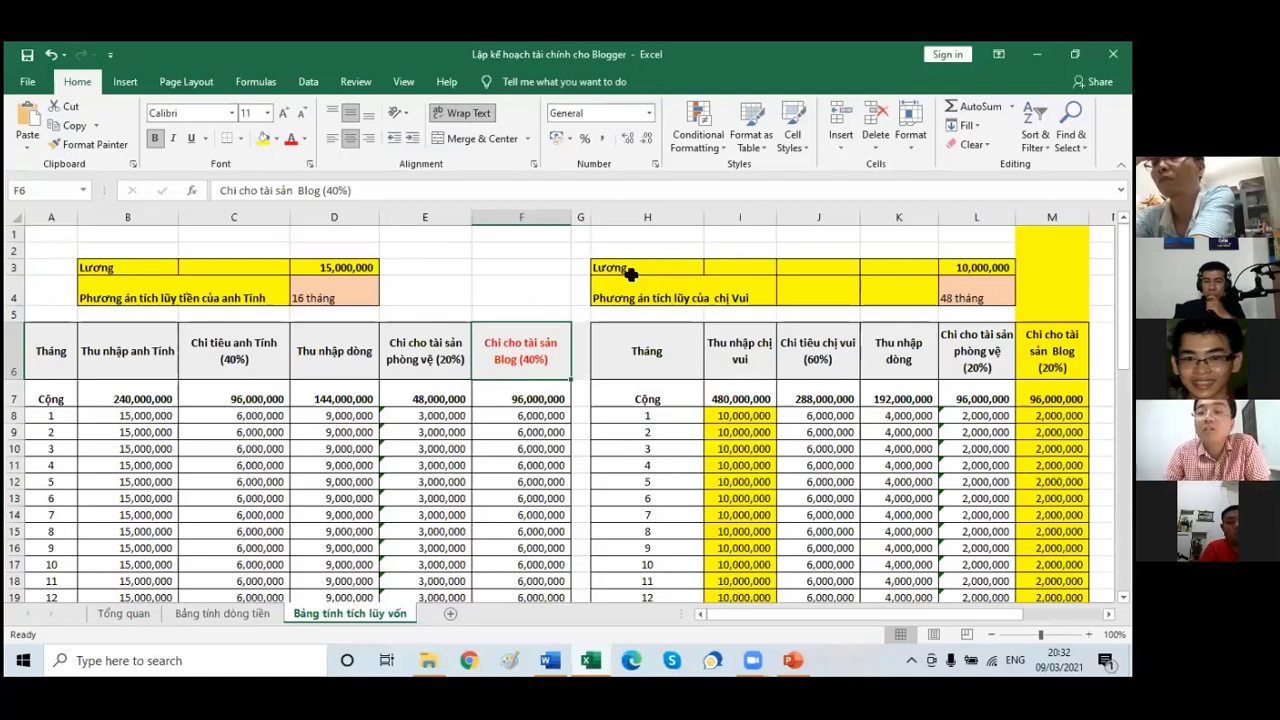
pyautogui.click(994, 268)
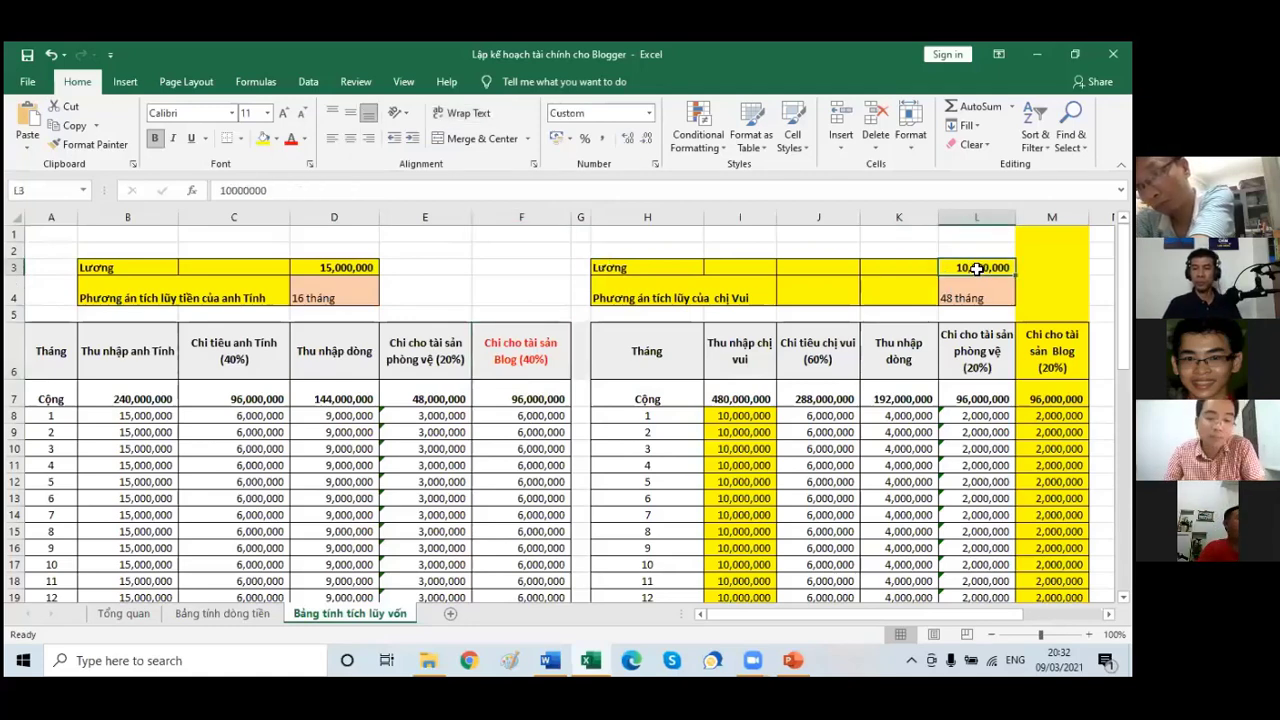
# Set the second plan's Lương in L3 to 20,000,000
pyautogui.write('20,000,')
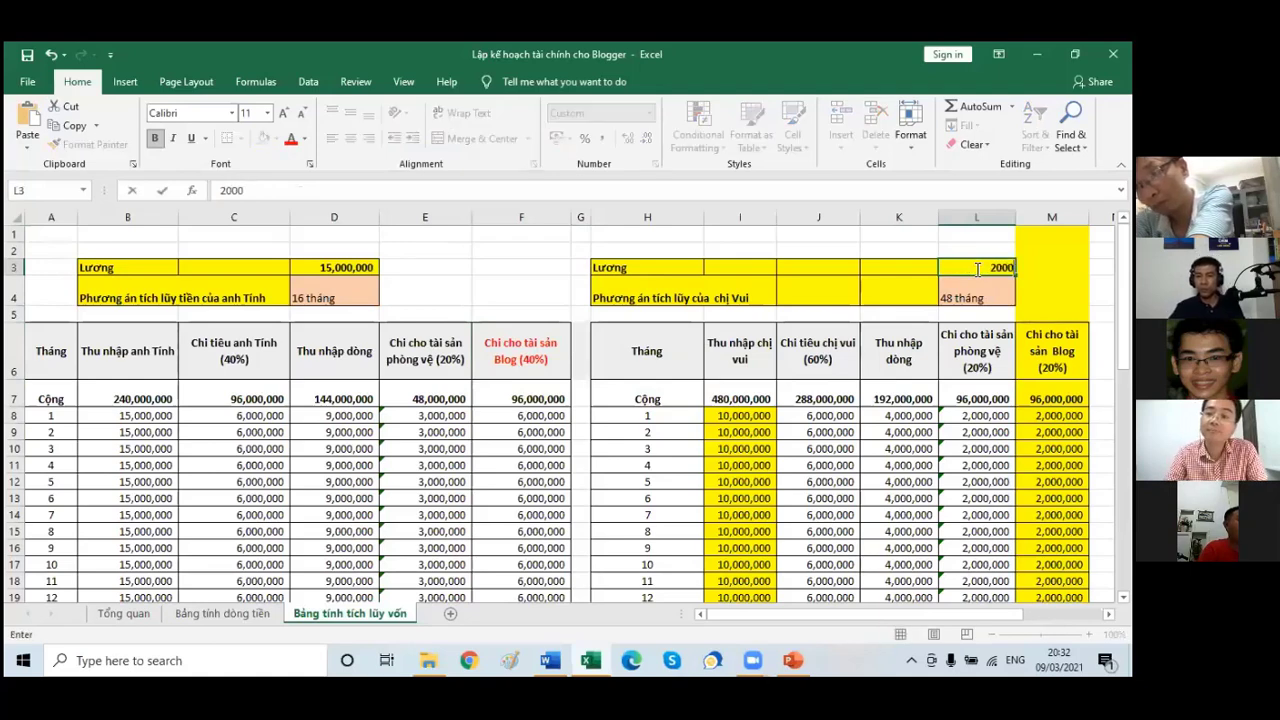
pyautogui.write('0000')
pyautogui.press('Return')
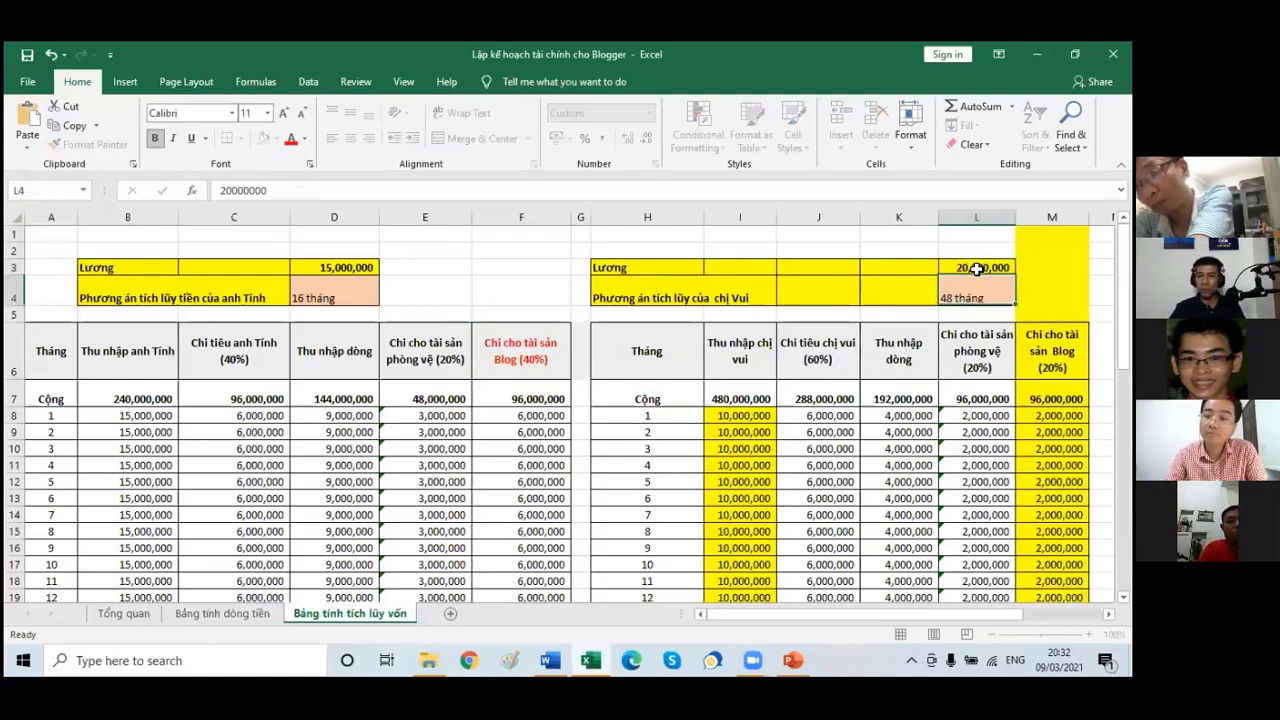
# Set the second plan's month 1 income in I8 to 20,000,000 and fill it down through all the months
pyautogui.click(740, 415)
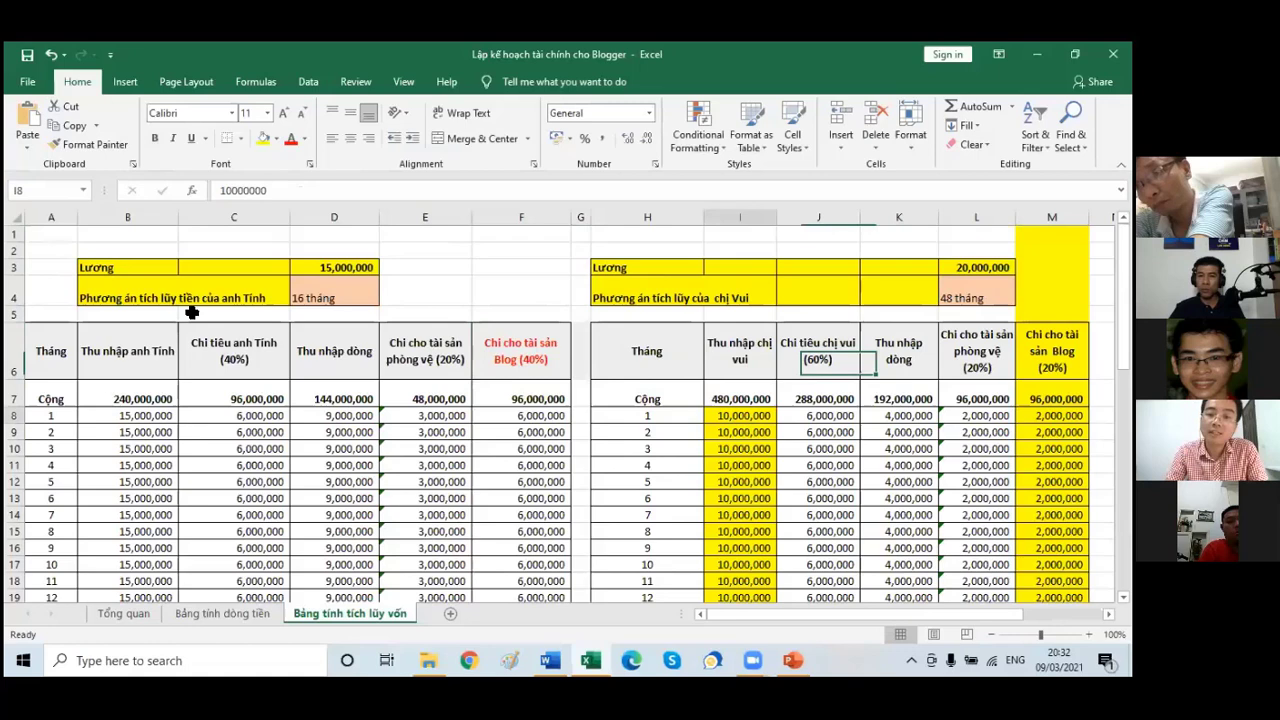
pyautogui.click(225, 190)
pyautogui.press('BackSpace')
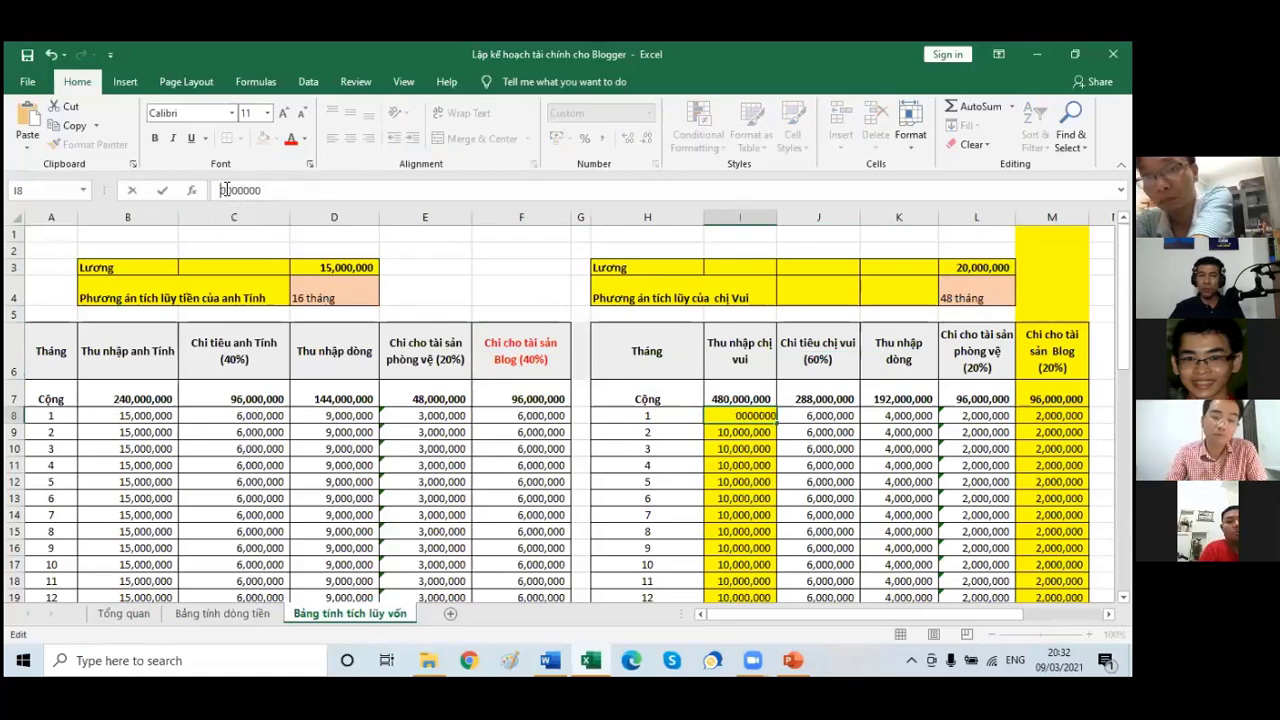
pyautogui.write('2')
pyautogui.press('Return')
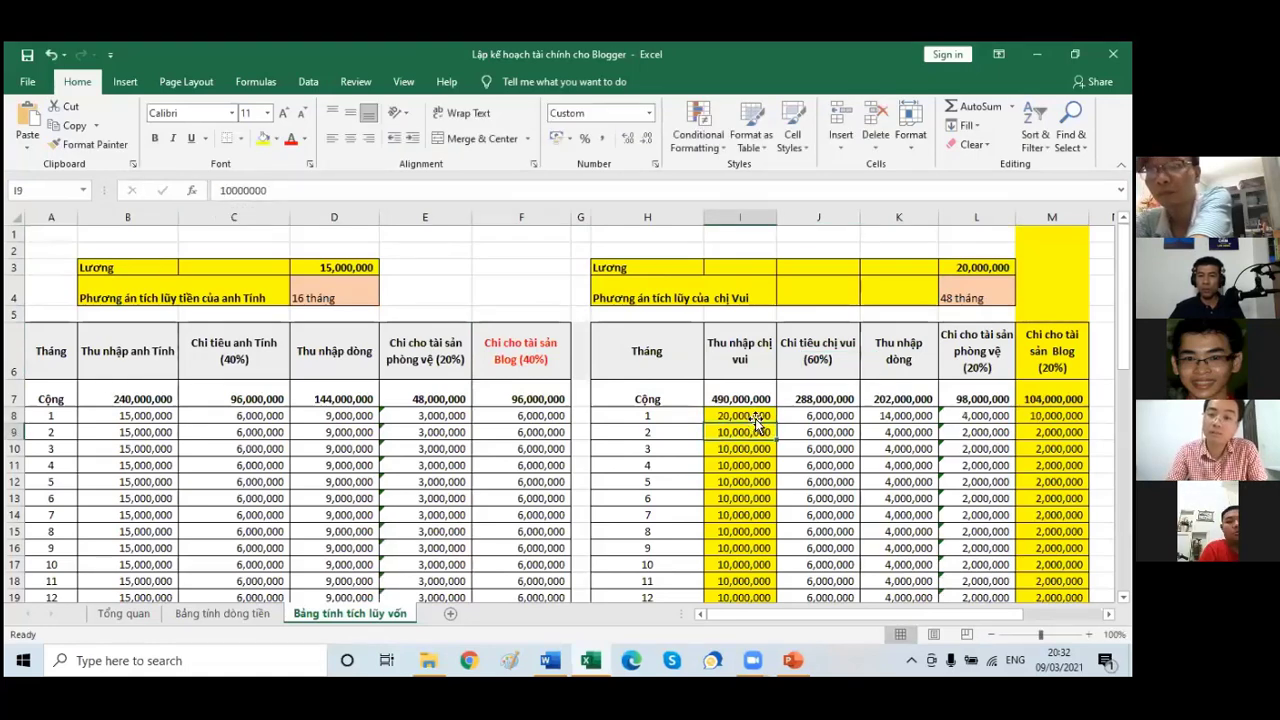
pyautogui.click(758, 418)
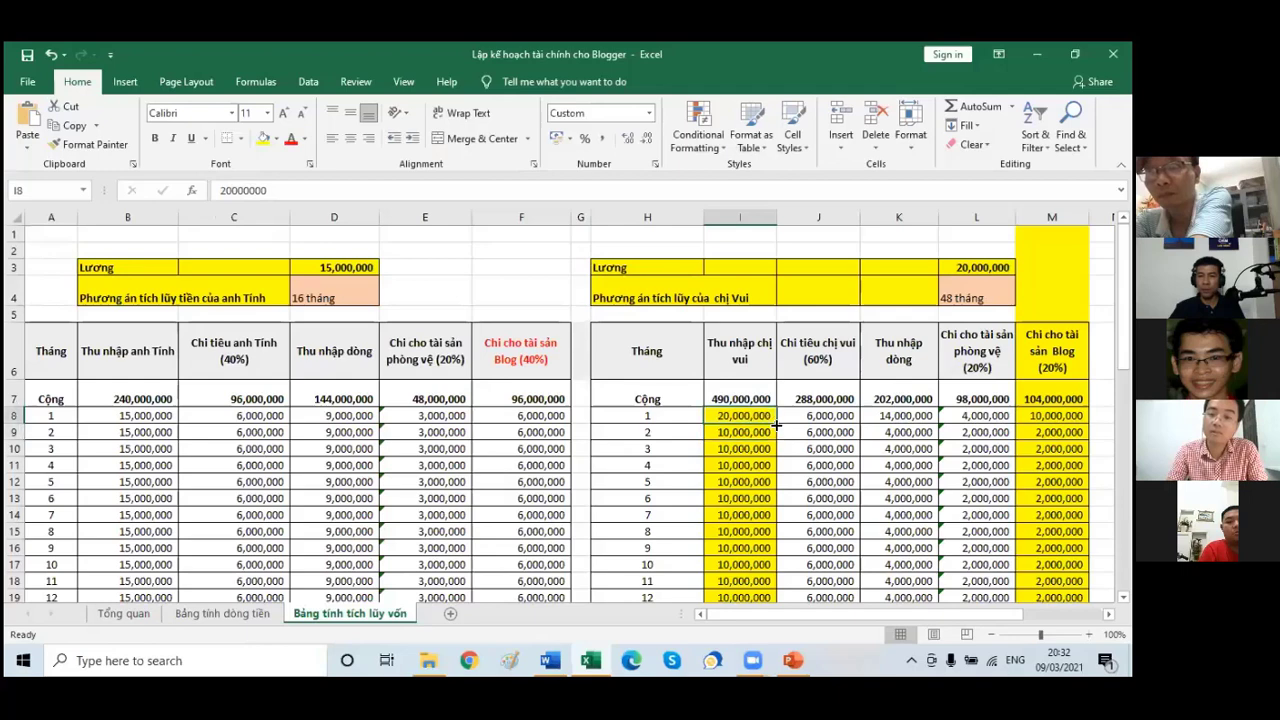
pyautogui.doubleClick(776, 424)
# Check the second plan's monthly Blog allocation formula in M8 and set its accumulation period in L4 to 10 tháng
pyautogui.click(1051, 415)
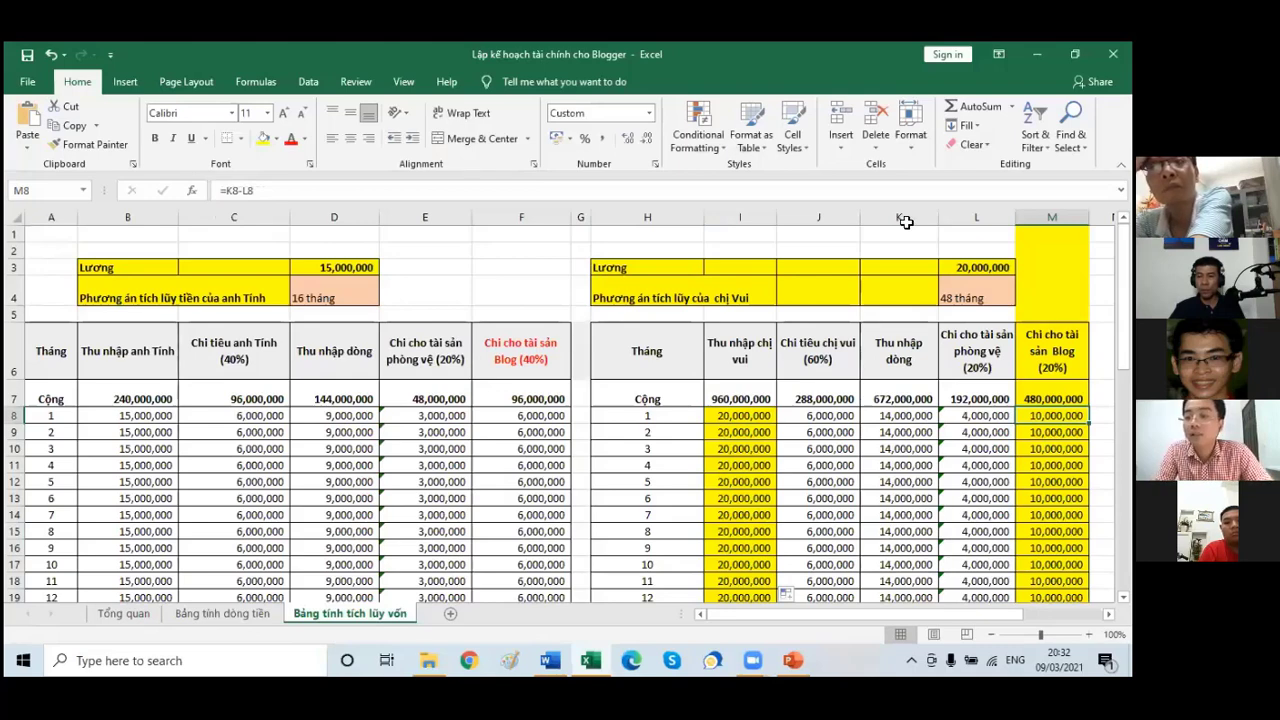
pyautogui.click(951, 299)
pyautogui.doubleClick(946, 298)
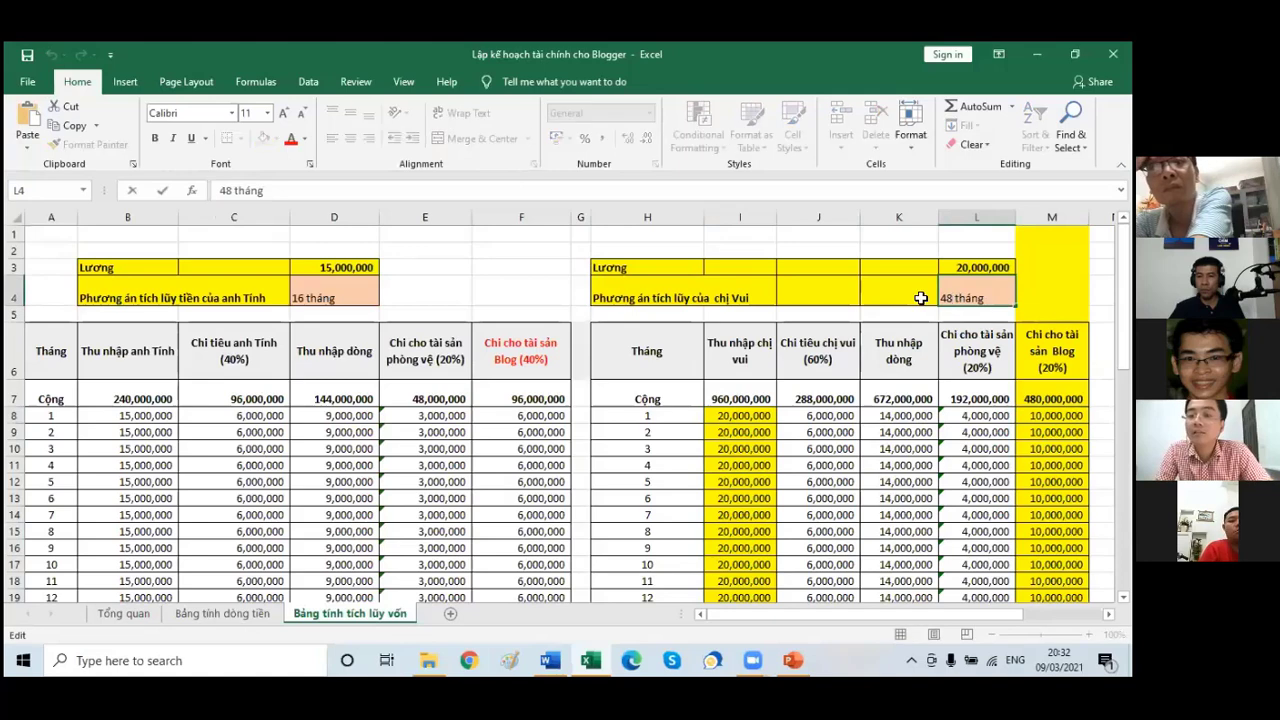
pyautogui.press('BackSpace')
pyautogui.press('BackSpace')
pyautogui.write('10')
pyautogui.press('Return')
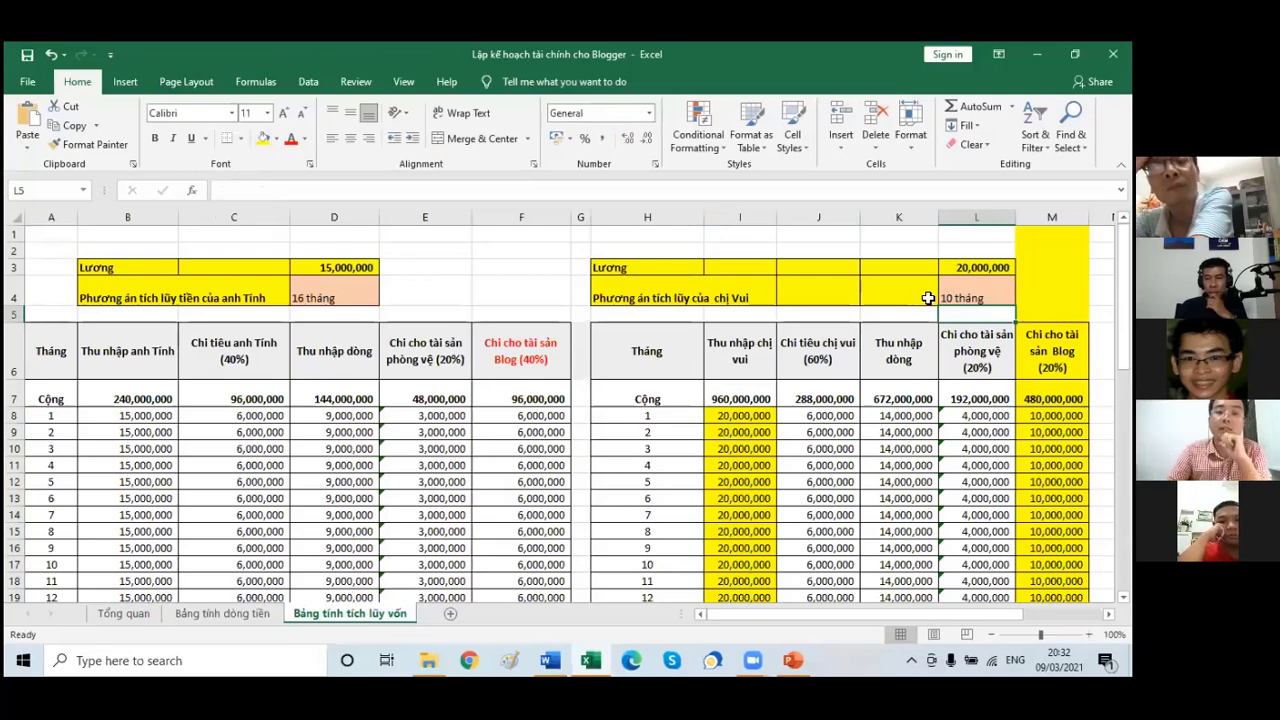
# Colour the text of the first plan's Chi tiêu (40%) column C red, matching the Blog allocation header in F6
pyautogui.click(243, 217)
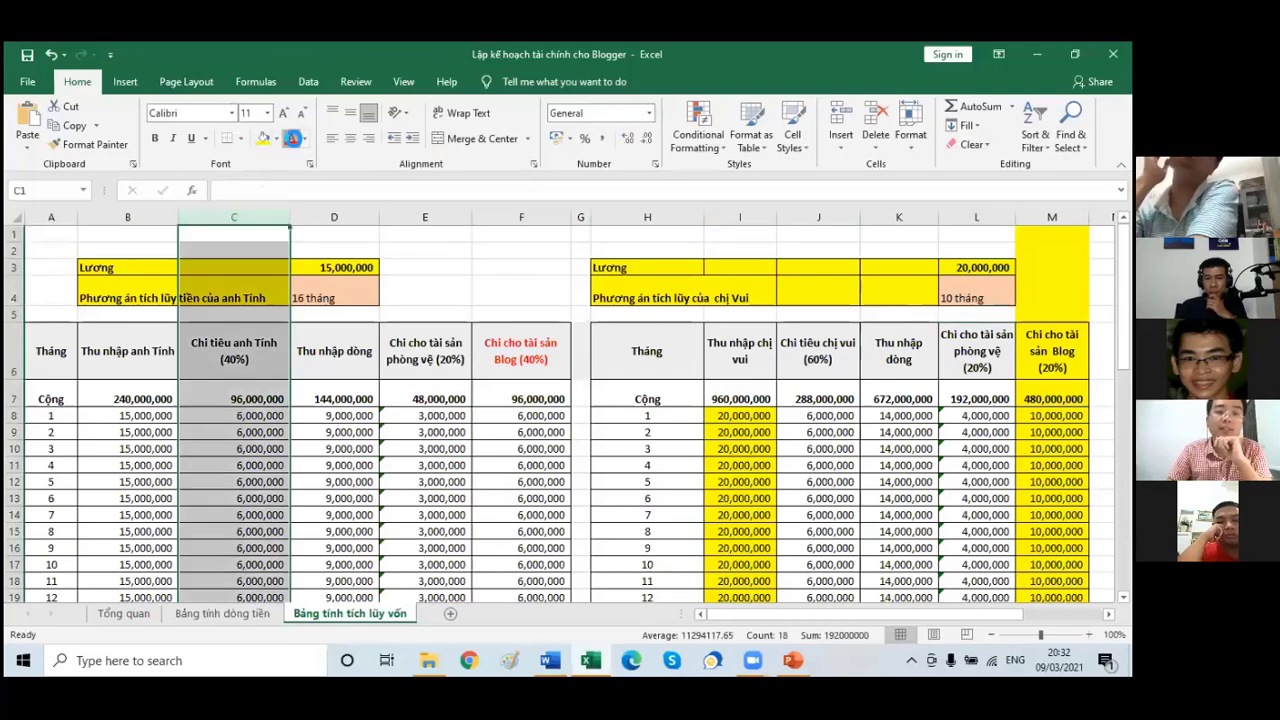
pyautogui.click(291, 138)
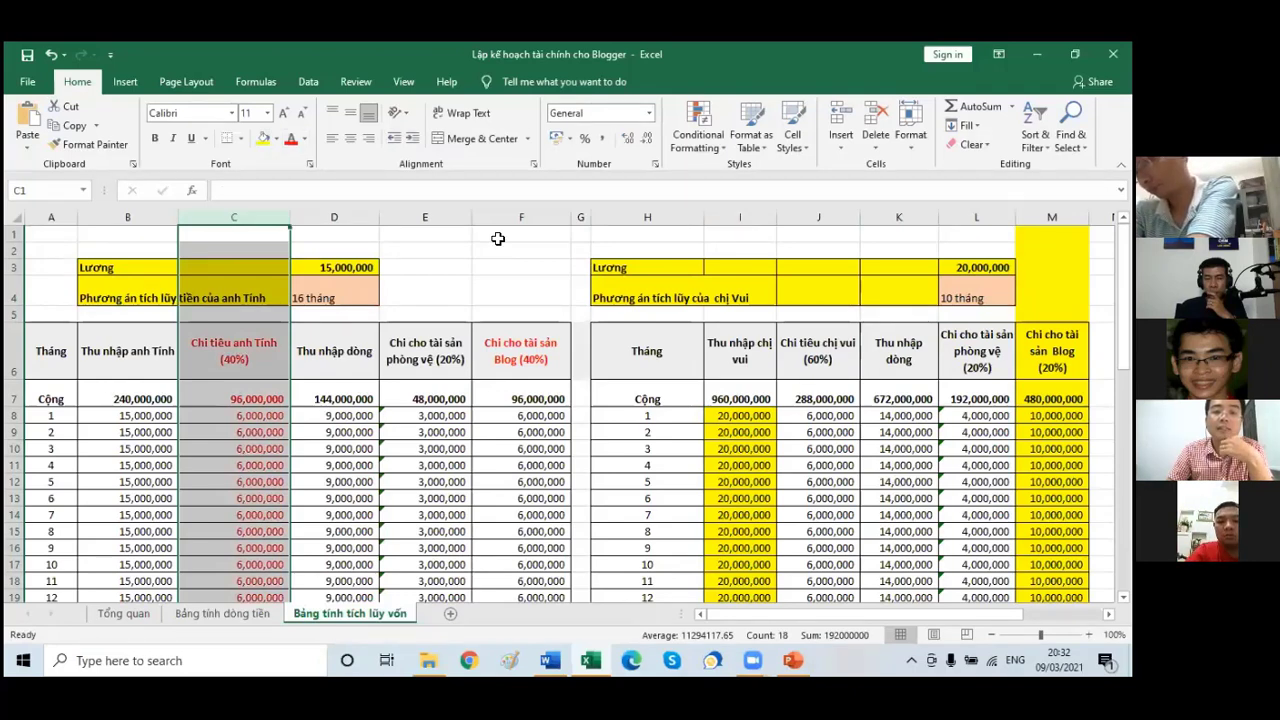
pyautogui.click(514, 351)
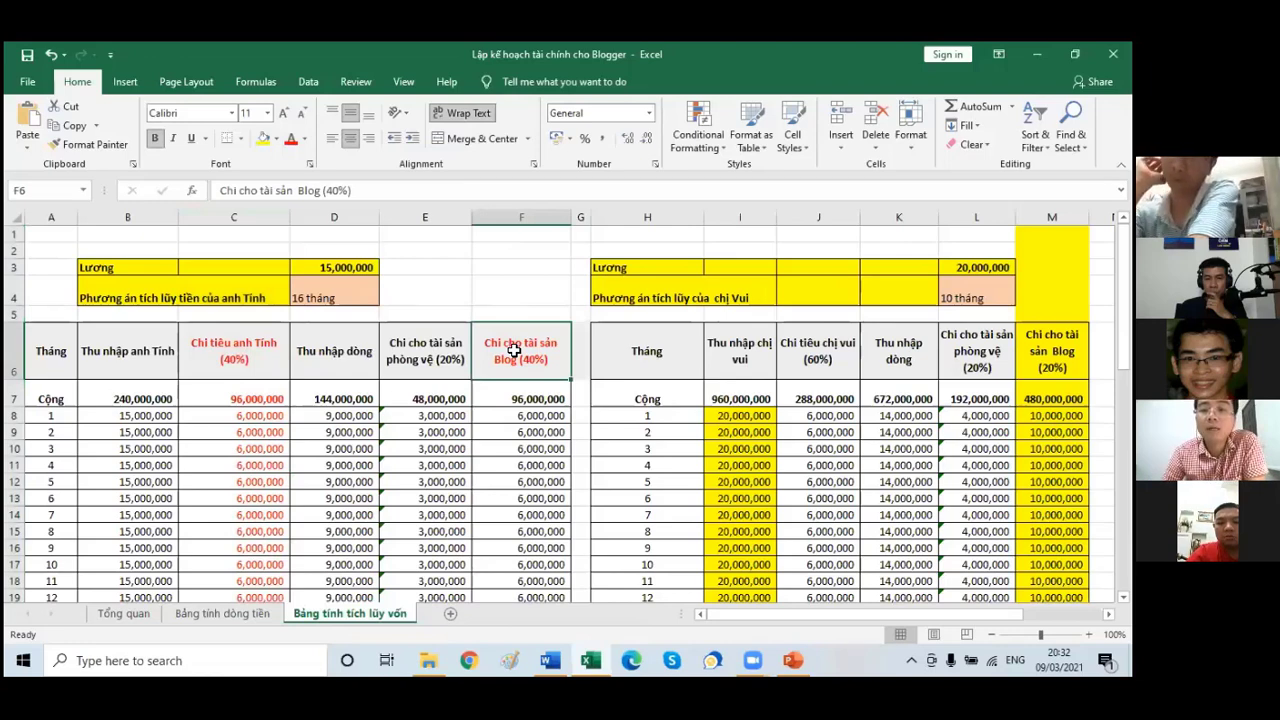
# Review the first plan's Chi cho tài sản Blog column F, including the month 2 formula in F9
pyautogui.click(796, 664)
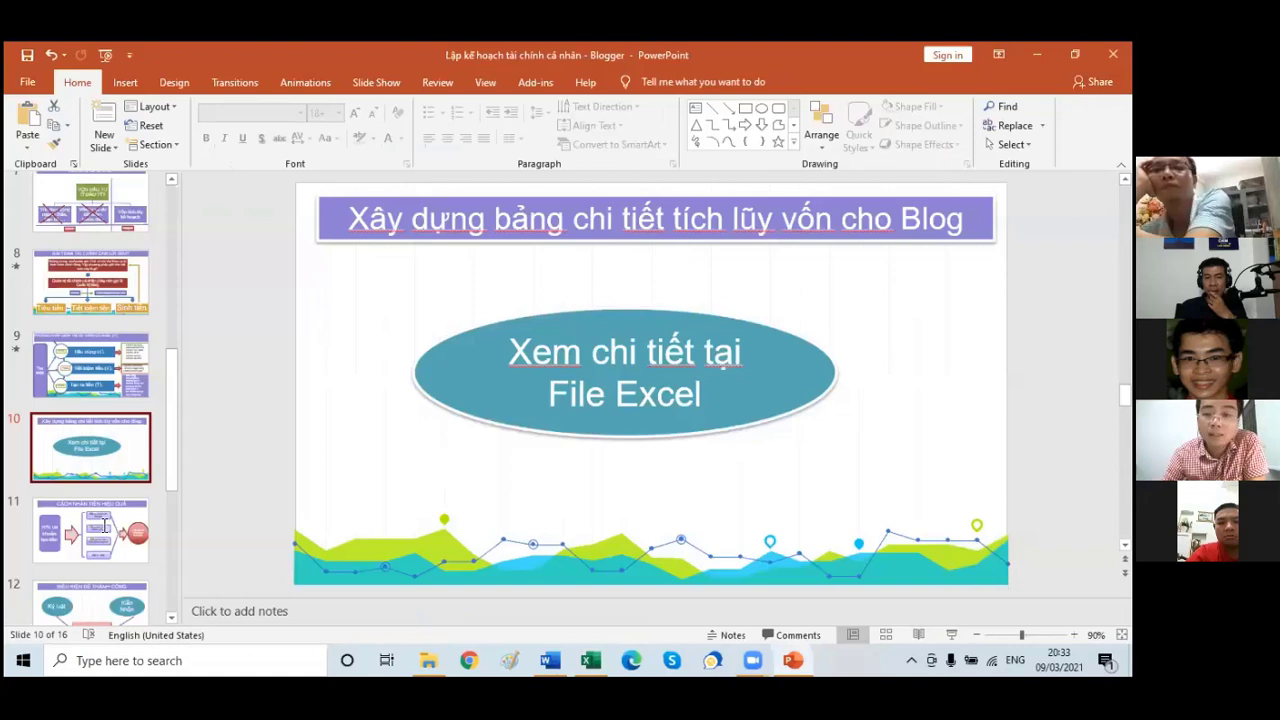
pyautogui.click(803, 674)
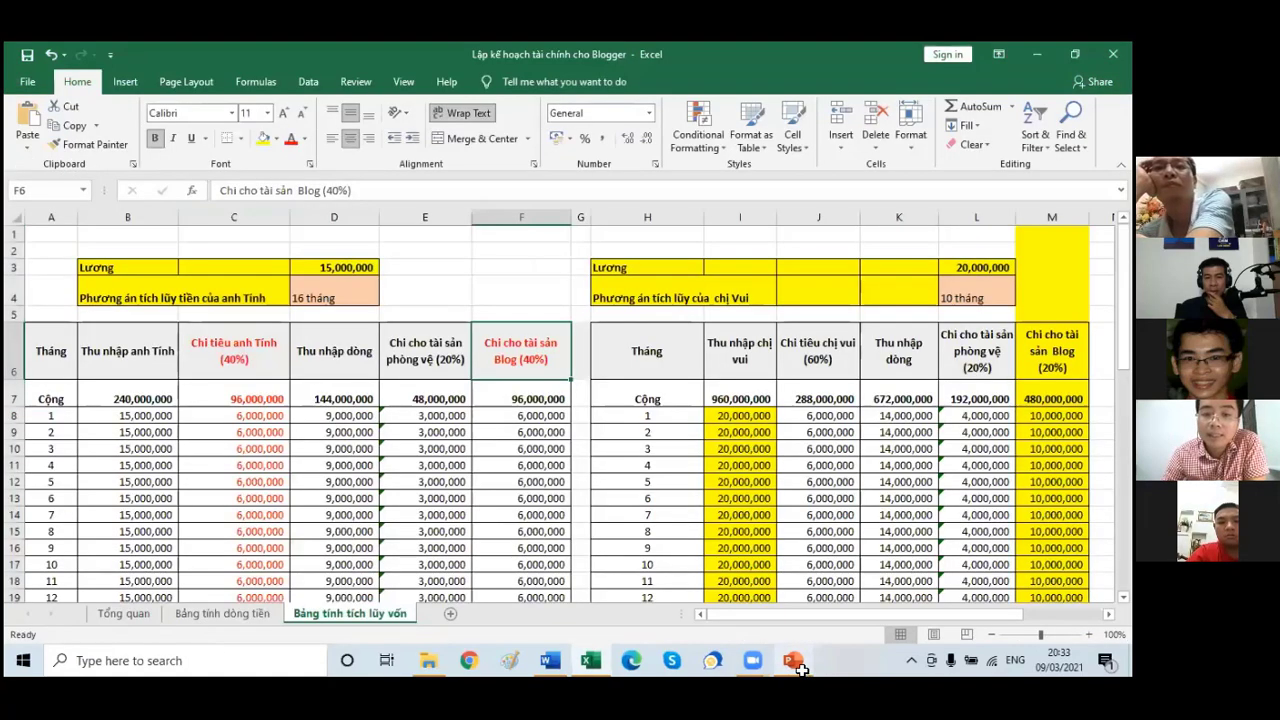
pyautogui.click(540, 216)
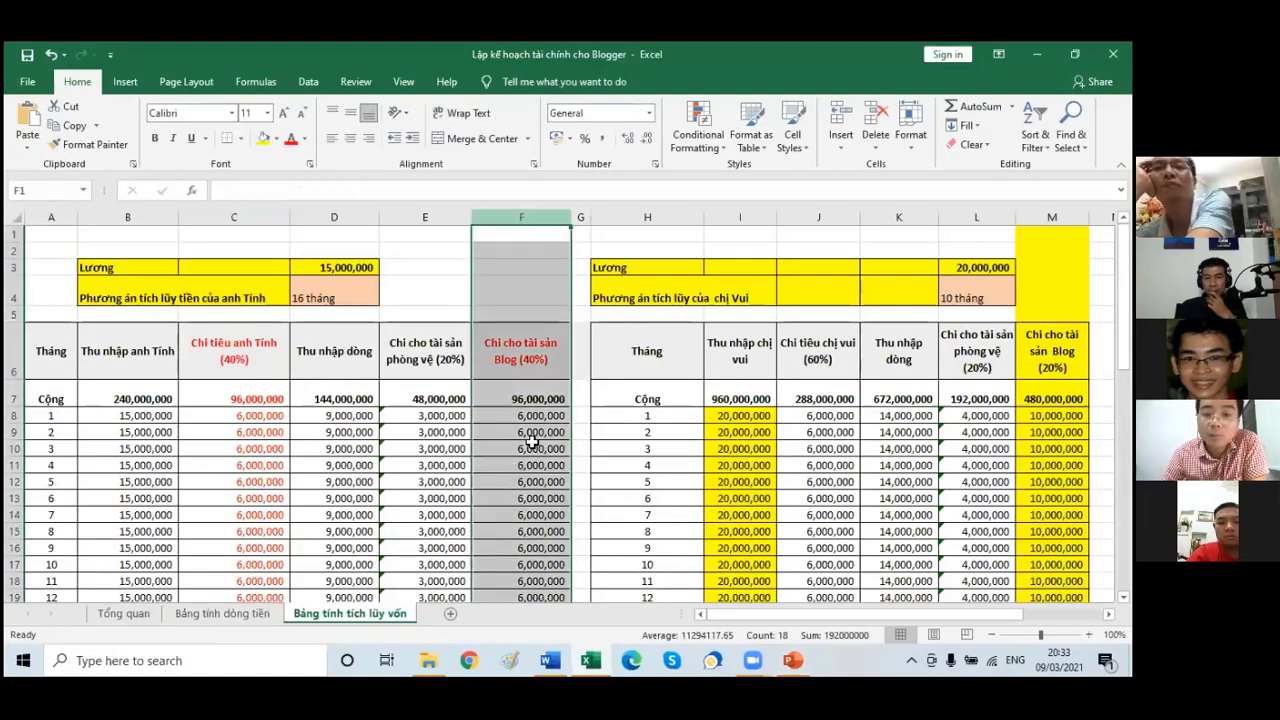
pyautogui.click(524, 427)
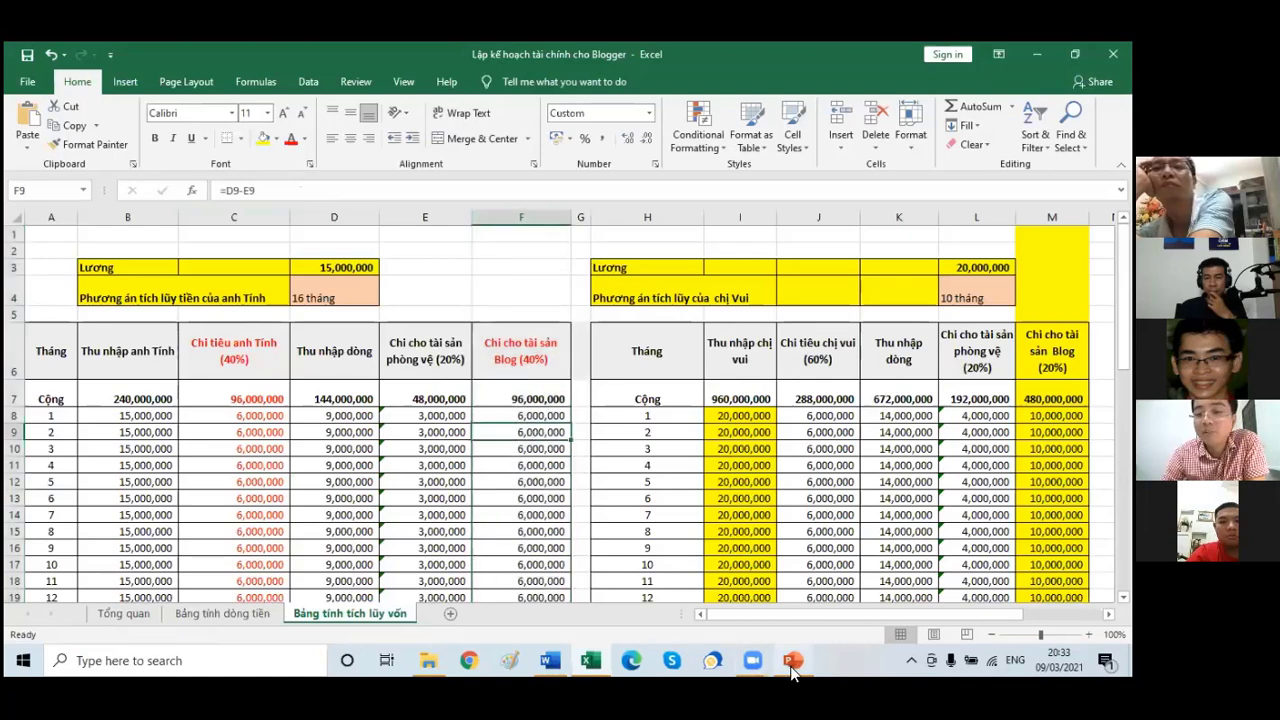
# Switch to the PowerPoint presentation and show slide 11, CÁCH NHÂN TIỀN HIỆU QUẢ, rechecking the second plan's defensive-asset formula in L11 of the Excel workbook
pyautogui.moveTo(793, 673)
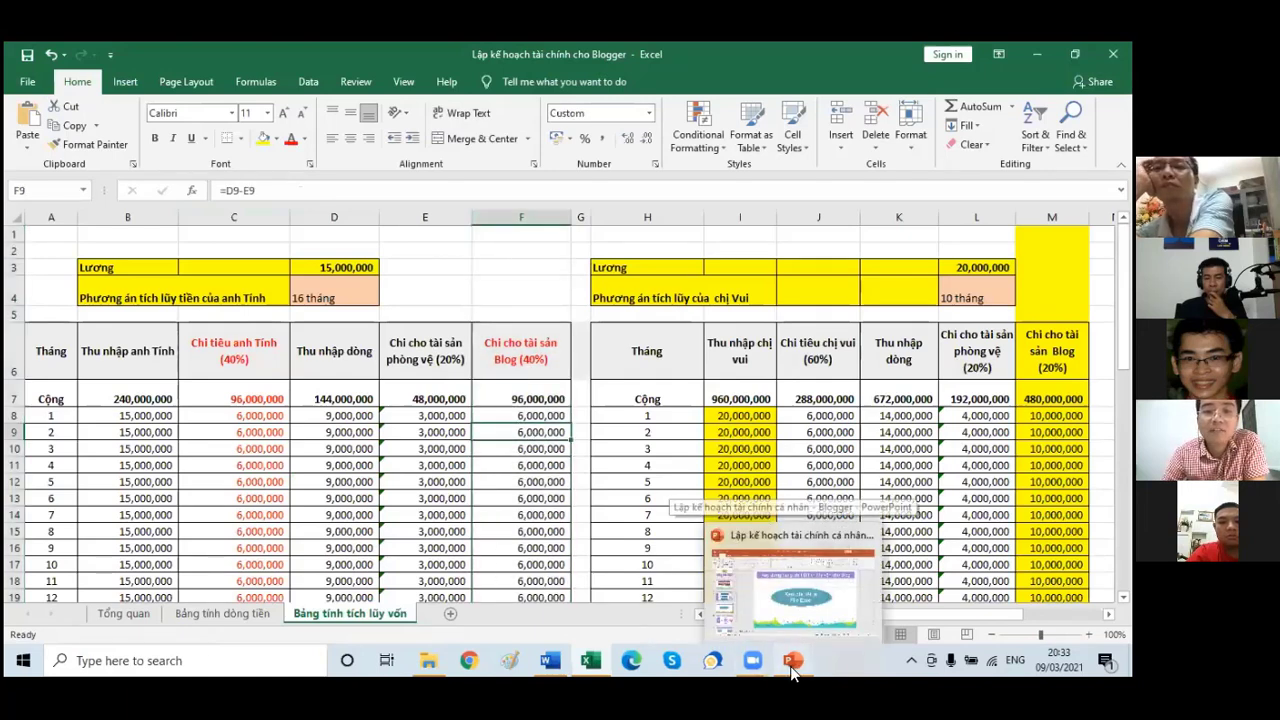
pyautogui.click(793, 660)
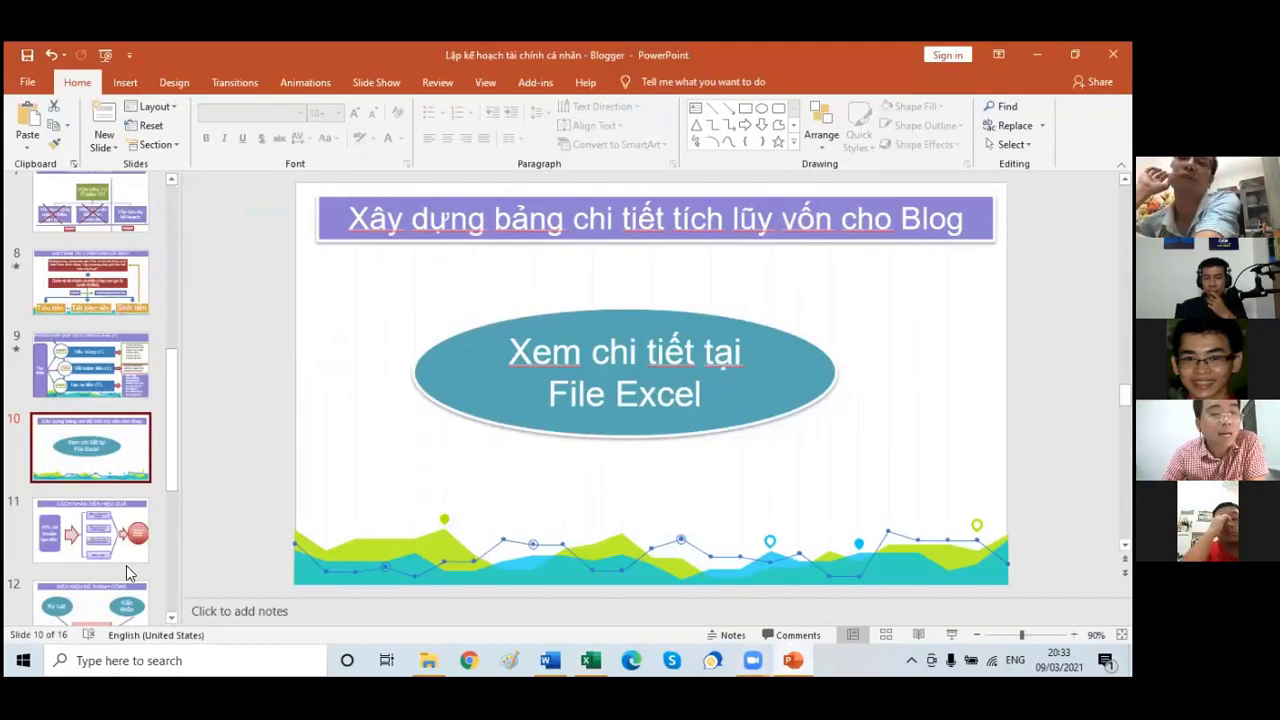
pyautogui.click(90, 556)
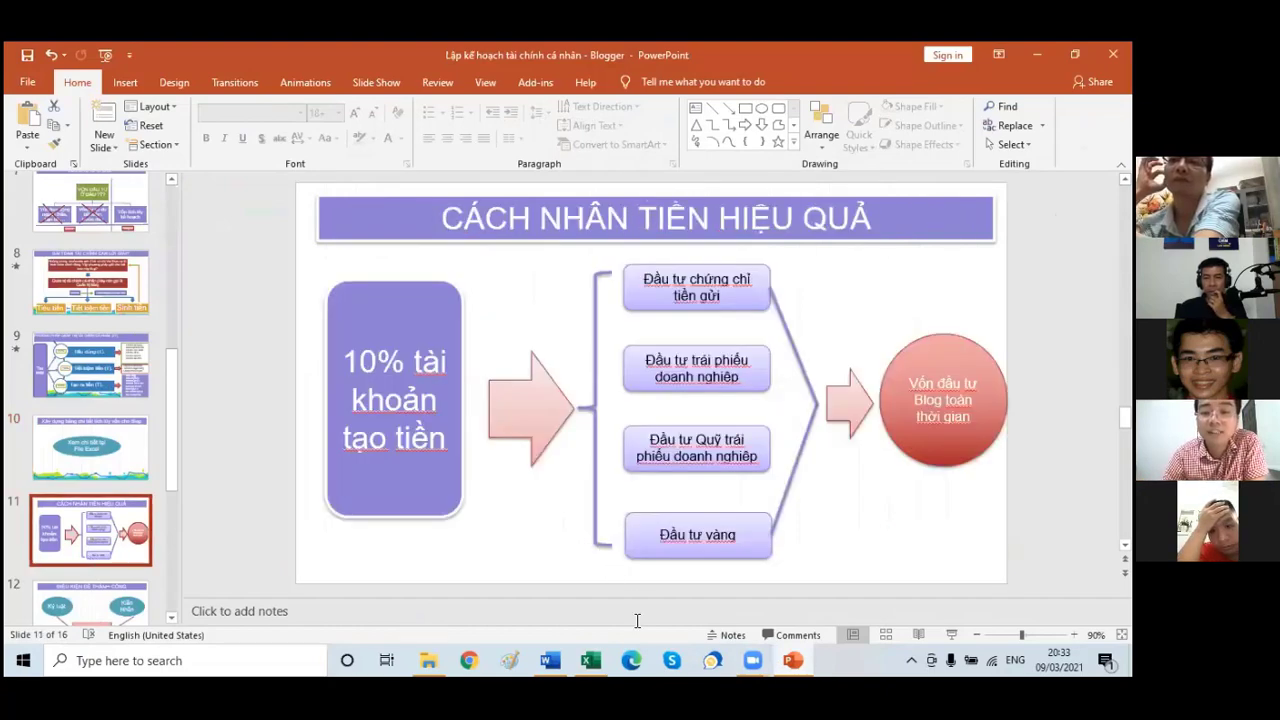
pyautogui.click(797, 670)
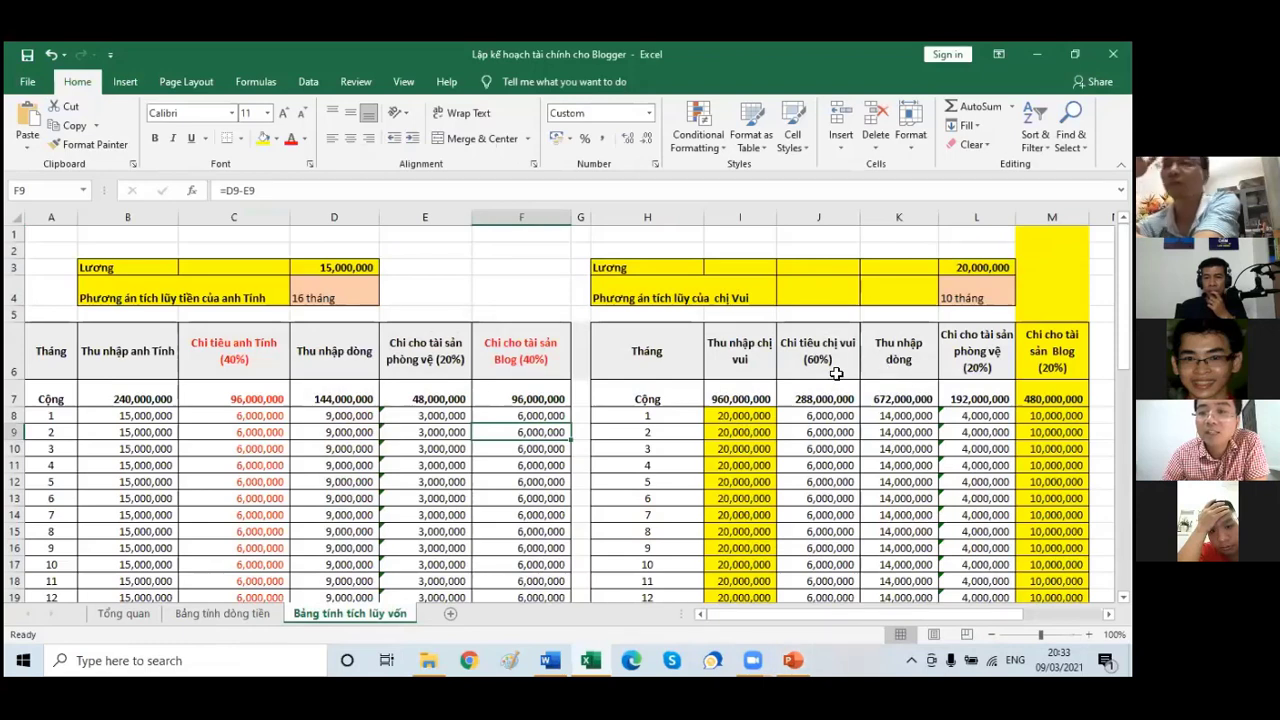
pyautogui.click(958, 460)
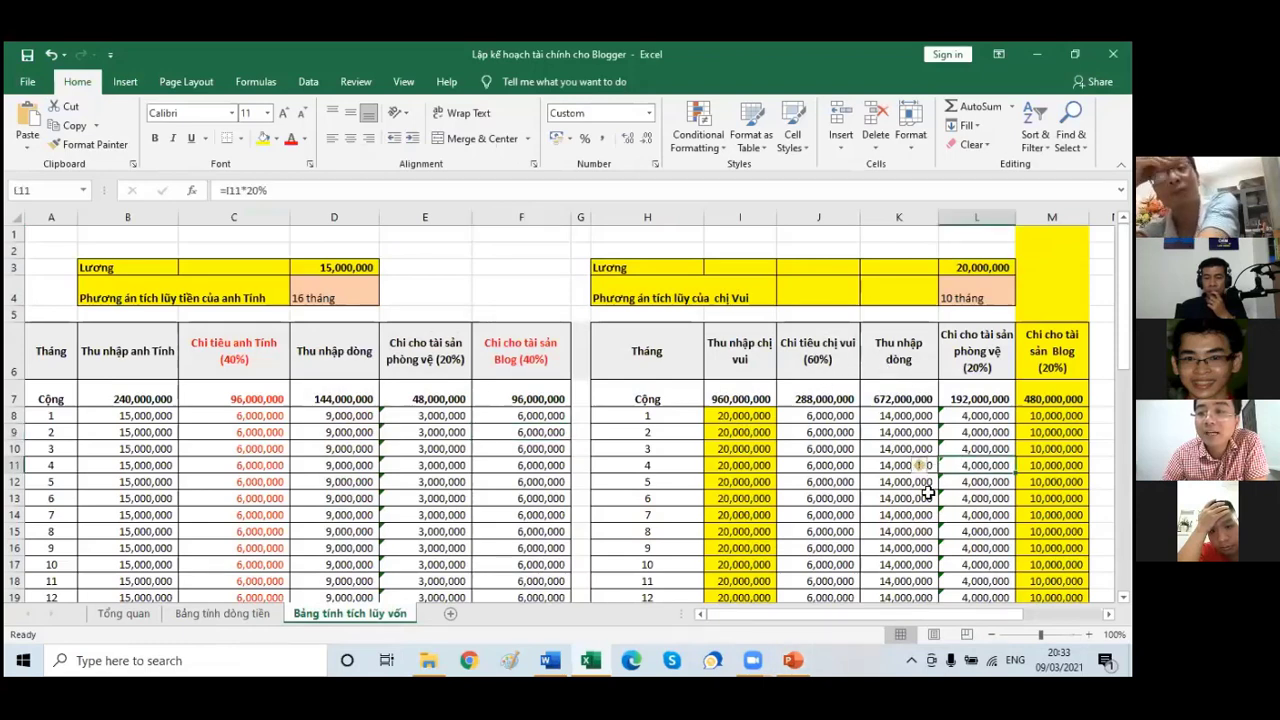
pyautogui.click(795, 668)
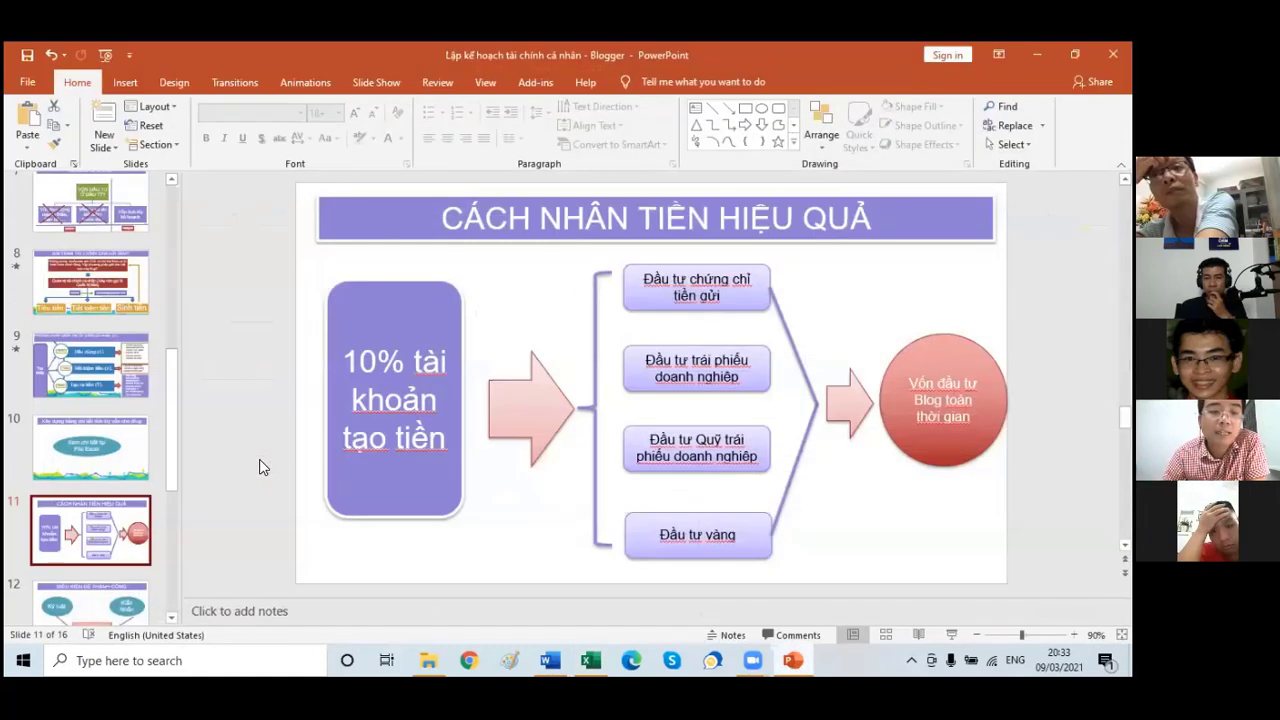
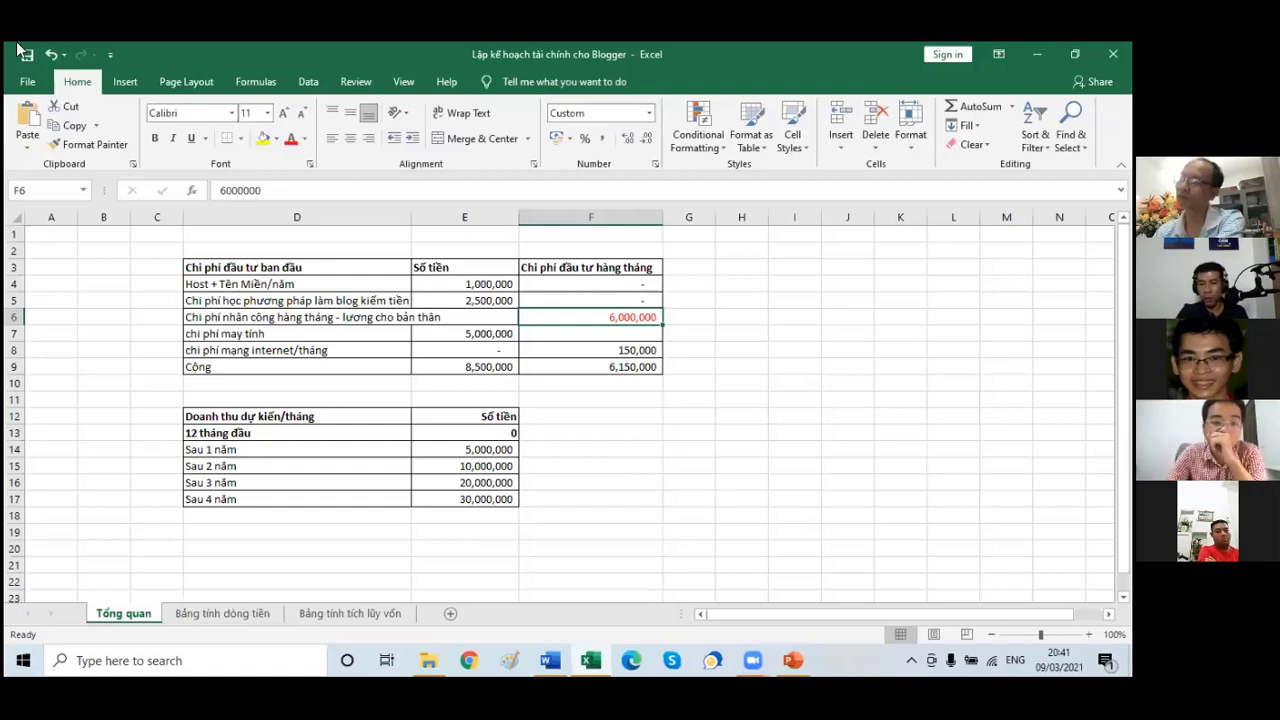
# Review the monthly Thu nhập dòng figures on the Bảng tính dòng tiền sheet against the Phương án đầu tư chi tiết slide in PowerPoint
pyautogui.click(229, 613)
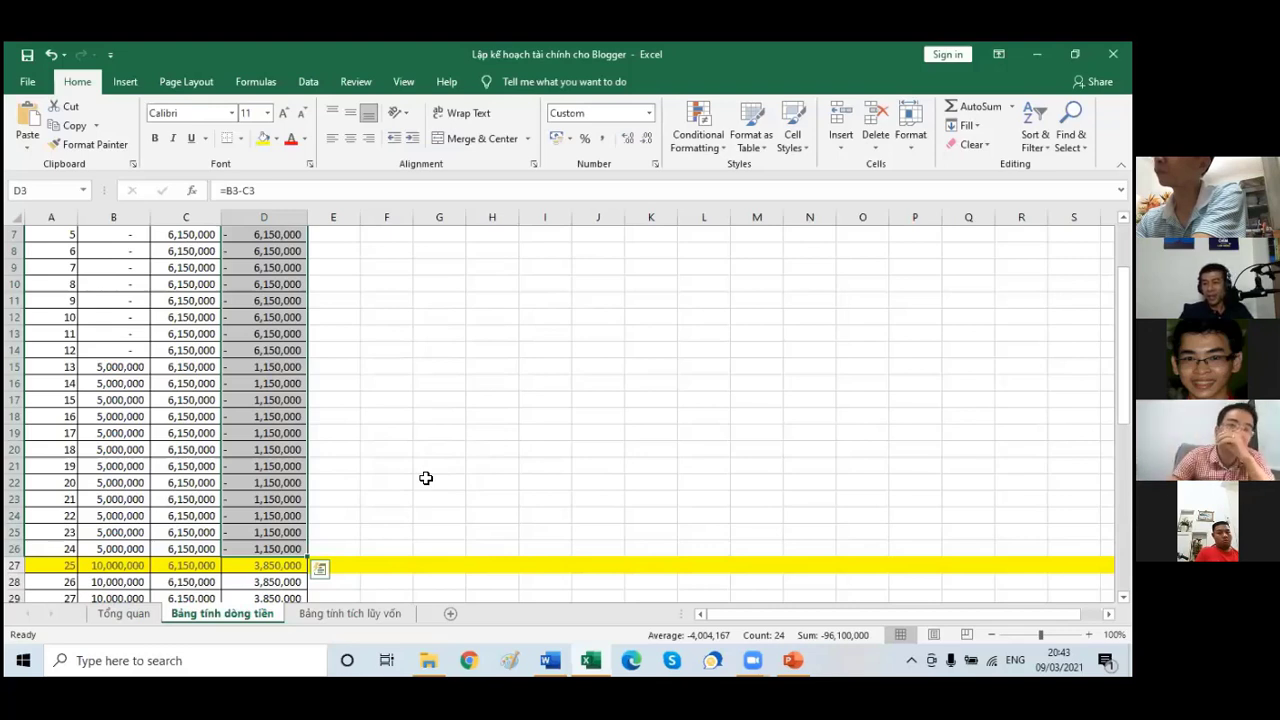
pyautogui.press('Escape')
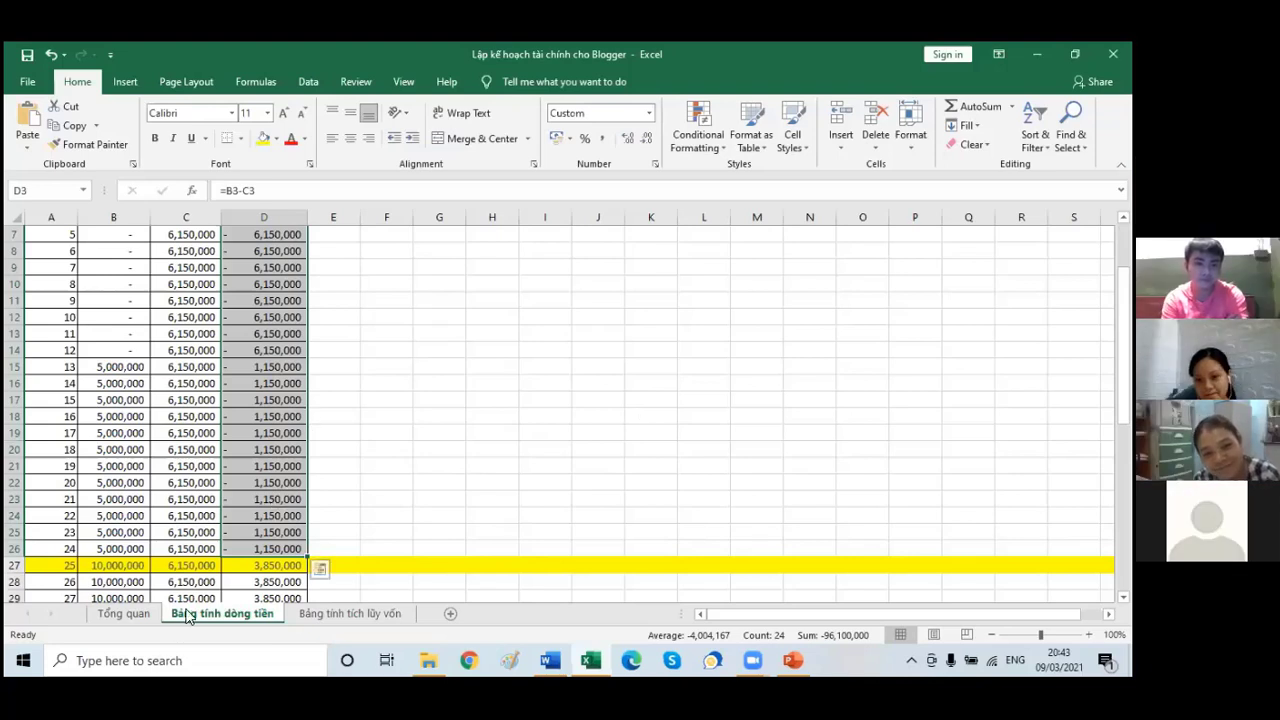
pyautogui.scroll(-2, 411, 471)
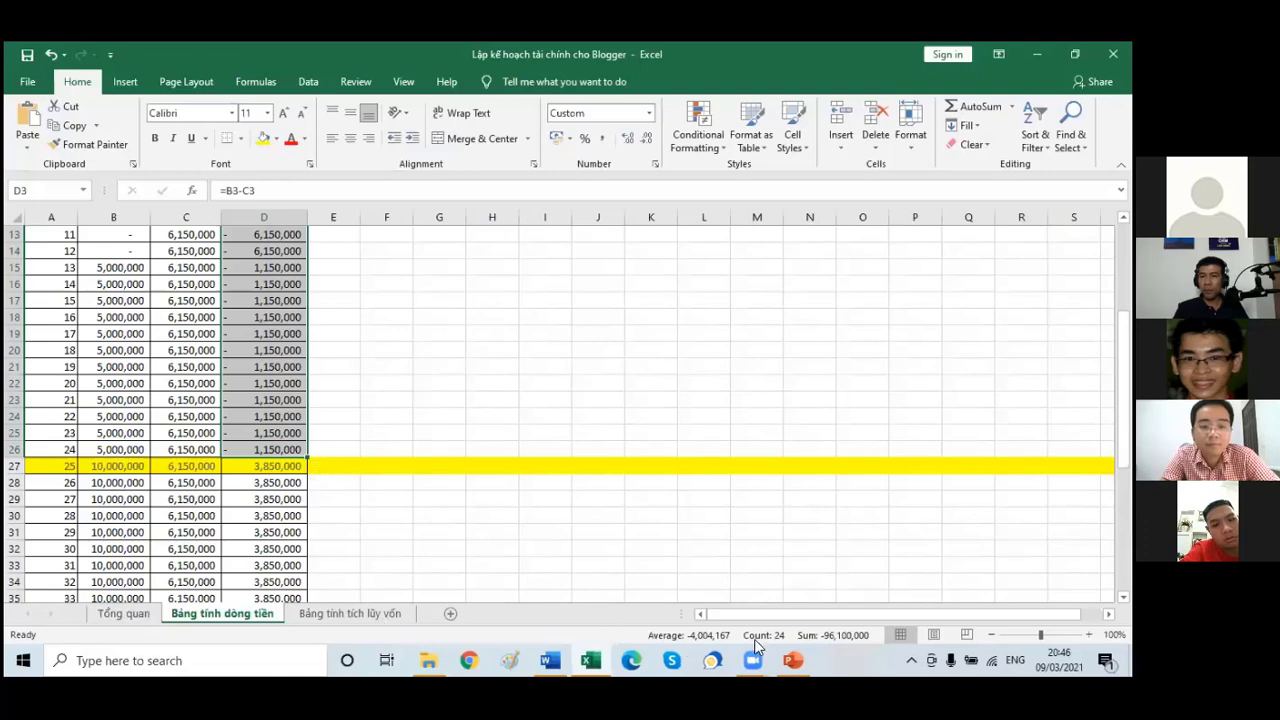
pyautogui.click(786, 664)
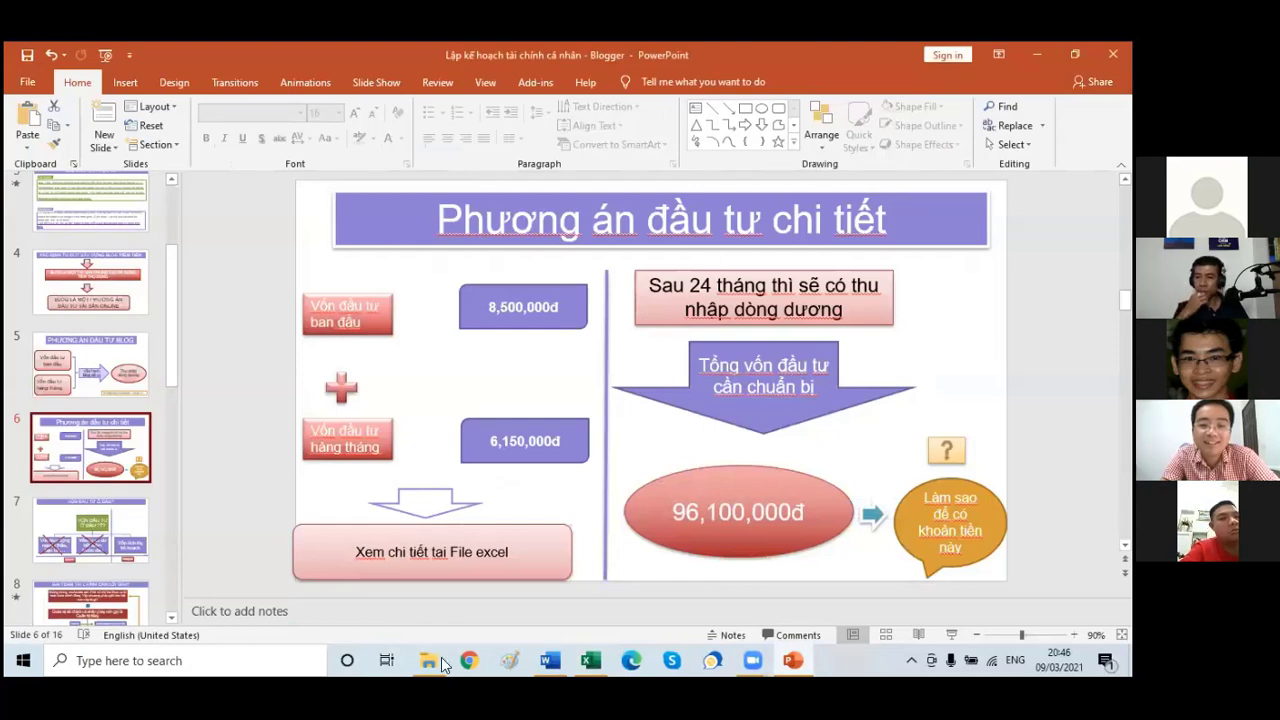
pyautogui.click(590, 662)
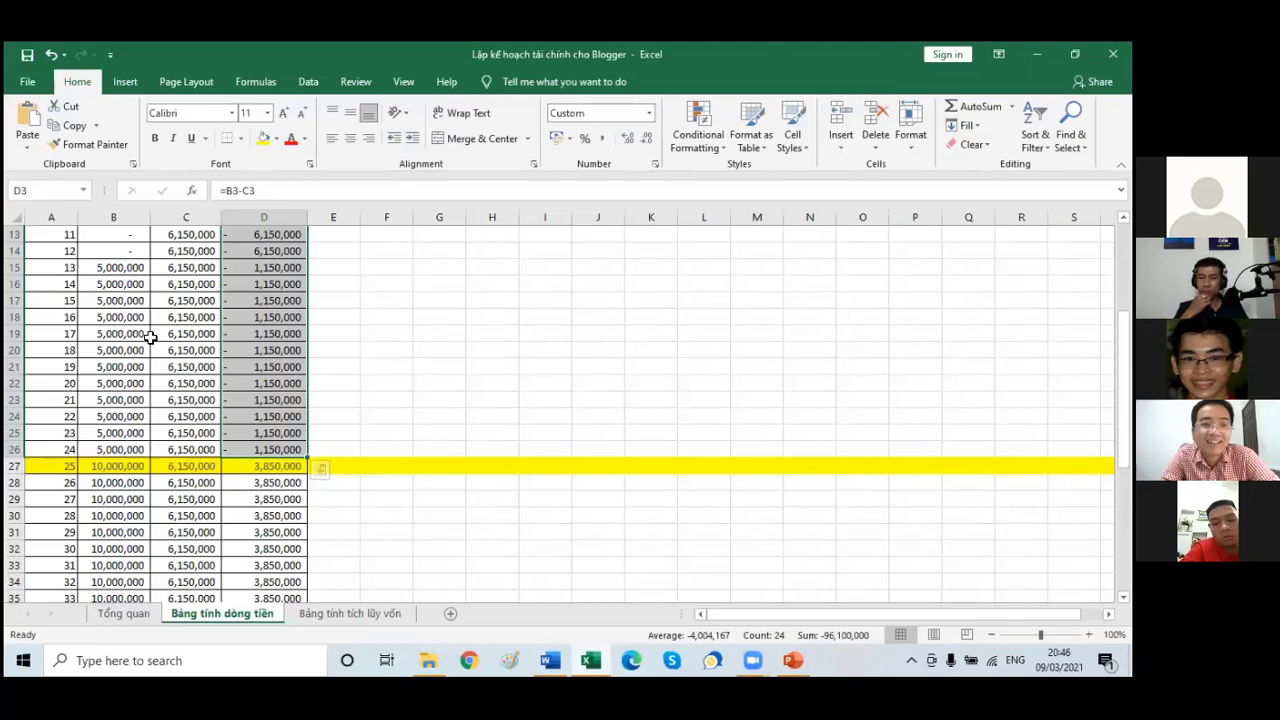
pyautogui.scroll(4, 149, 337)
# Revisit the Tổng quan costs, the Chi phí column on Bảng tính dòng tiền and the plans on Bảng tính tích lũy vốn
pyautogui.click(123, 613)
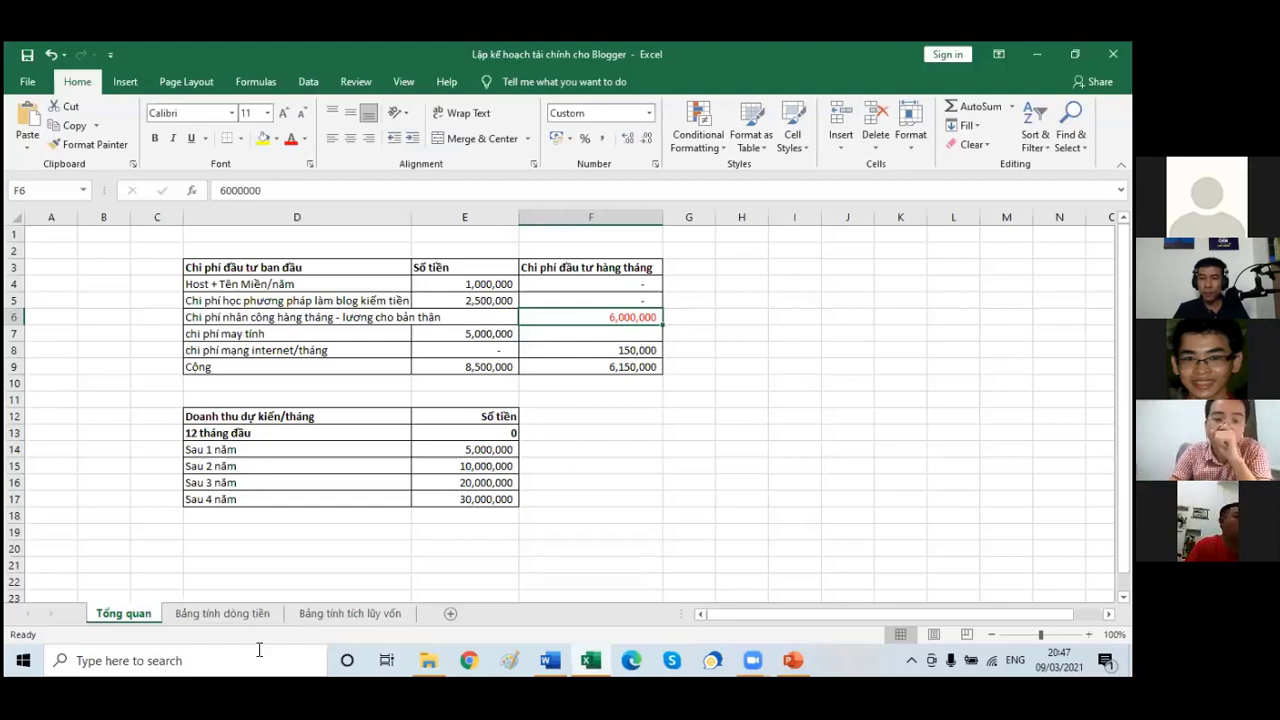
pyautogui.click(219, 614)
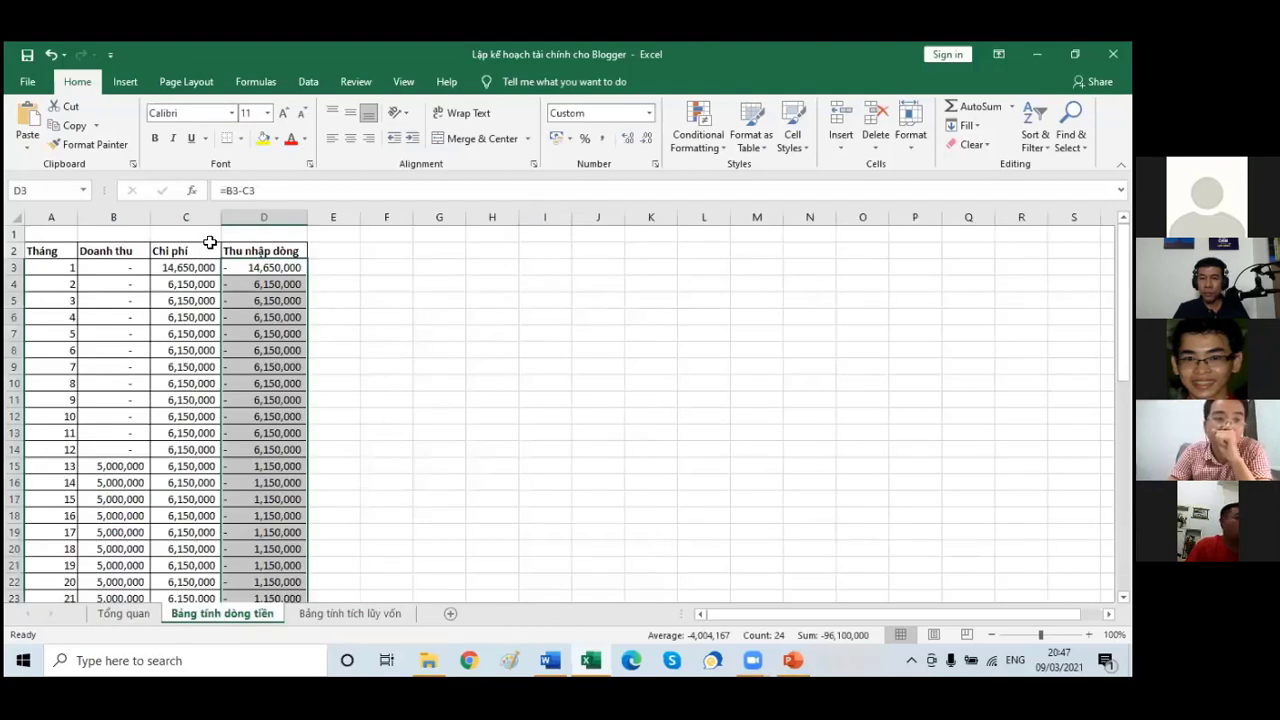
pyautogui.click(175, 218)
pyautogui.rightClick(175, 219)
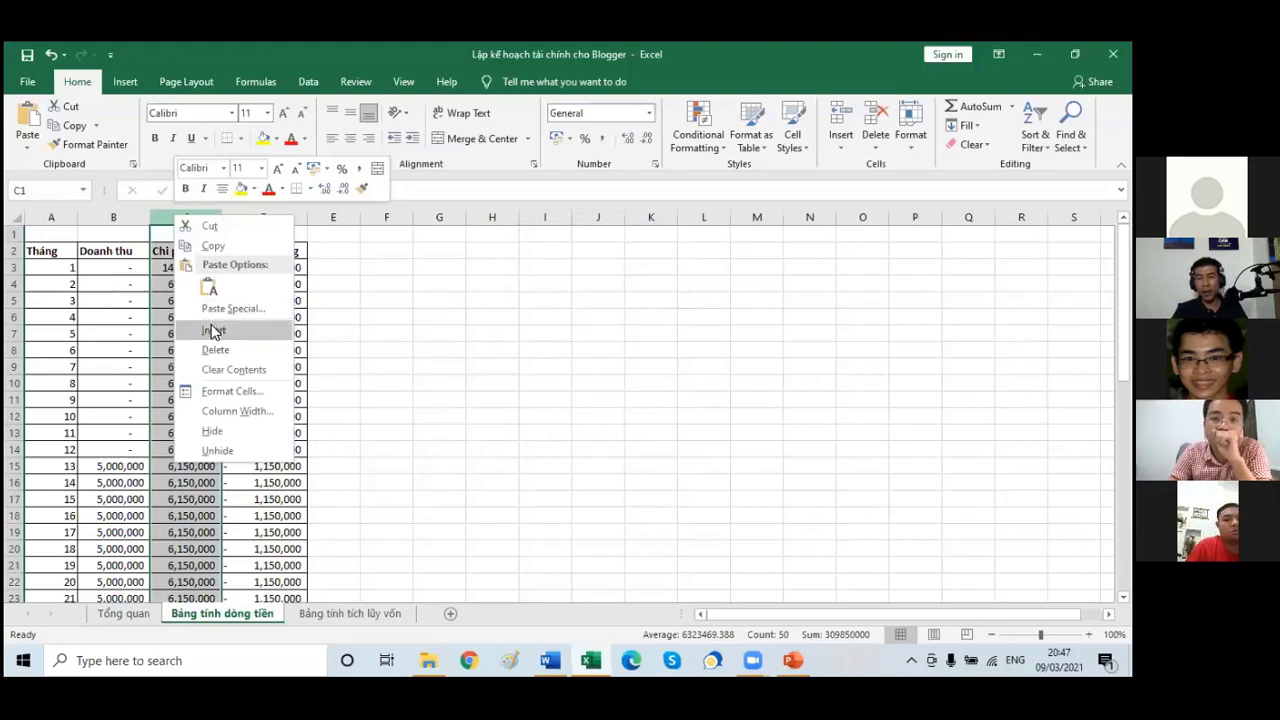
pyautogui.click(363, 620)
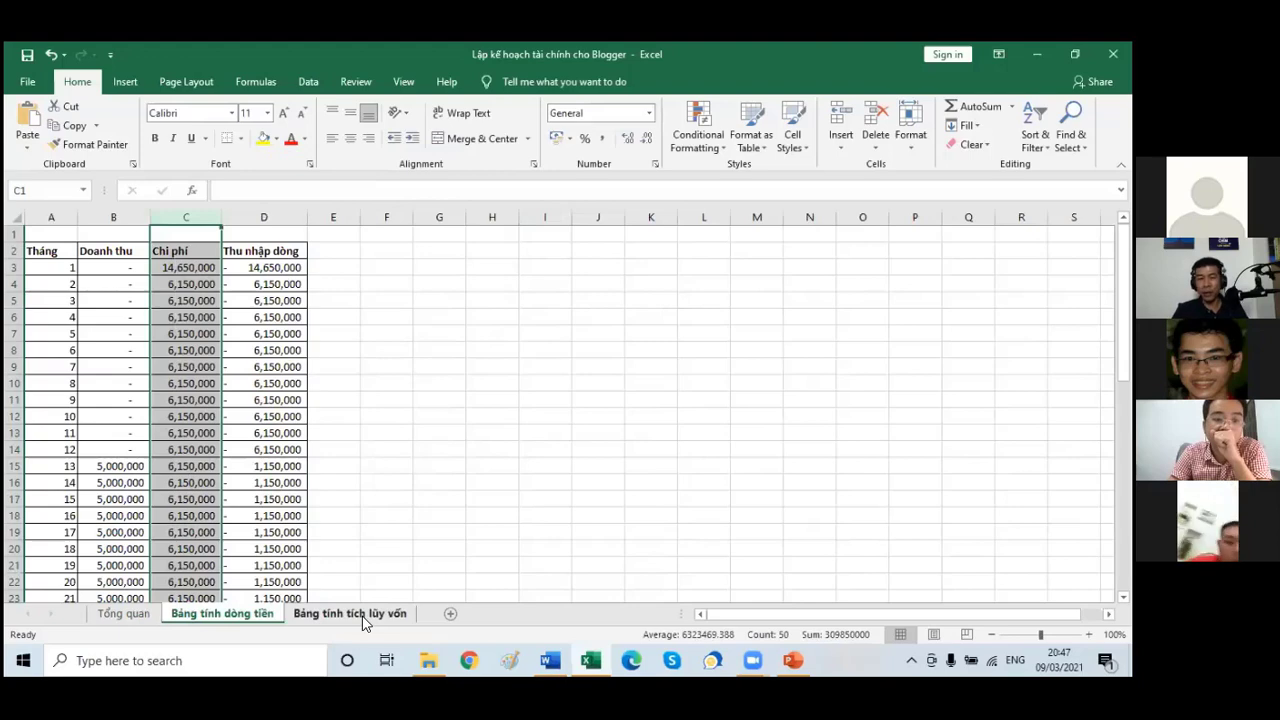
pyautogui.click(363, 616)
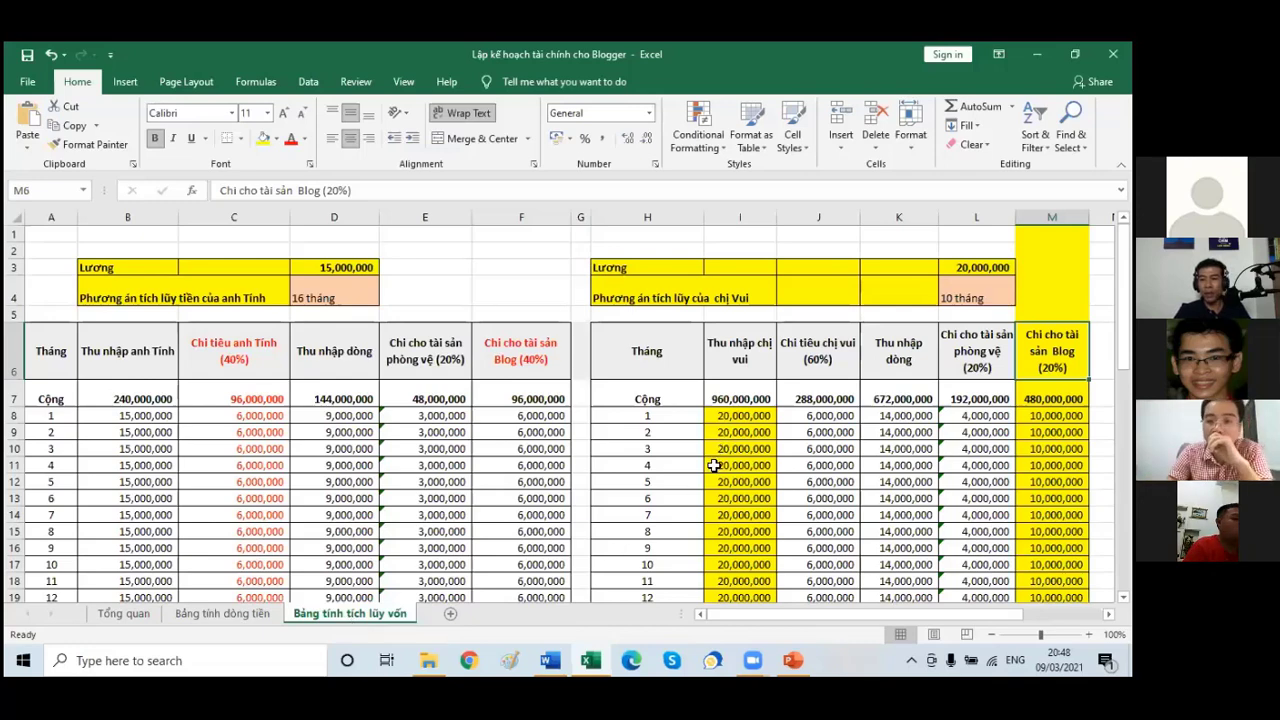
# Switch to the PowerPoint presentation and show slide 14 with the financial formula for building a full-time blog
pyautogui.click(800, 664)
pyautogui.scroll(-5, 70, 495)
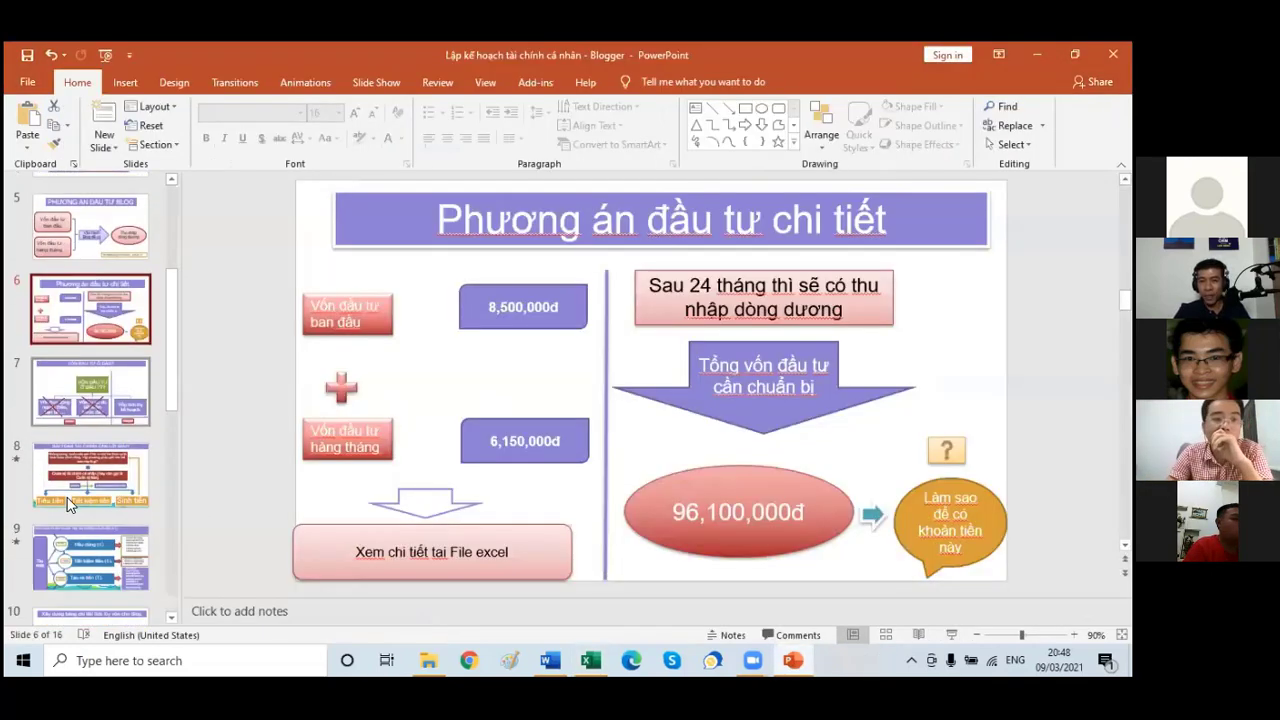
pyautogui.scroll(-3, 77, 500)
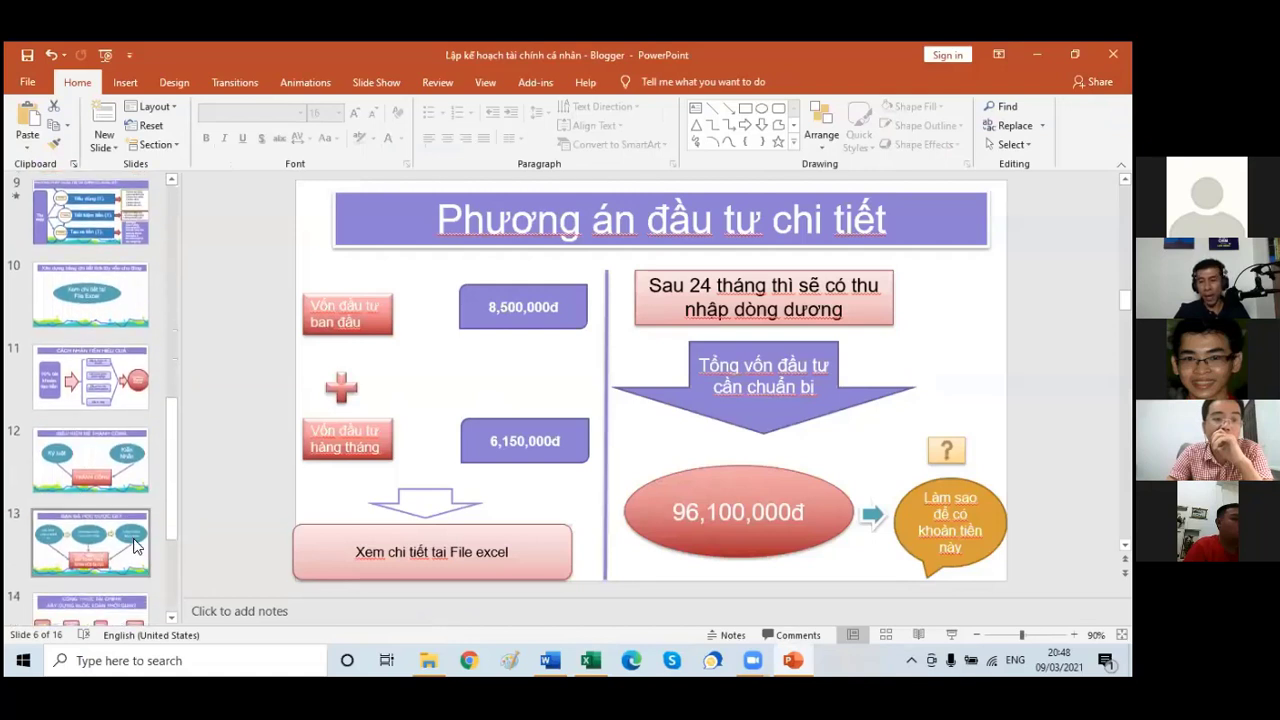
pyautogui.click(113, 566)
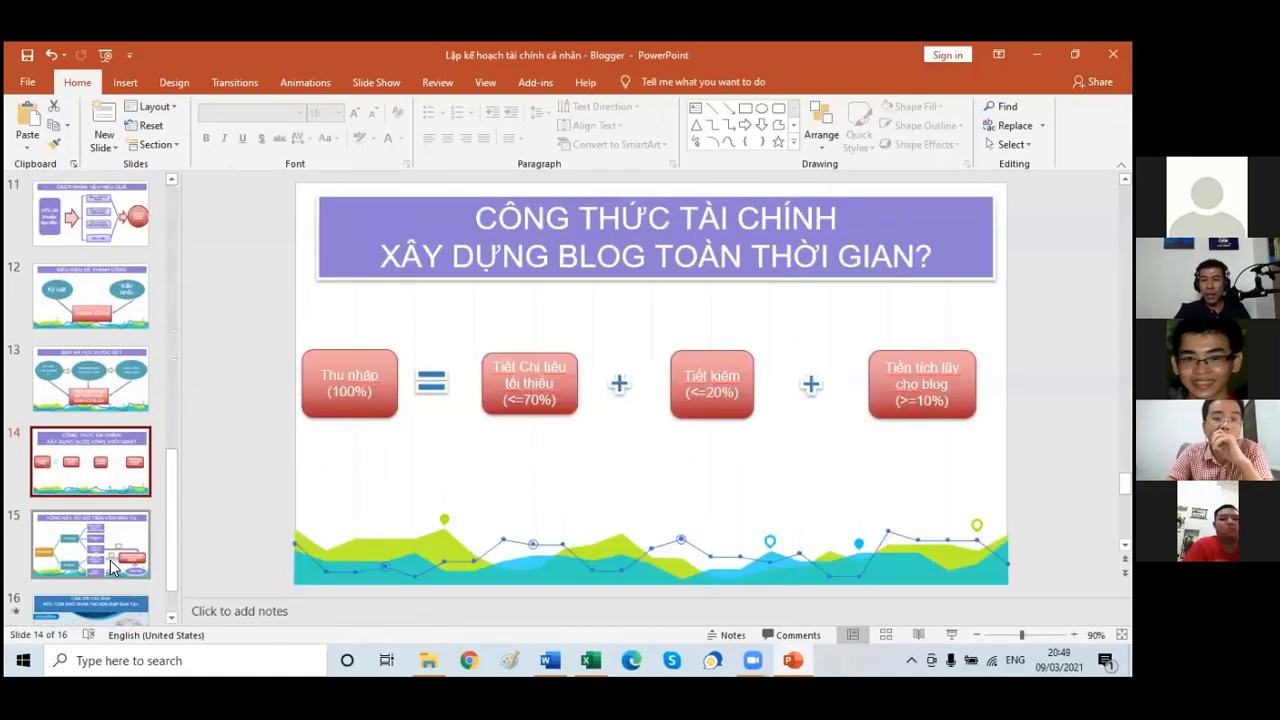